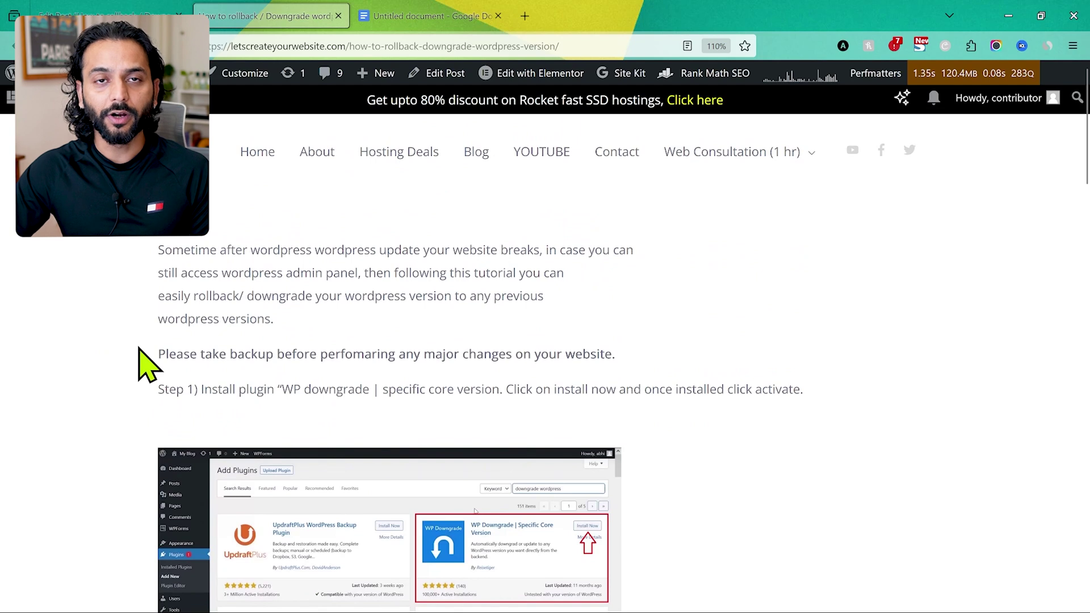
Read through the published article on downgrading WordPress, from the introduction to the embedded video.
scroll(139, 352, "down", 3)
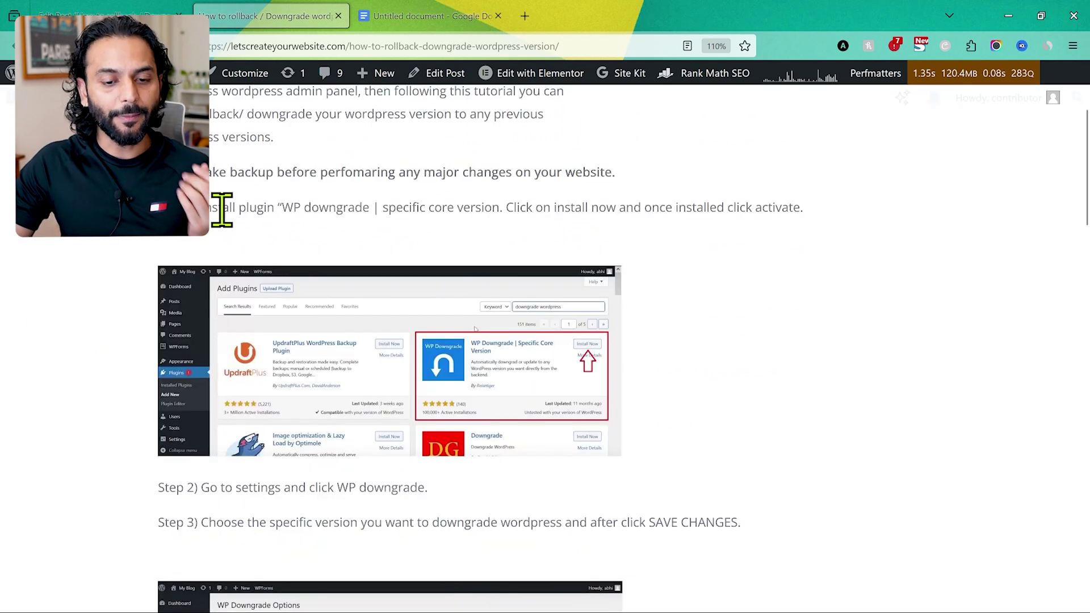
scroll(356, 221, "down", 1)
scroll(356, 221, "down", 1)
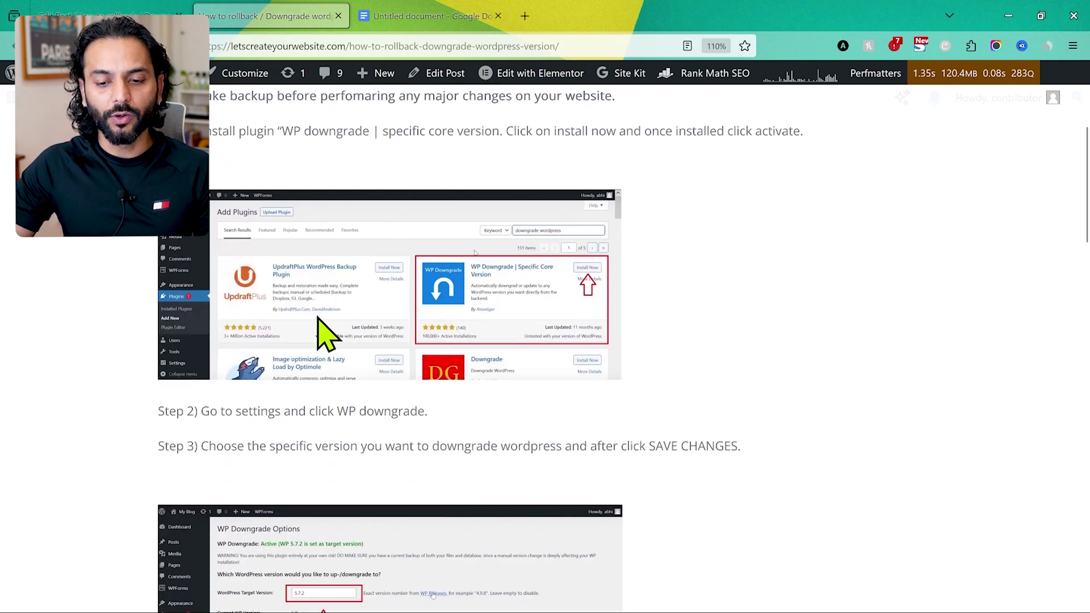
scroll(497, 289, "down", 2)
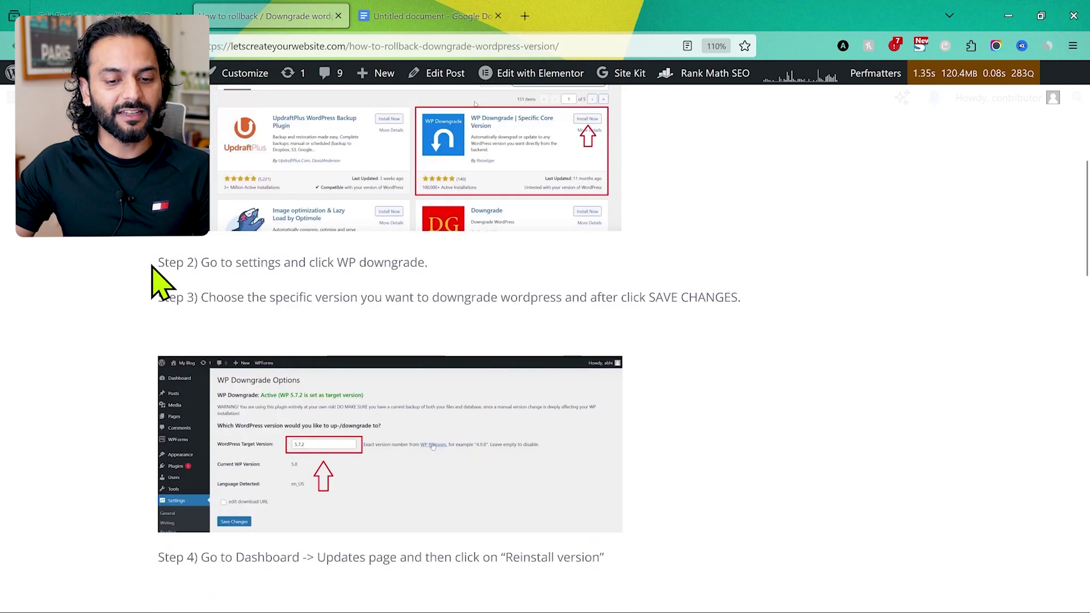
scroll(365, 263, "down", 1)
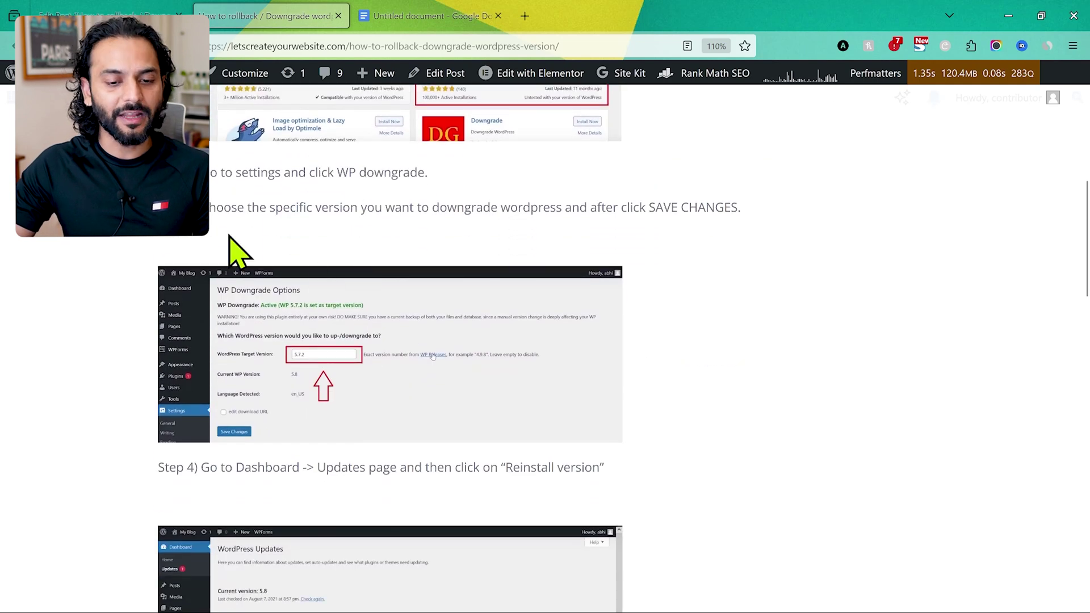
scroll(256, 365, "down", 2)
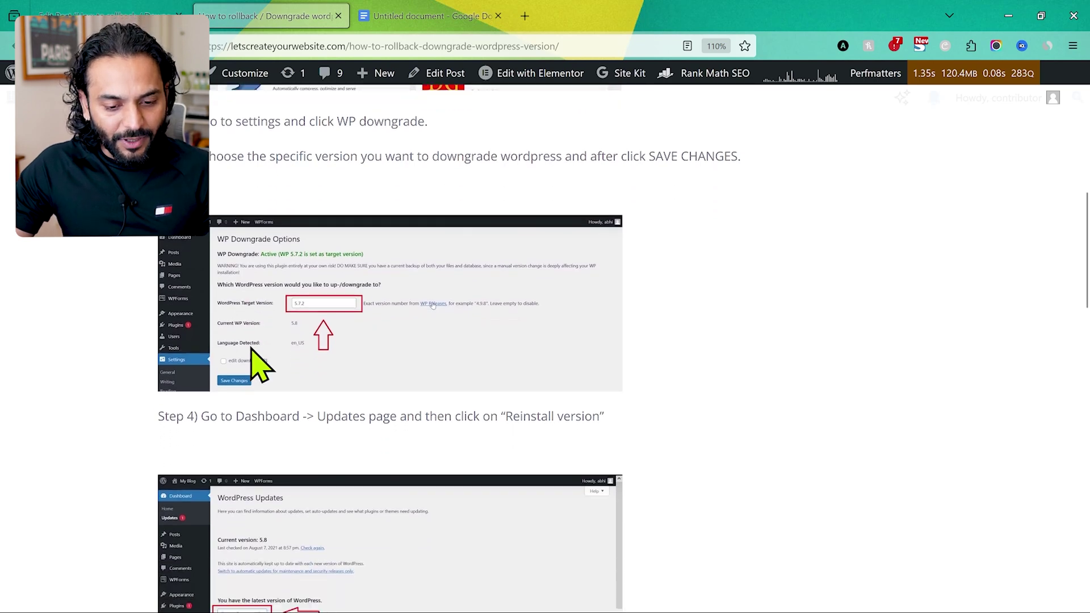
scroll(300, 317, "down", 2)
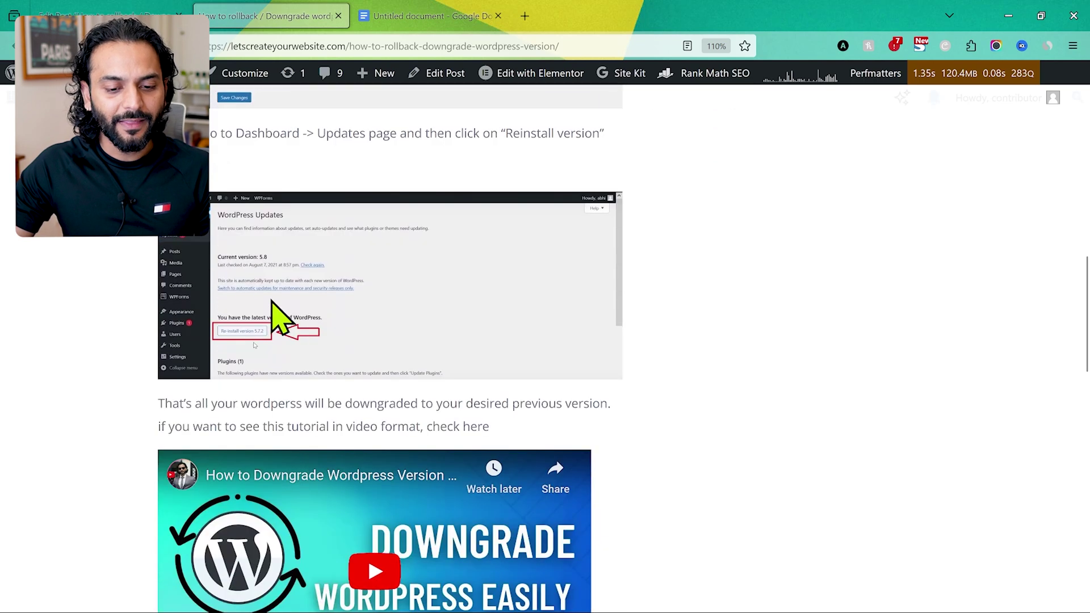
scroll(379, 287, "down", 2)
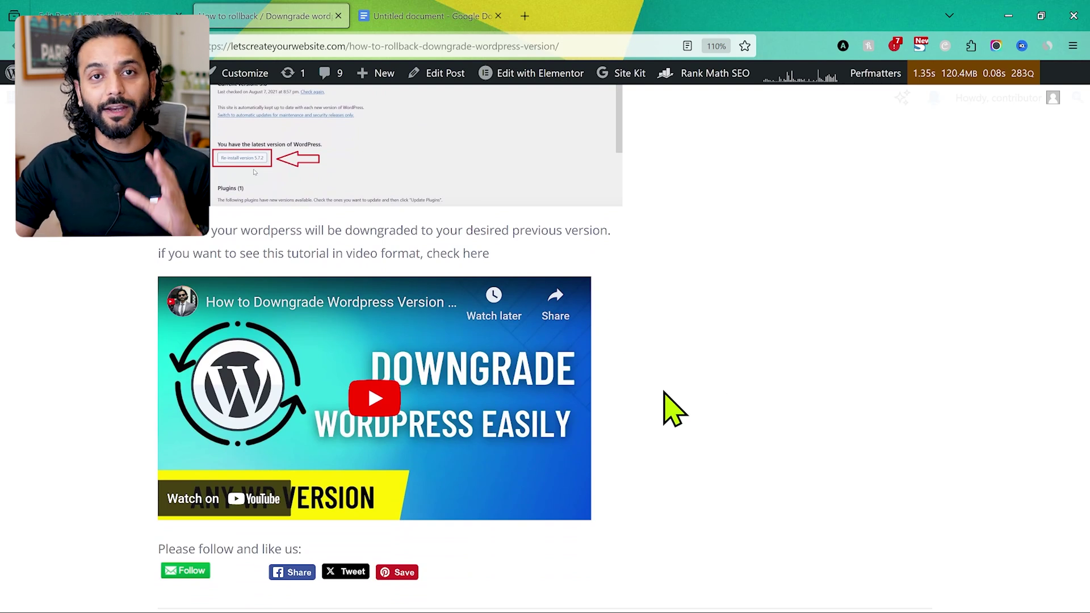
scroll(108, 340, "up", 10)
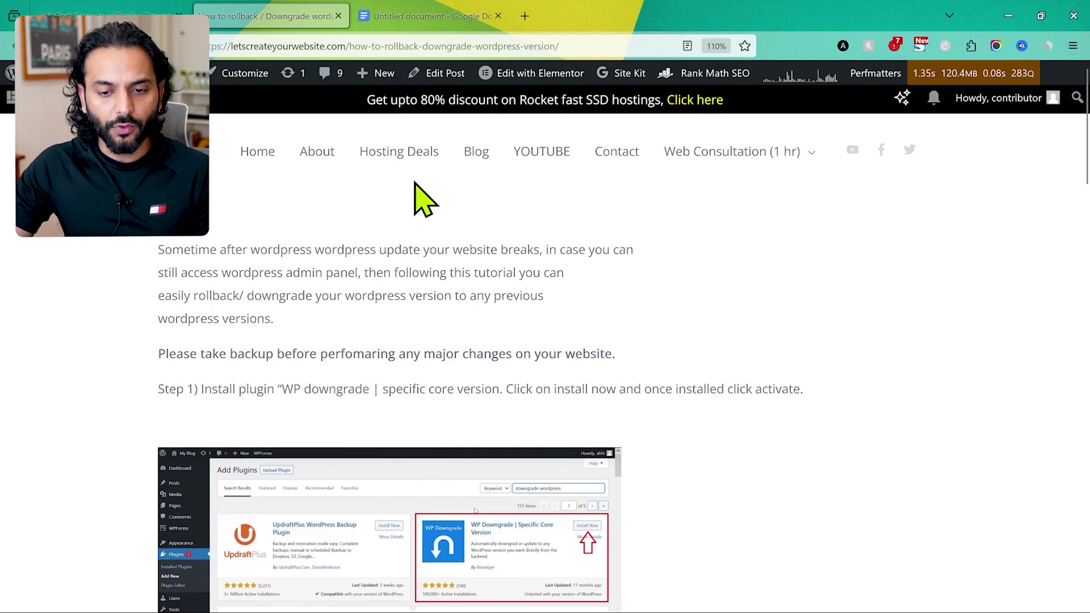
Open the post for editing and bring up its Rank Math Basic SEO checks, starting with the SEO title item.
left_click(445, 74)
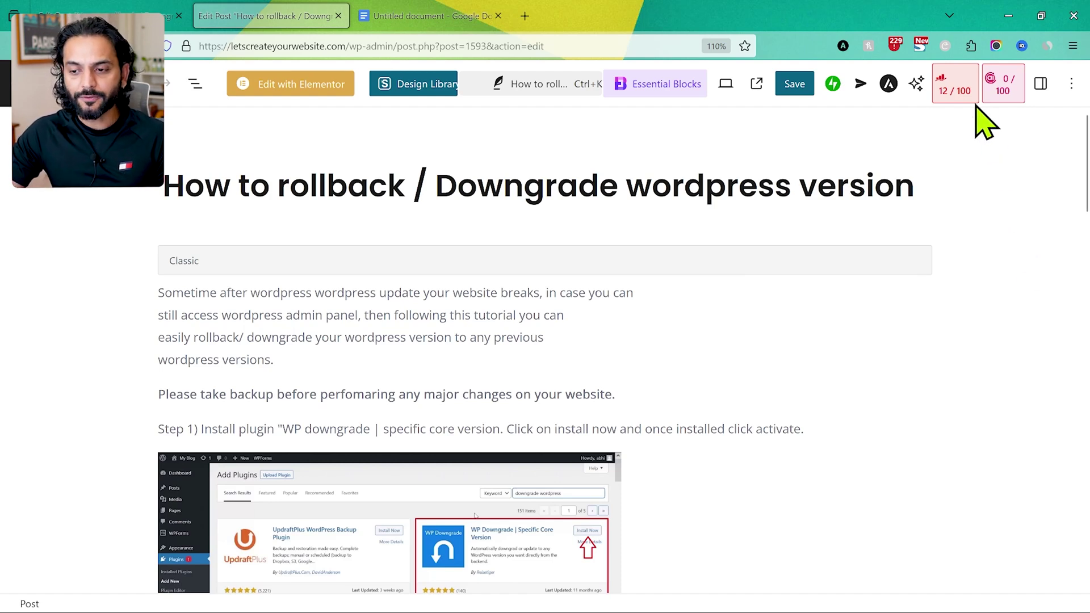
left_click(956, 77)
scroll(1010, 340, "down", 5)
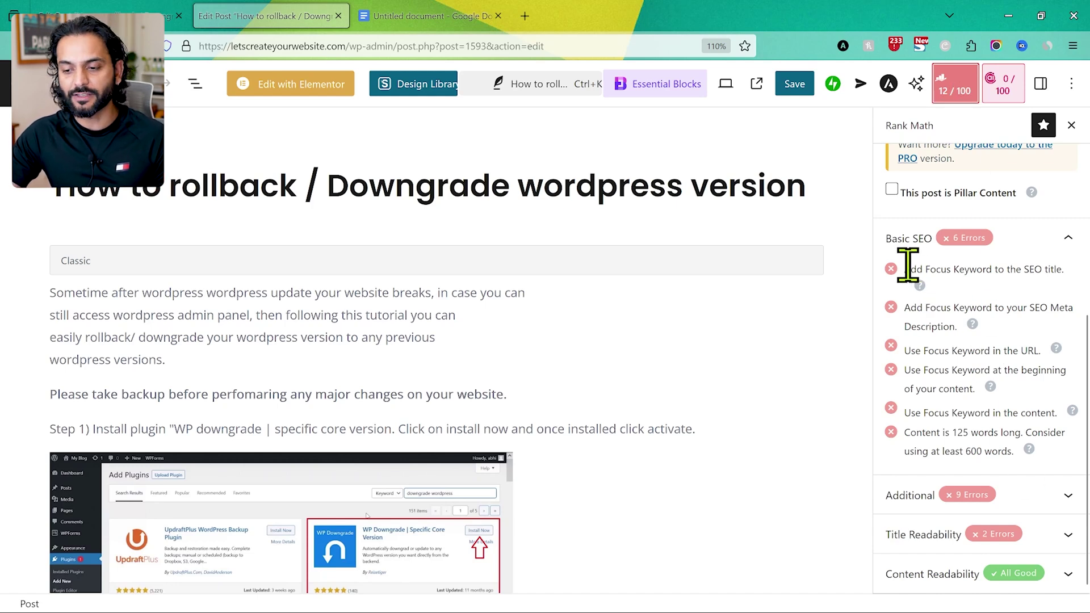
left_click_drag(905, 269, 1072, 294)
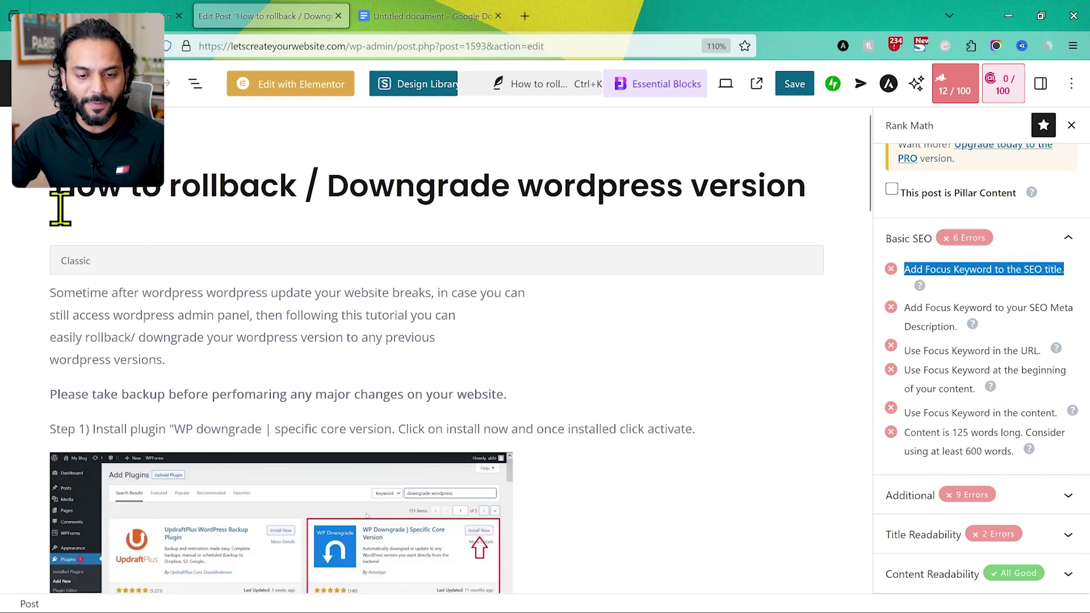
Shorten the post title to "How to Downgrade WordPress version", removing "rollback /" and correcting the spelling of WordPress.
left_click(174, 187)
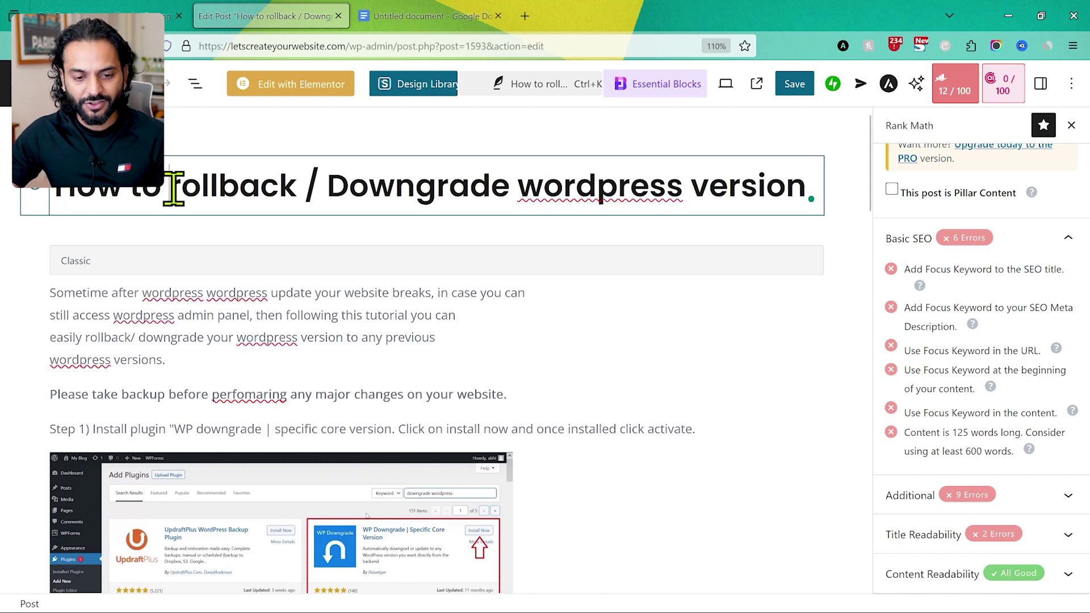
double_click(173, 187)
key("ctrl+shift+Right")
key("BackSpace")
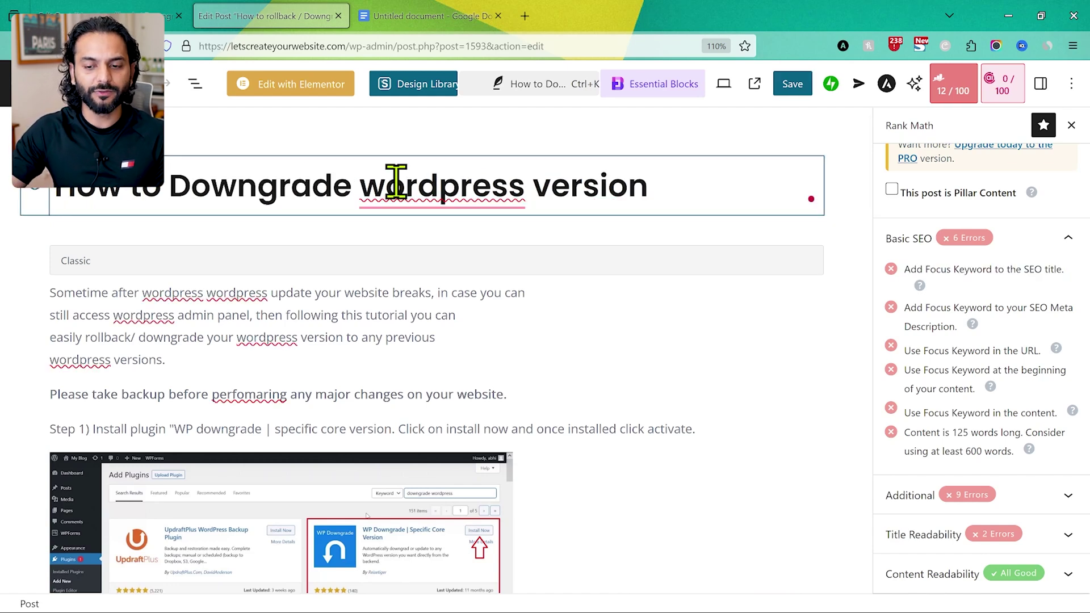
left_click(854, 397)
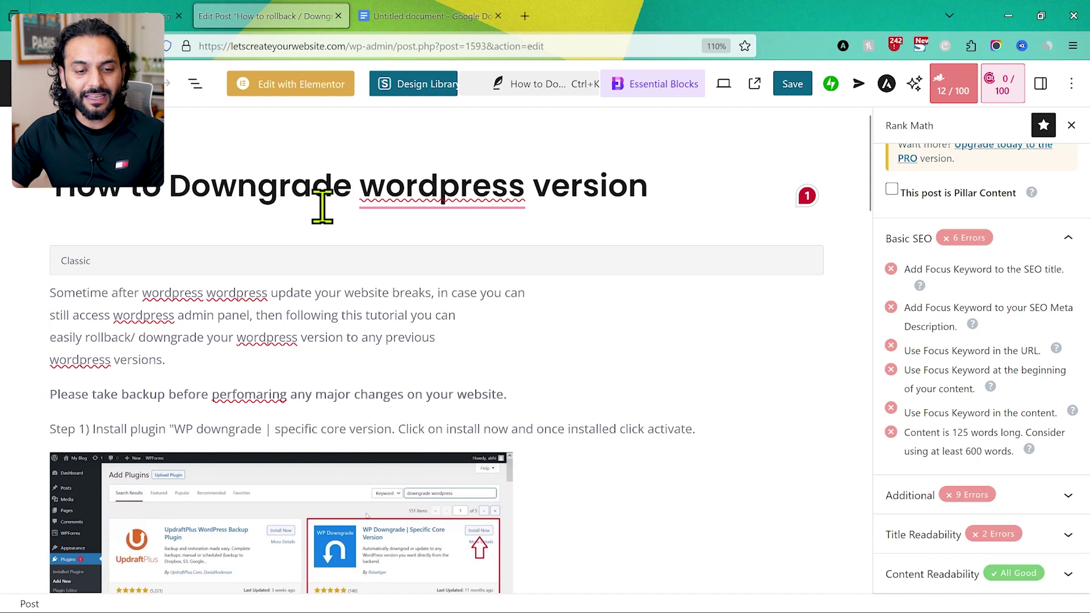
mouse_move(445, 187)
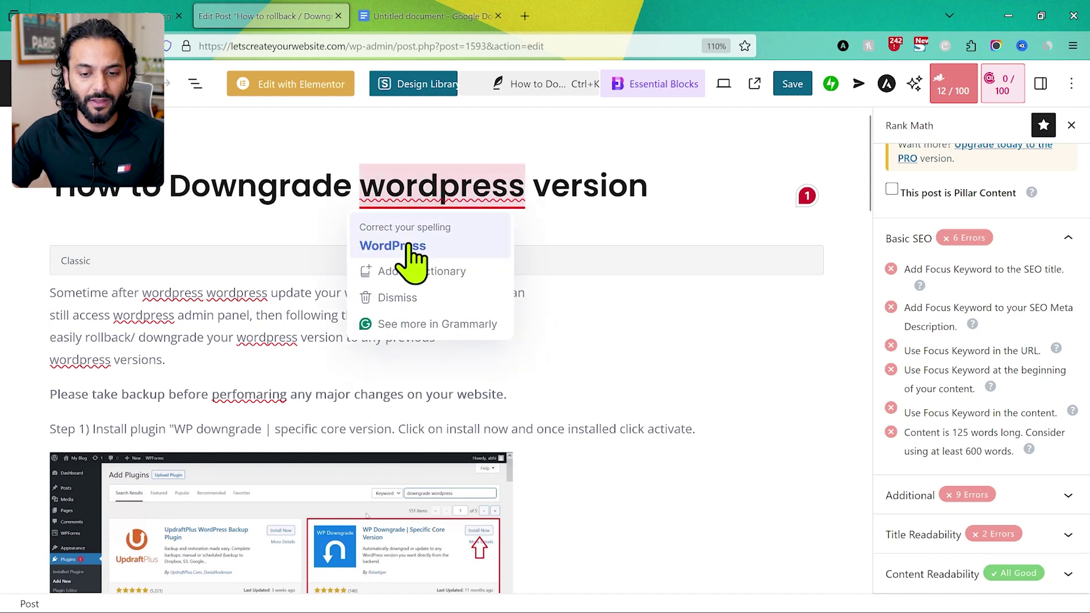
left_click(386, 250)
Set the Rank Math focus keyword to the post title, "How to Downgrade WordPress version".
left_click_drag(662, 185, 95, 201)
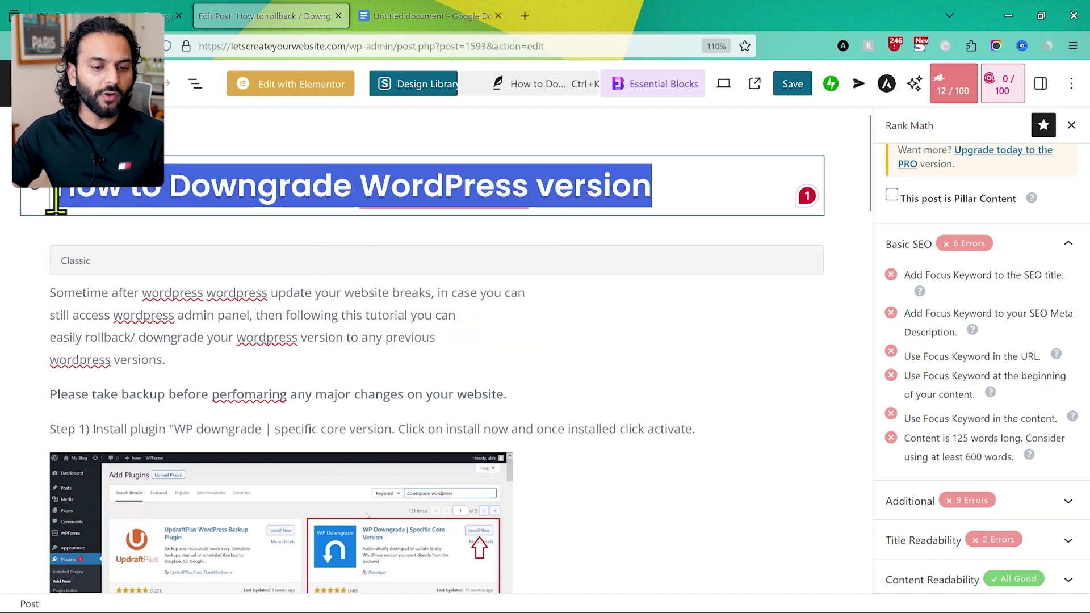
scroll(913, 280, "up", 5)
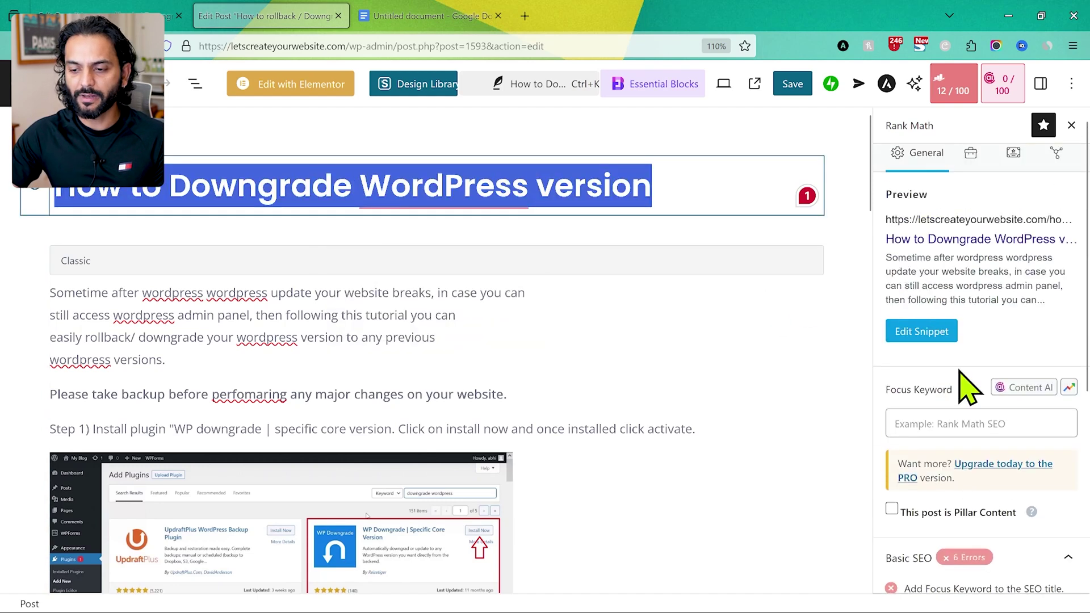
left_click(946, 425)
type("How to Downgrade WordPress version")
key("Return")
scroll(961, 377, "down", 4)
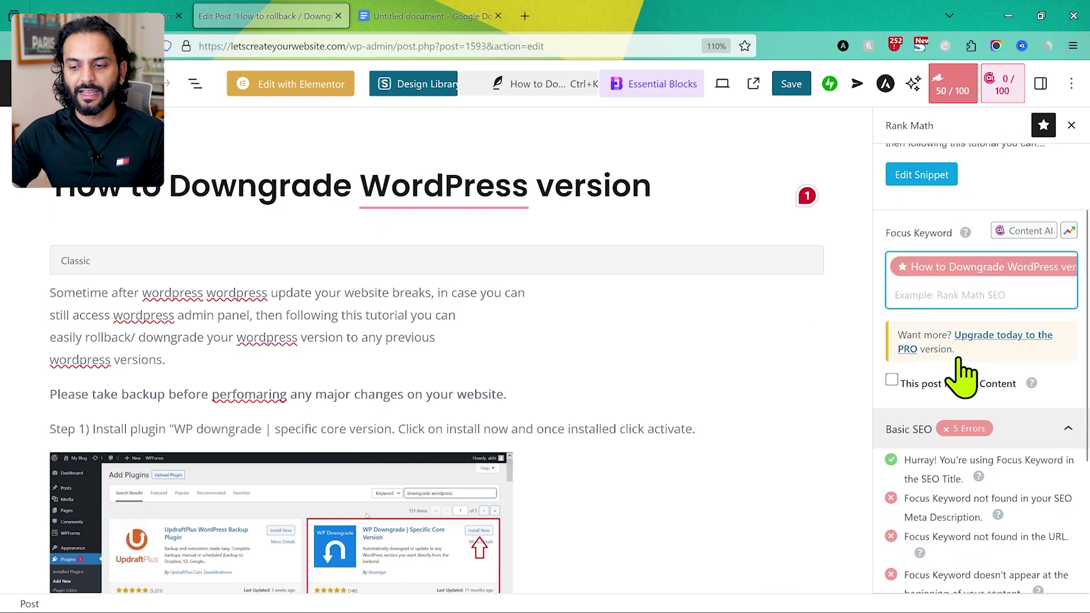
scroll(963, 375, "up", 1)
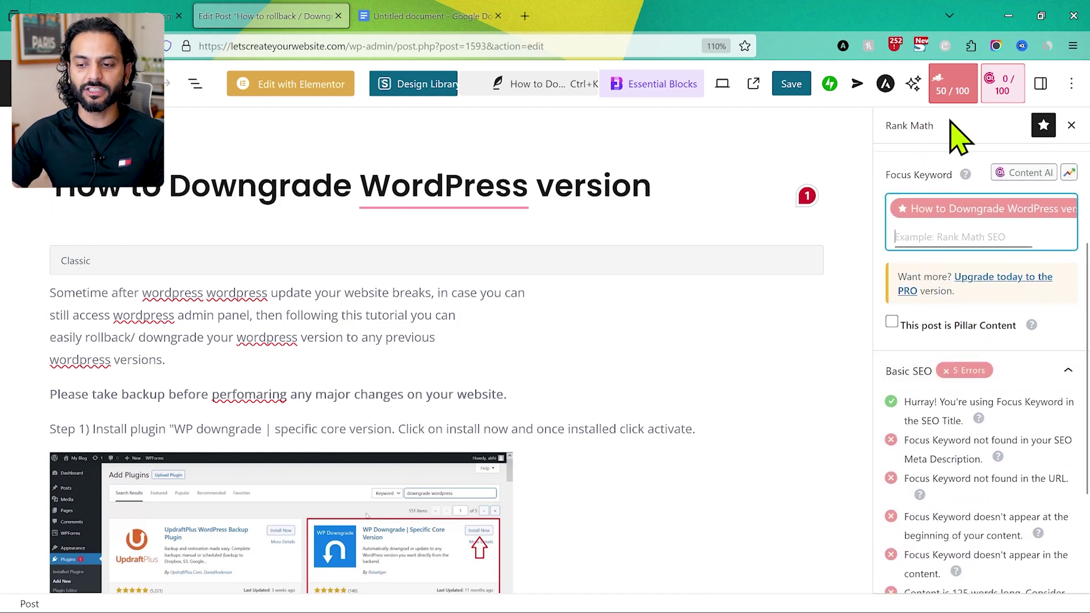
left_click(856, 333)
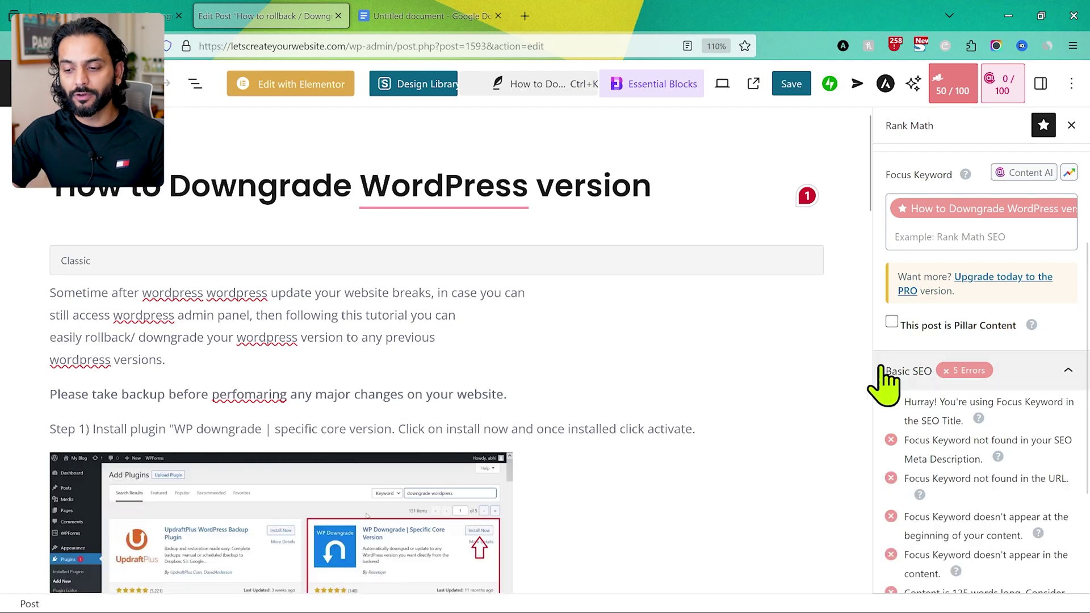
Write "How to Downgrade WordPress version without breaking your website." as the meta description in the search snippet.
scroll(939, 465, "down", 3)
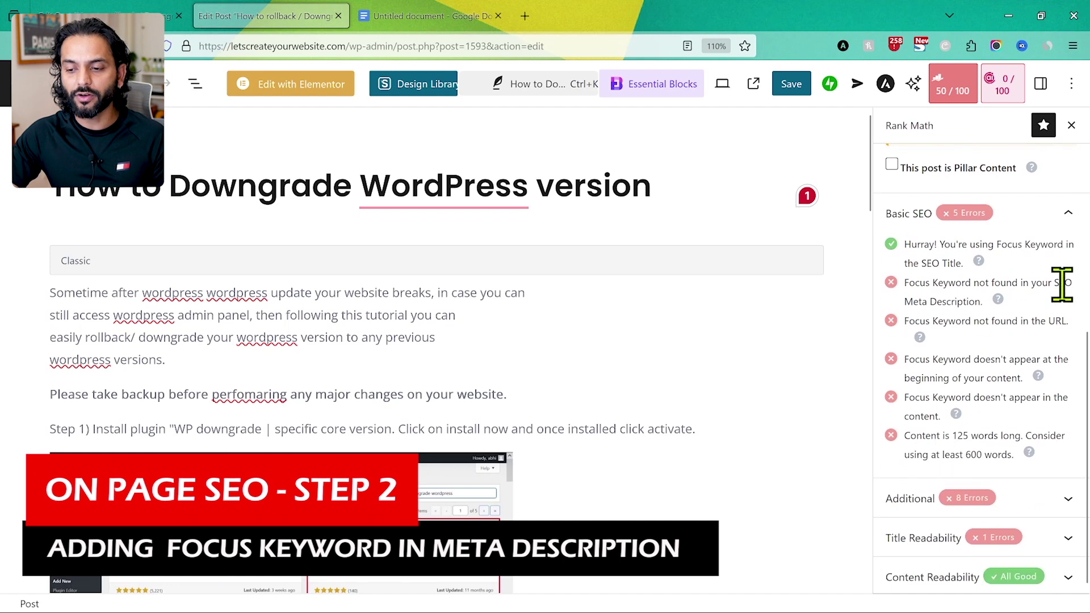
scroll(902, 305, "up", 6)
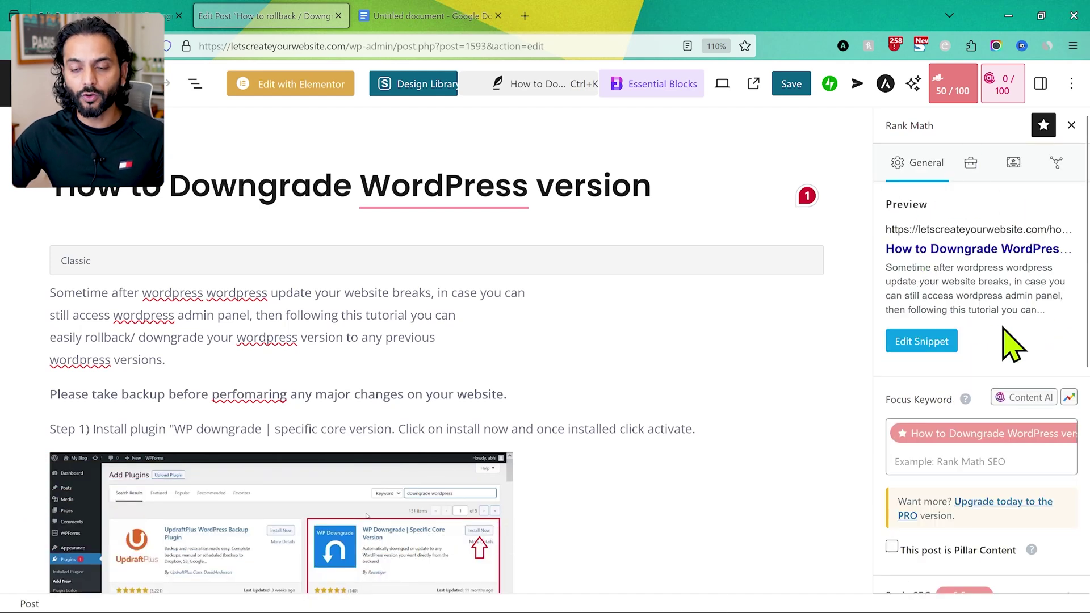
left_click(929, 341)
left_click(624, 542)
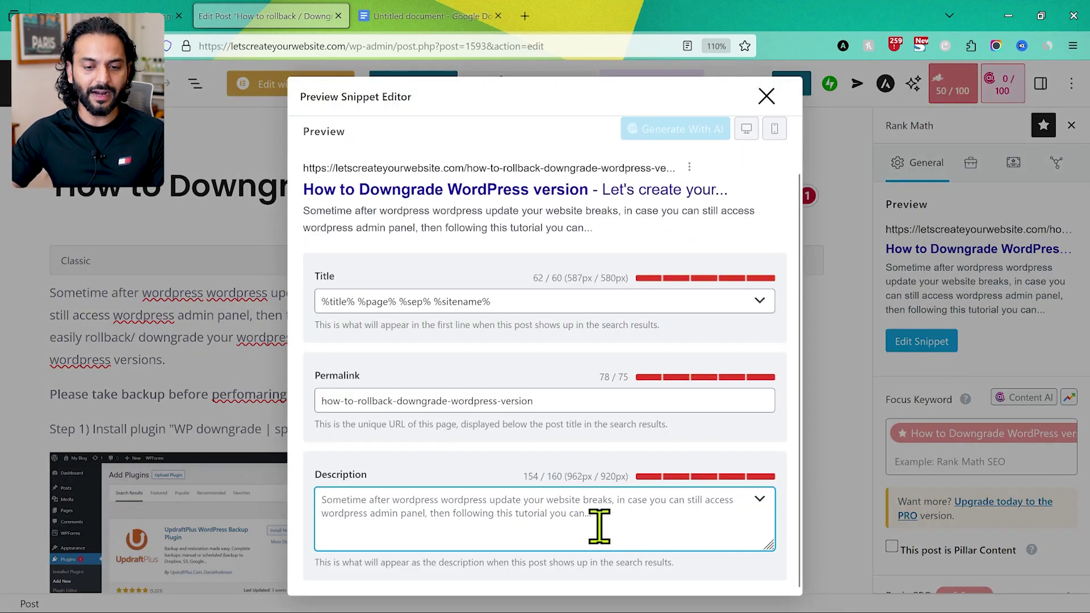
type("How to Downgrade WordPress version")
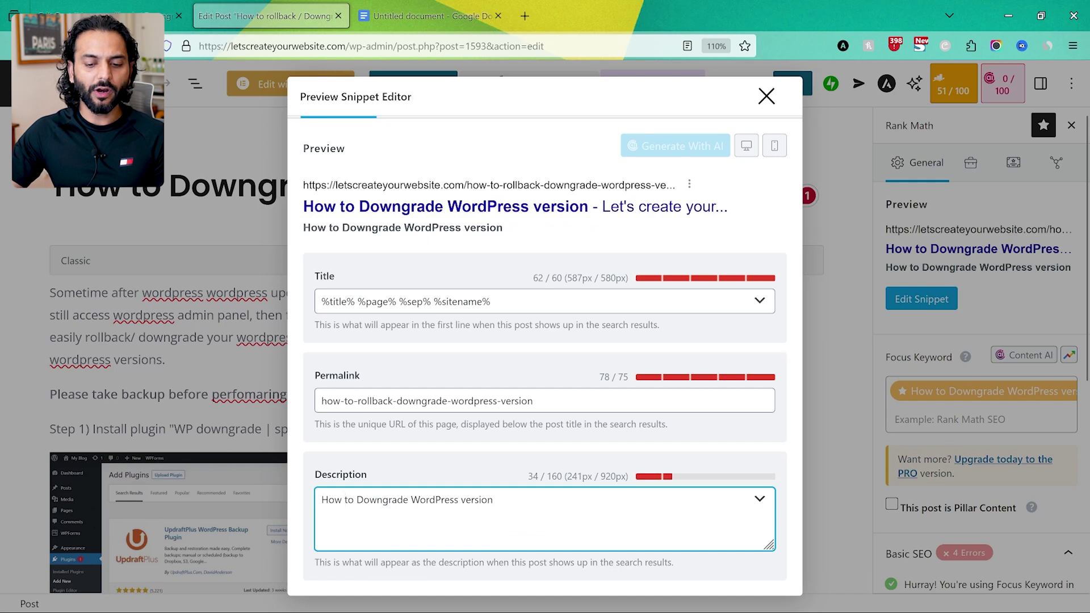
type("withou")
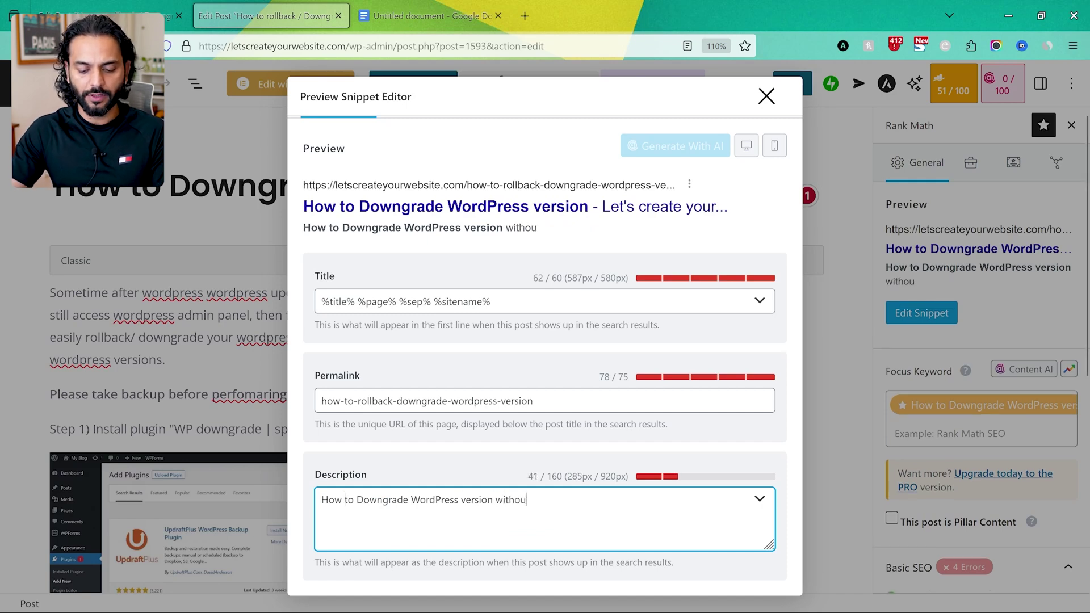
type("t breaking your")
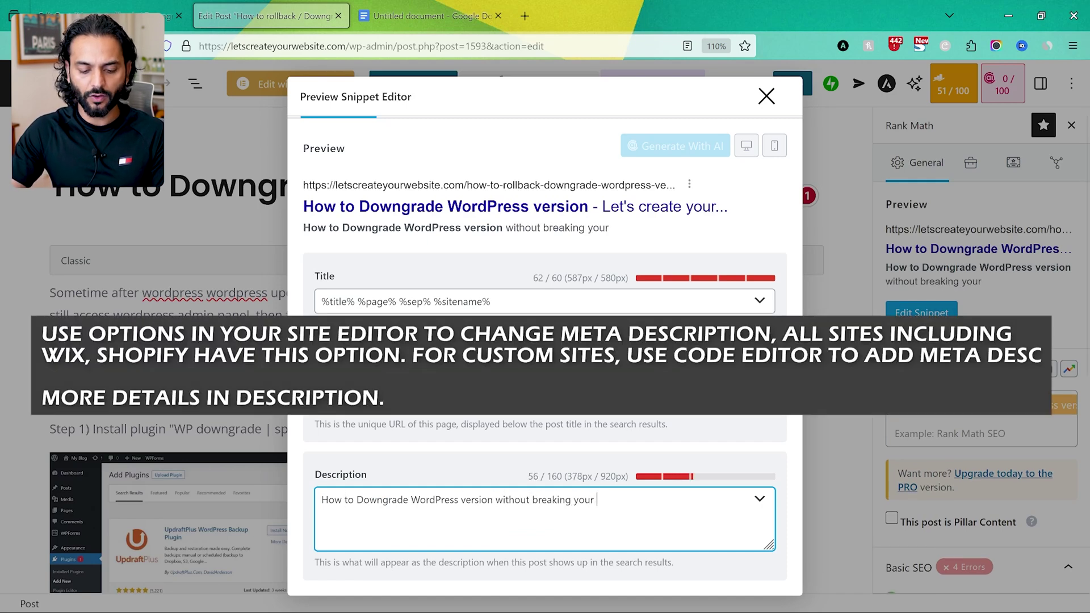
type(" website.")
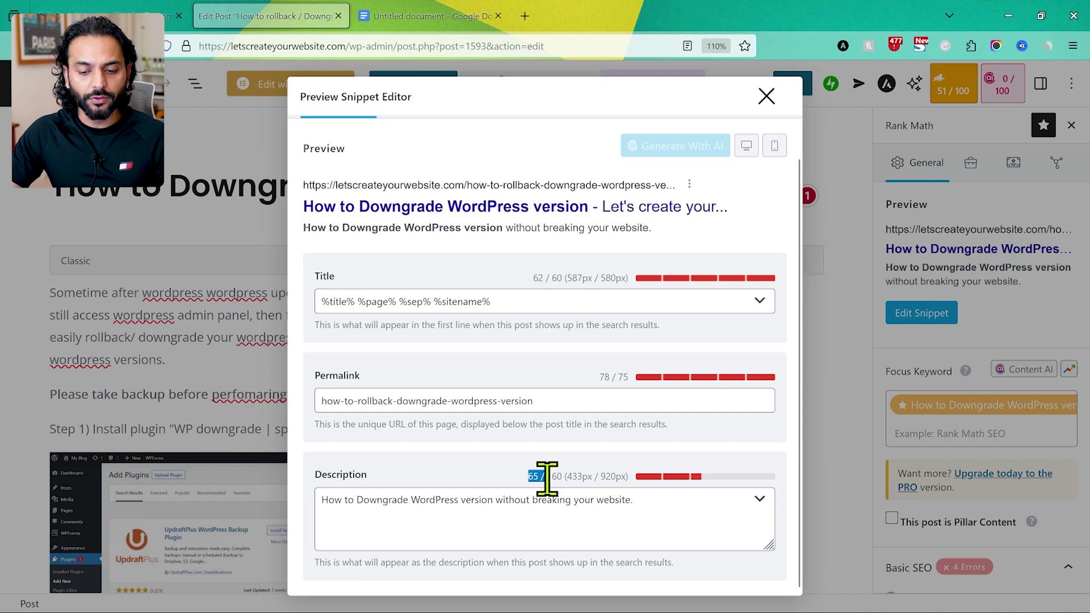
Append "3 methods to rollback your wordpress version." to the meta description, then close the snippet editor.
left_click(682, 517)
type("3 methods to rollback your wordpress version.")
scroll(523, 478, "down", 1)
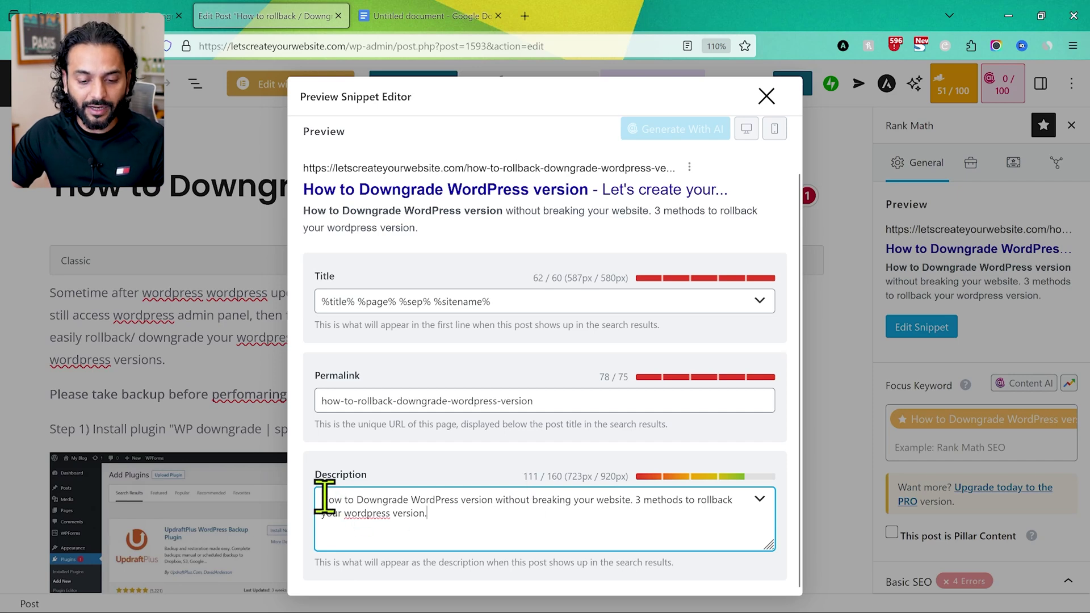
left_click_drag(322, 498, 478, 501)
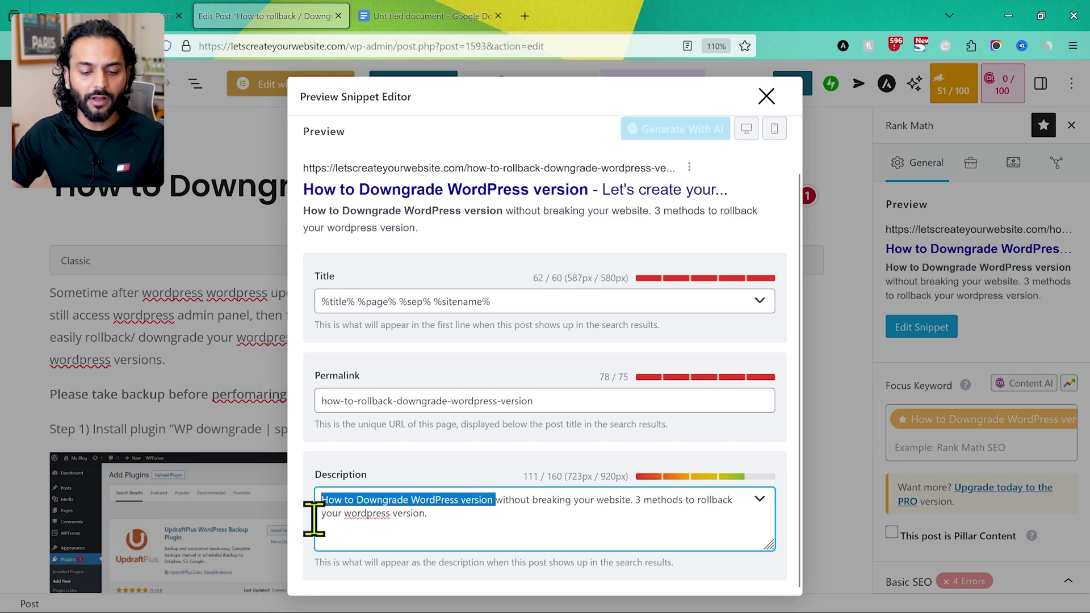
left_click(522, 477)
left_click_drag(522, 476, 536, 476)
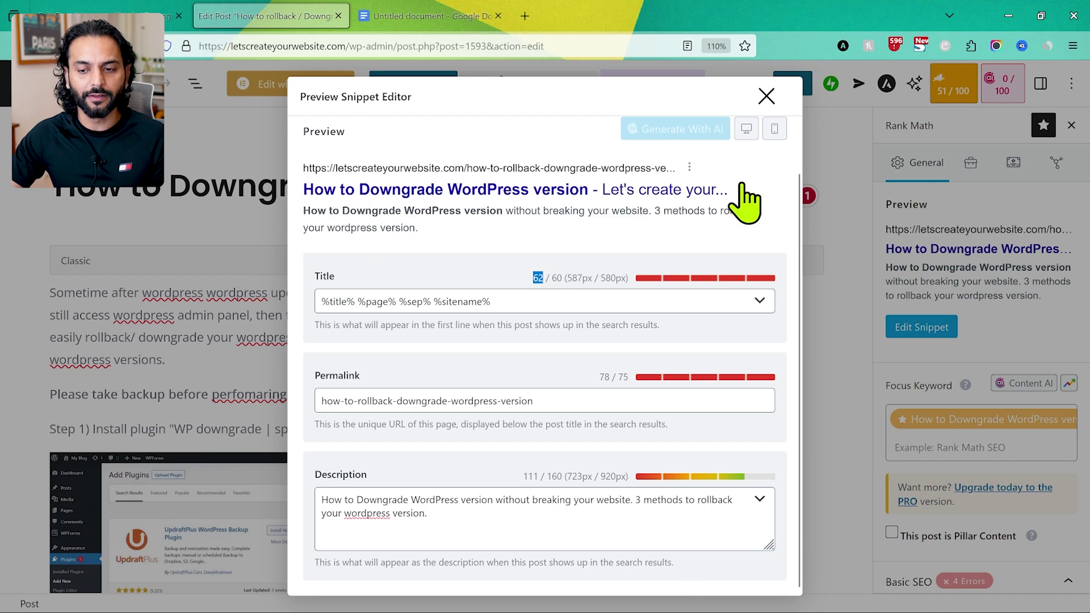
key("Escape")
Replace the post's URL slug with the focus keyword "How to Downgrade WordPress version".
scroll(970, 447, "down", 6)
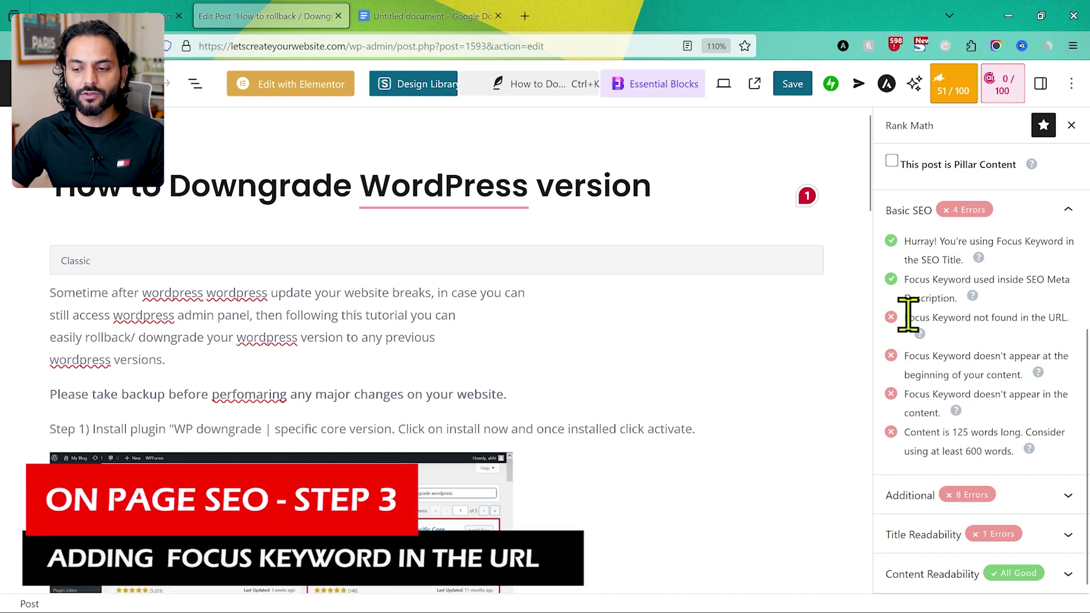
scroll(942, 239, "up", 6)
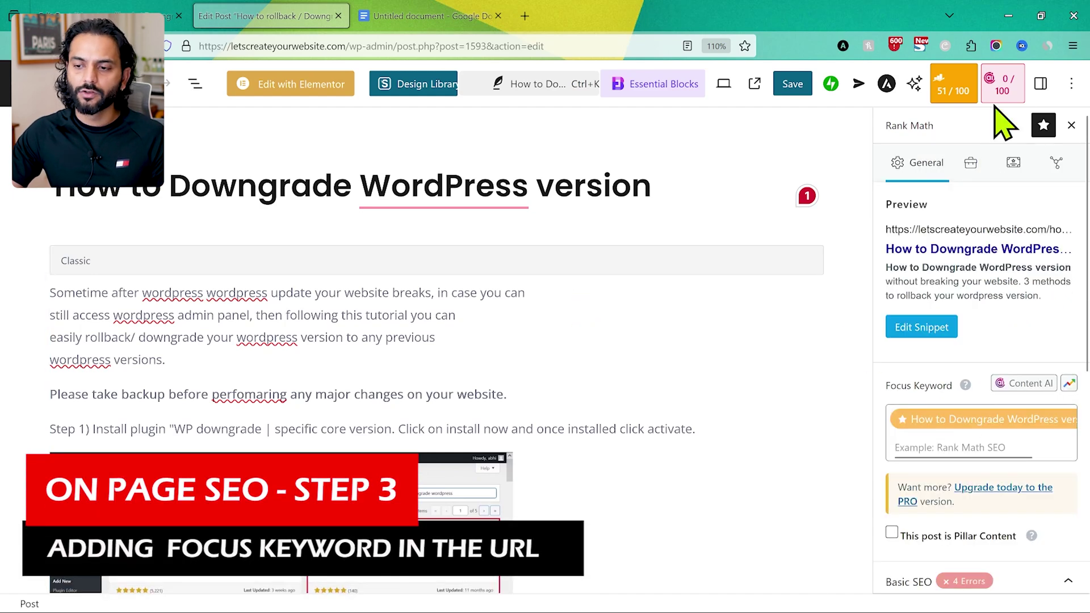
left_click(1040, 83)
scroll(1009, 329, "down", 2)
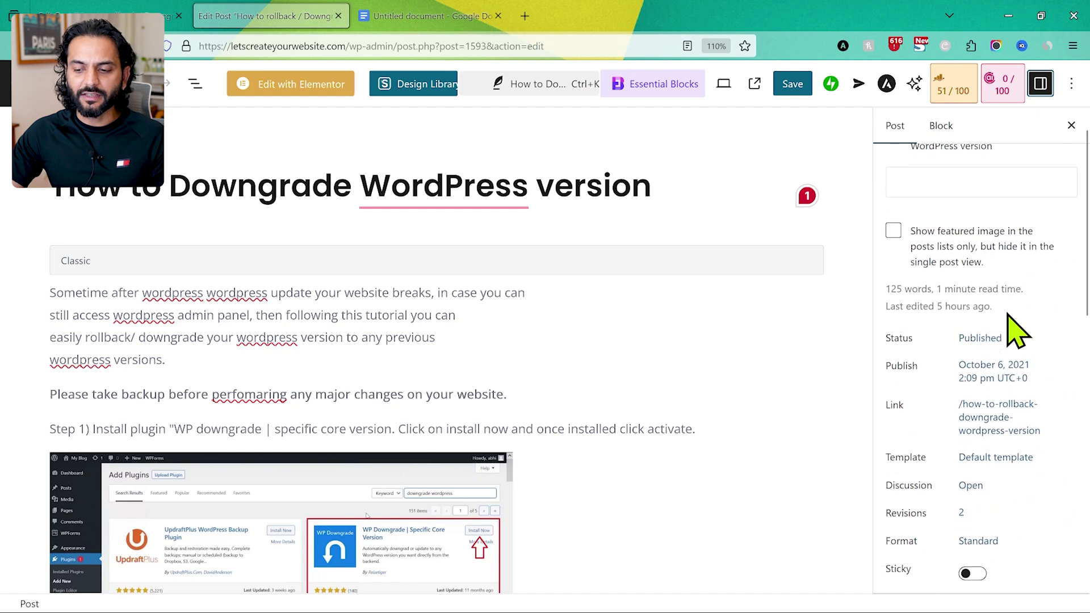
left_click(988, 364)
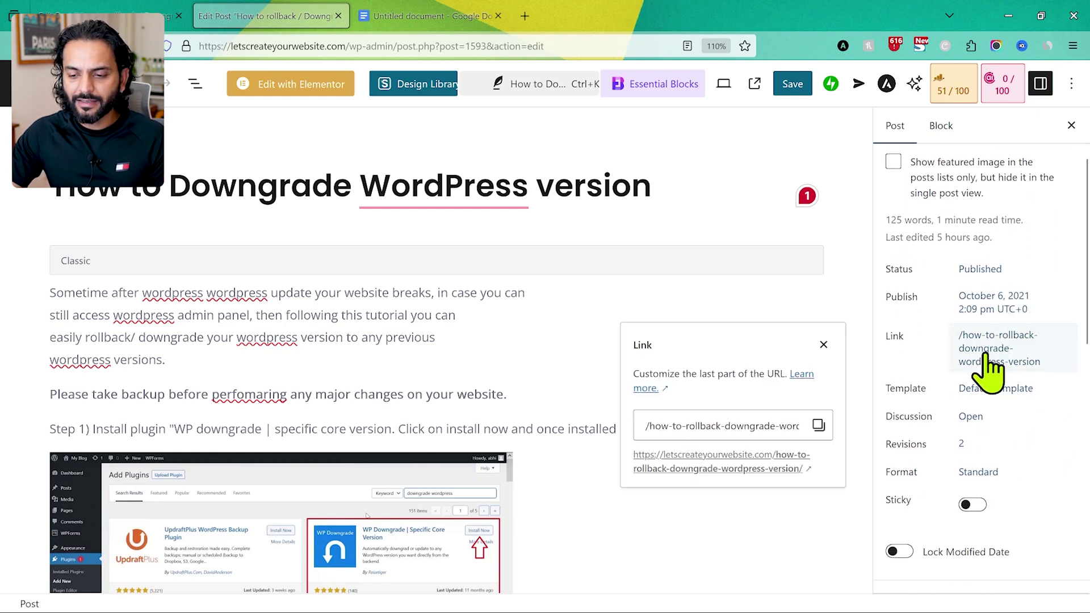
left_click(718, 431)
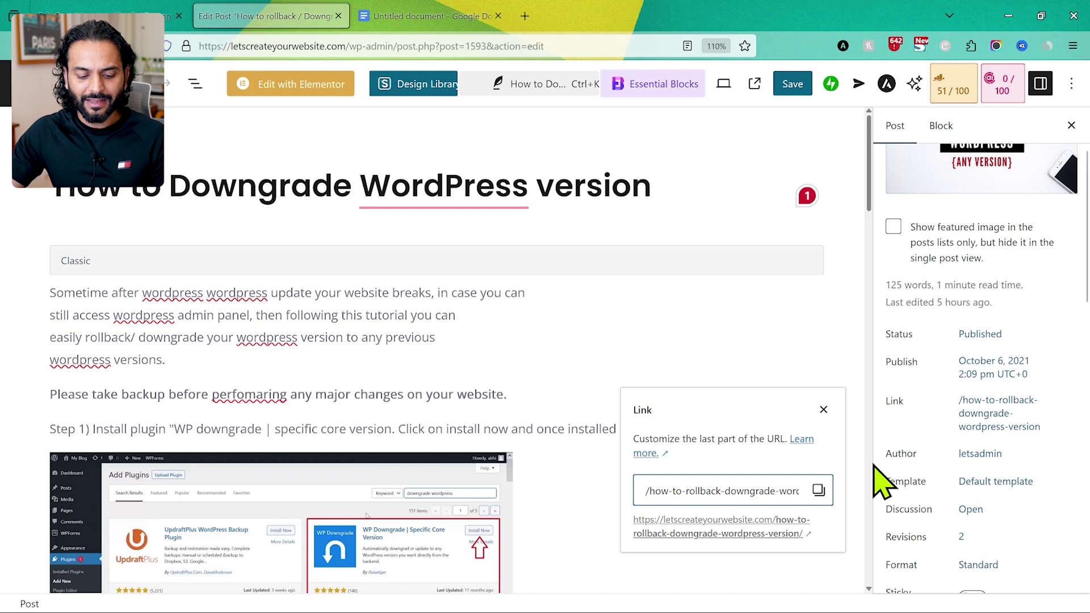
key("ctrl+a")
type("How to Downgrade WordPress version")
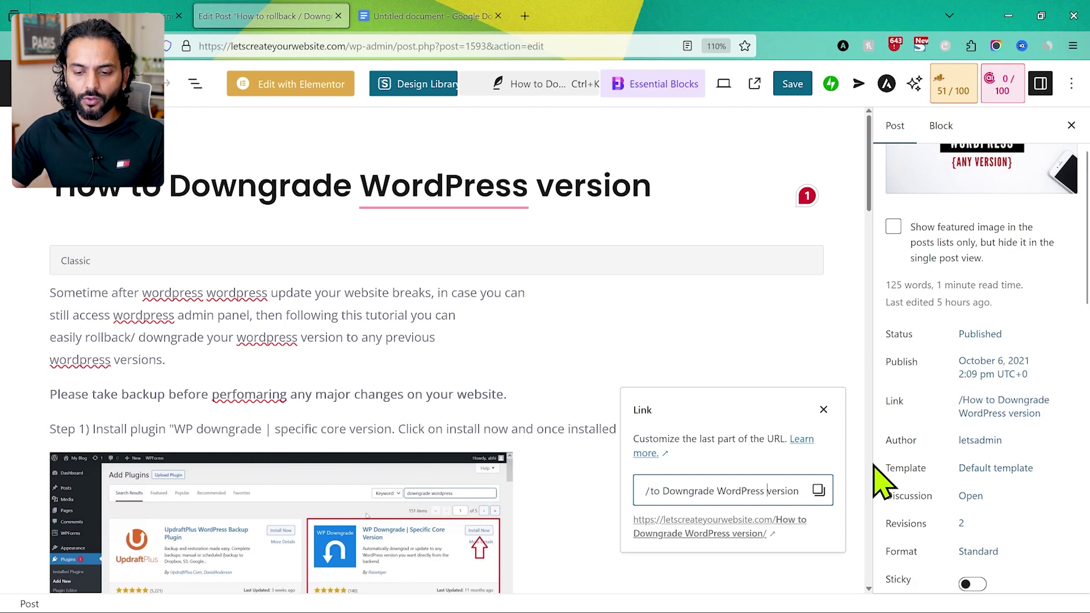
Replace the spaces in the slug with hyphens to form "how-to-downgrade-wordpress-version" and apply it.
key("Home")
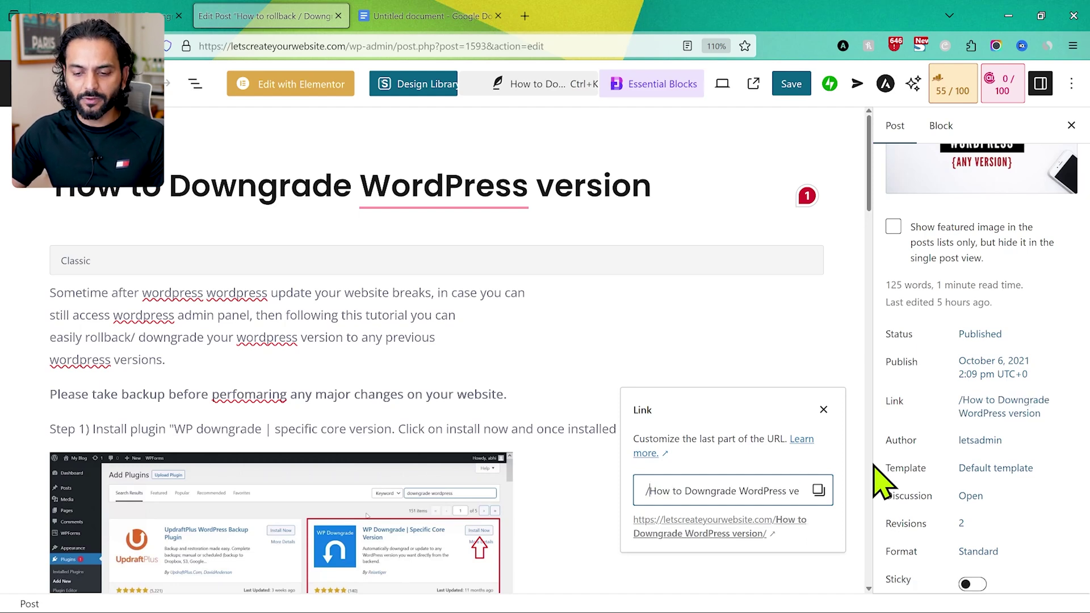
key("Right")
key("Right")
key("Right")
key("Delete")
type("-")
key("BackSpace")
type("-")
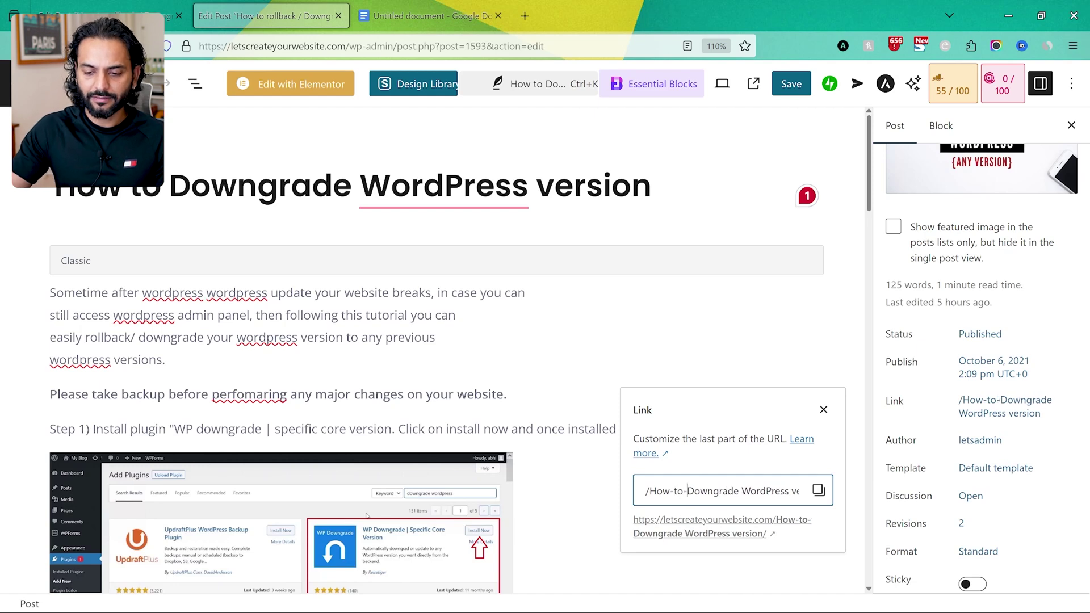
key("BackSpace")
type("-")
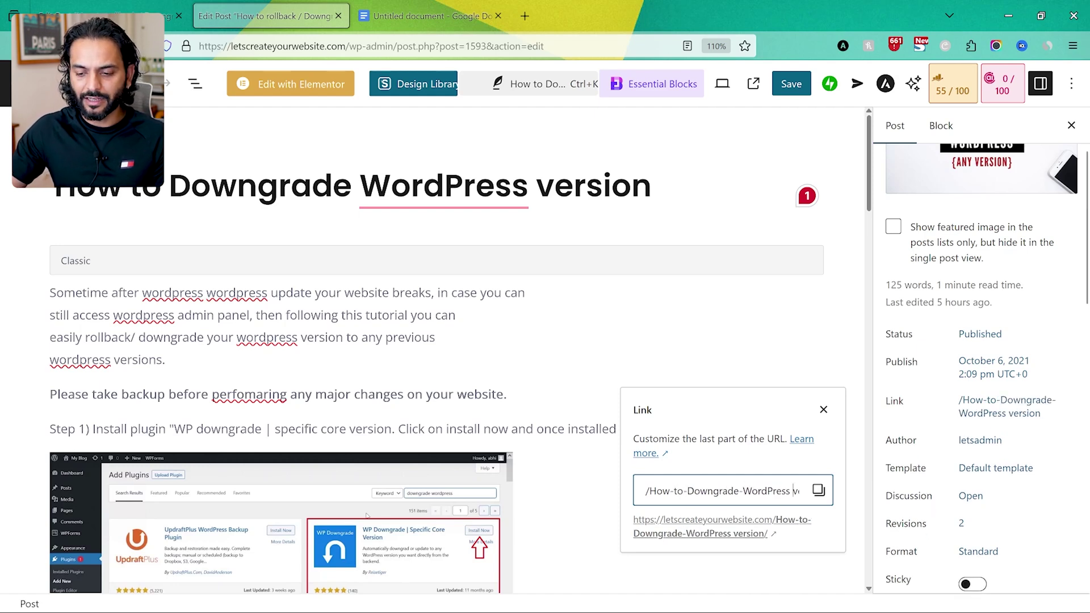
key("Return")
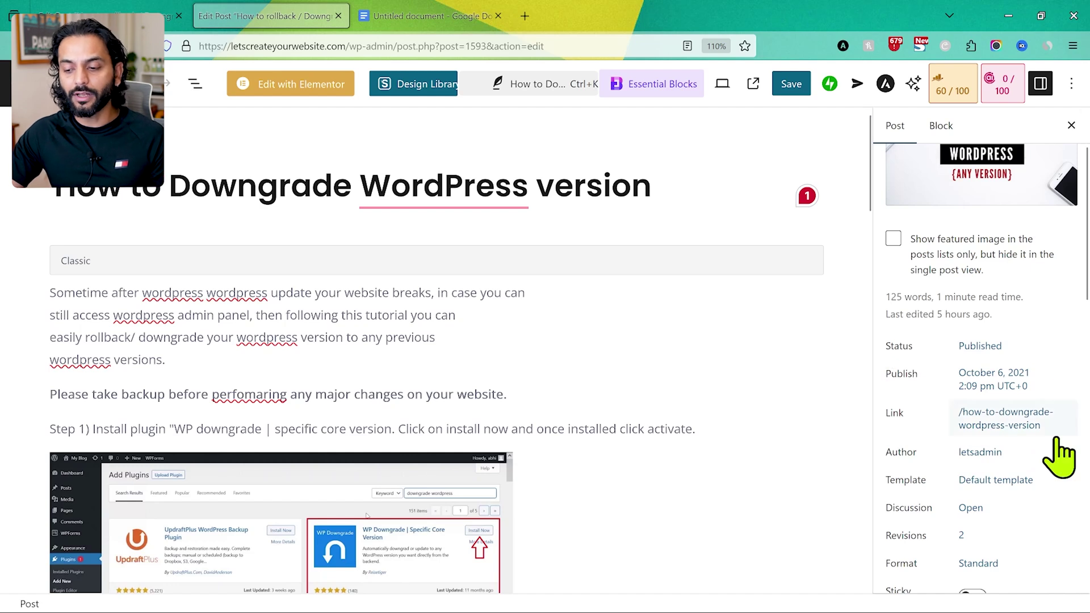
Review Rank Math's Basic SEO checks for the focus keyword in the URL and at the beginning of the content.
scroll(1017, 348, "up", 3)
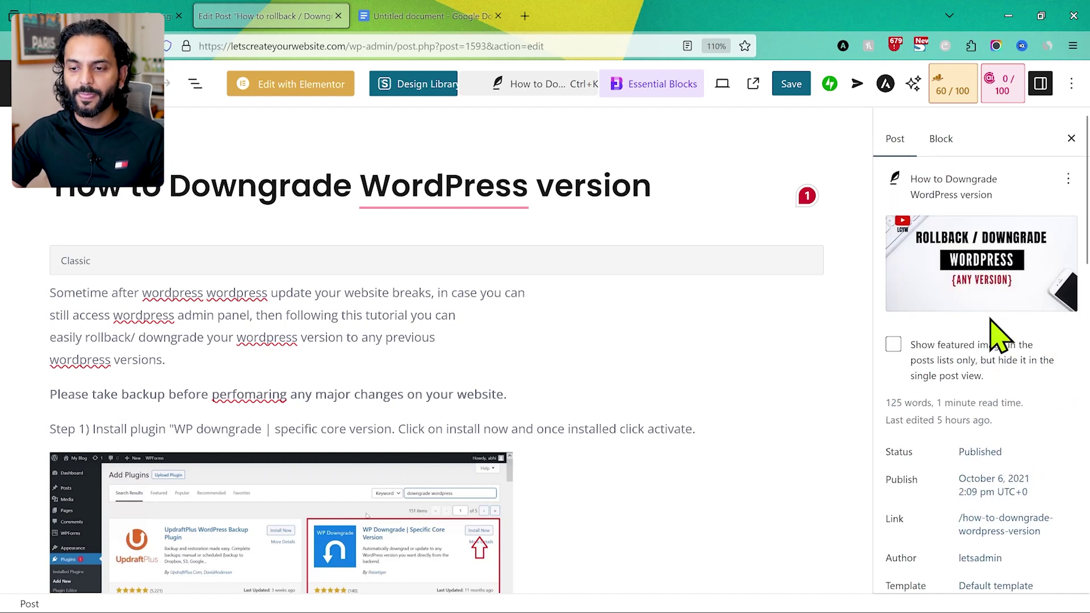
left_click(957, 91)
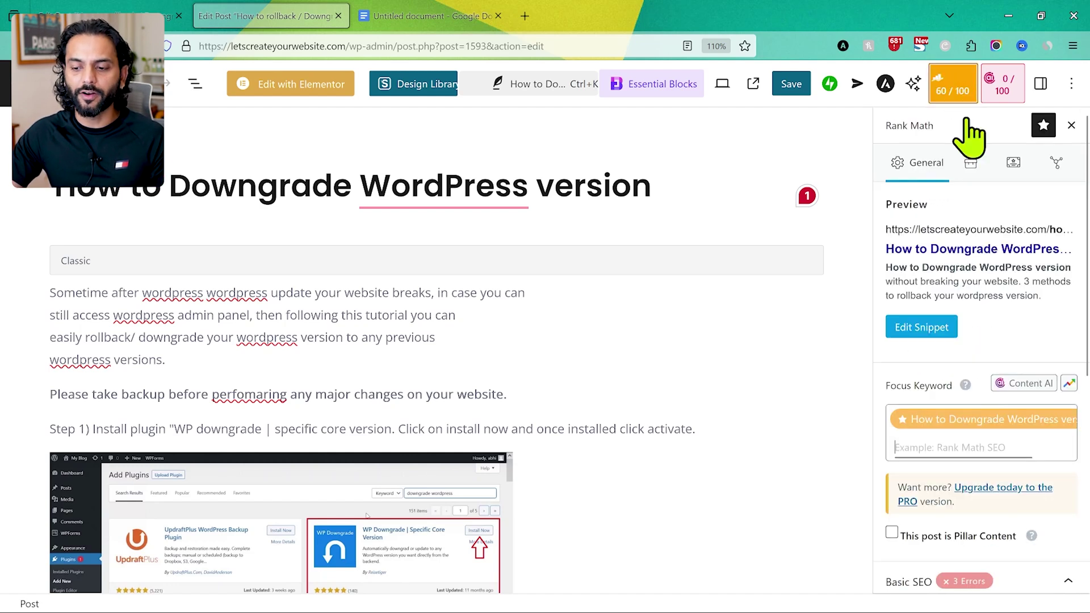
scroll(993, 296, "down", 5)
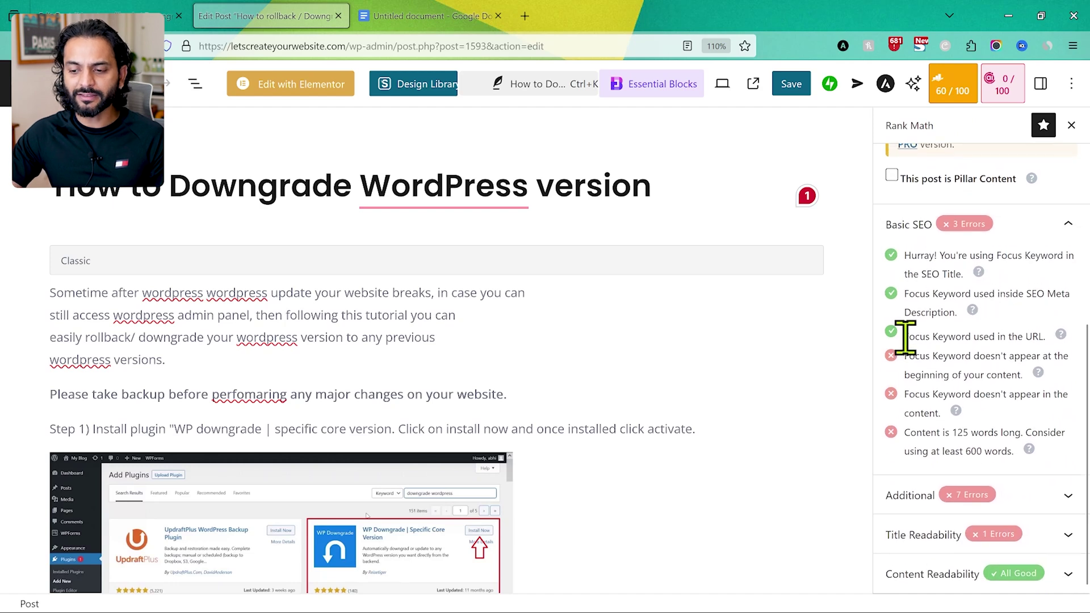
left_click_drag(905, 337, 1058, 360)
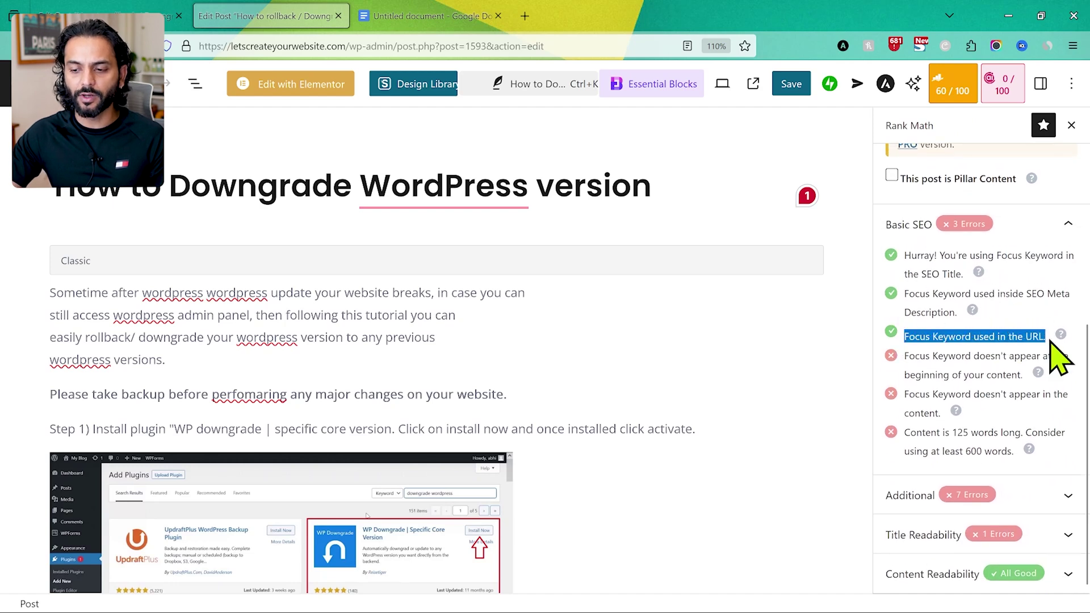
left_click(905, 357)
left_click_drag(905, 357, 1031, 378)
Remove the duplicated word "wordpress" from the opening sentence of the post.
left_click(336, 306)
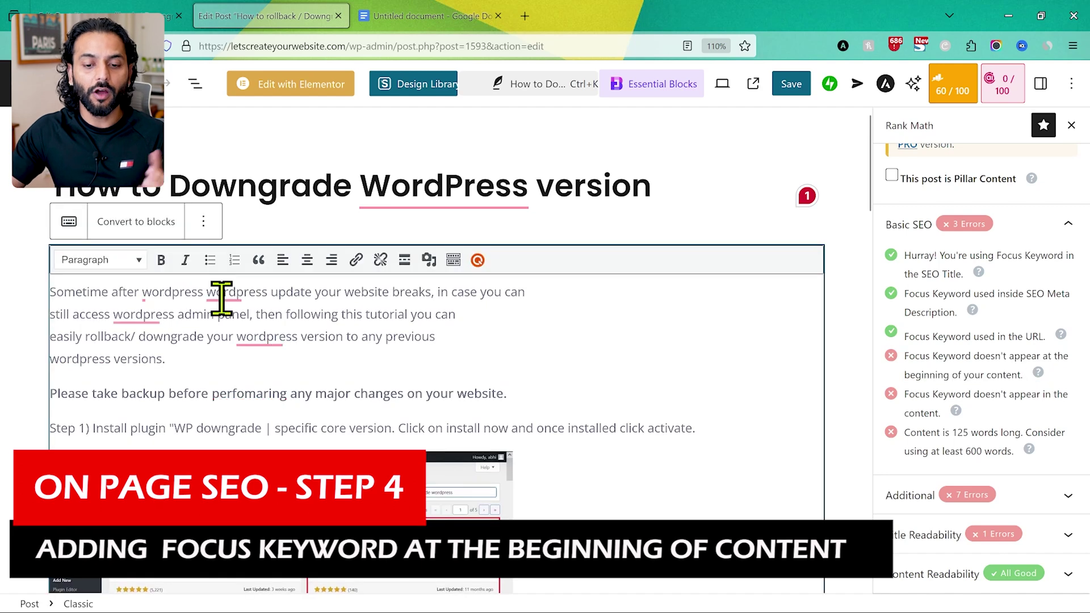
left_click(223, 293)
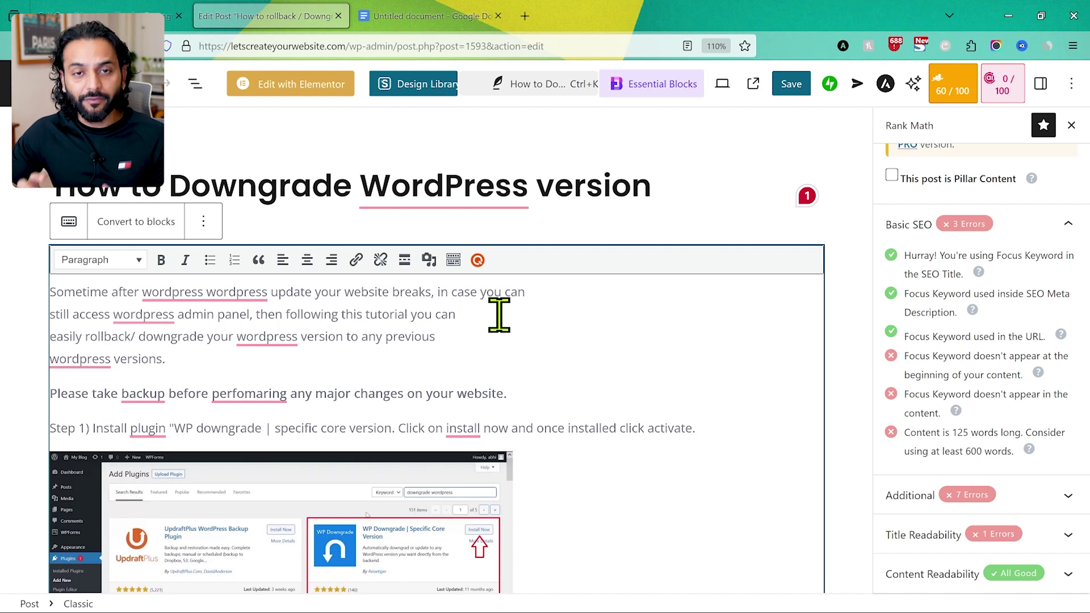
key("ctrl+z")
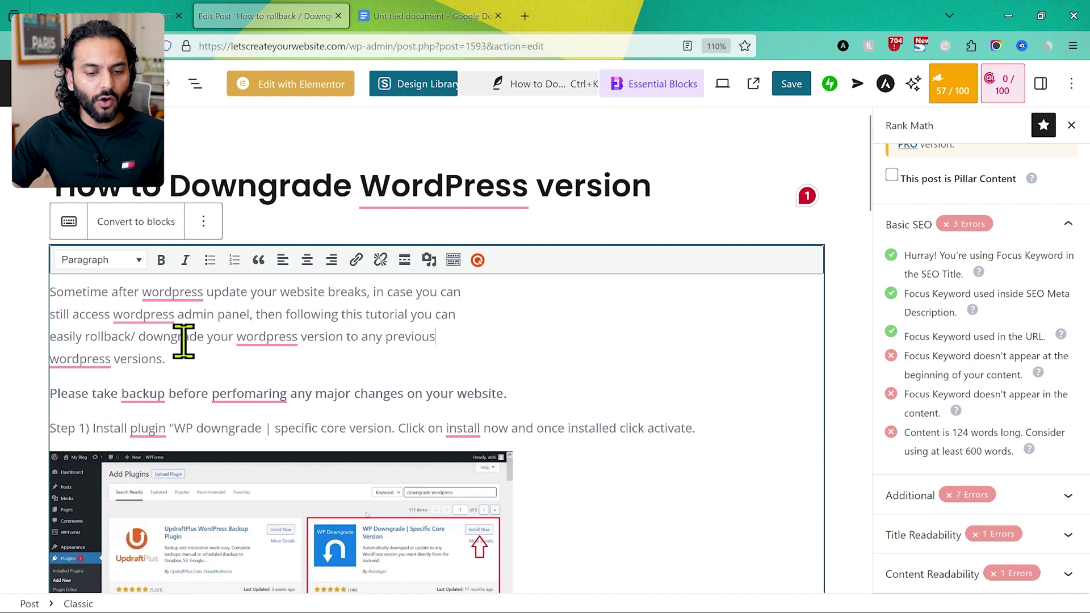
Reword the end of the opening paragraph to "you can learn easily how to downgrade wordpress version to any previous wordpress versions.".
left_click(164, 359)
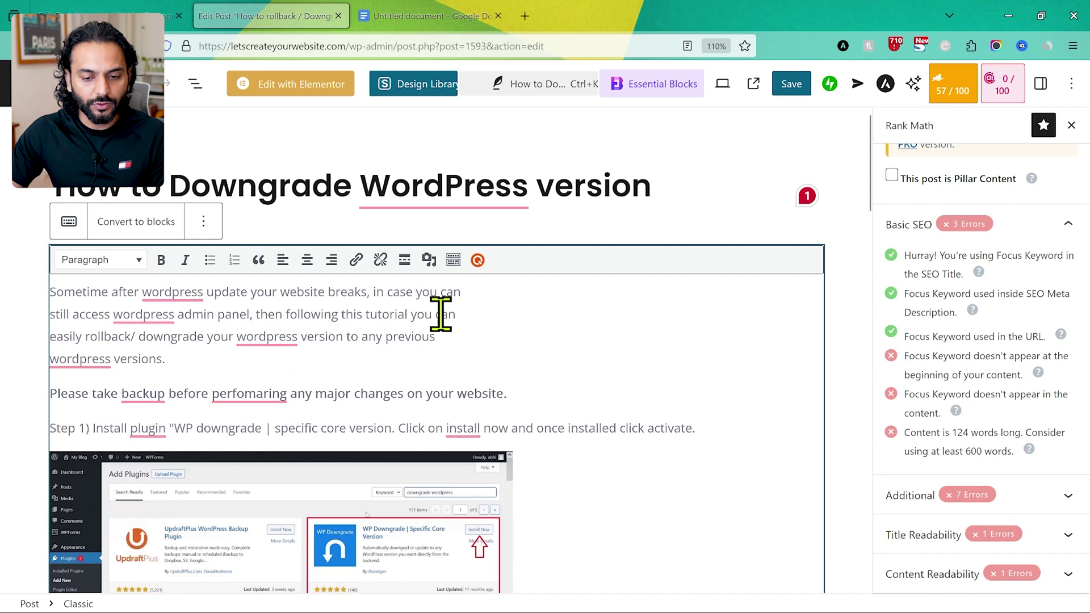
left_click(50, 336)
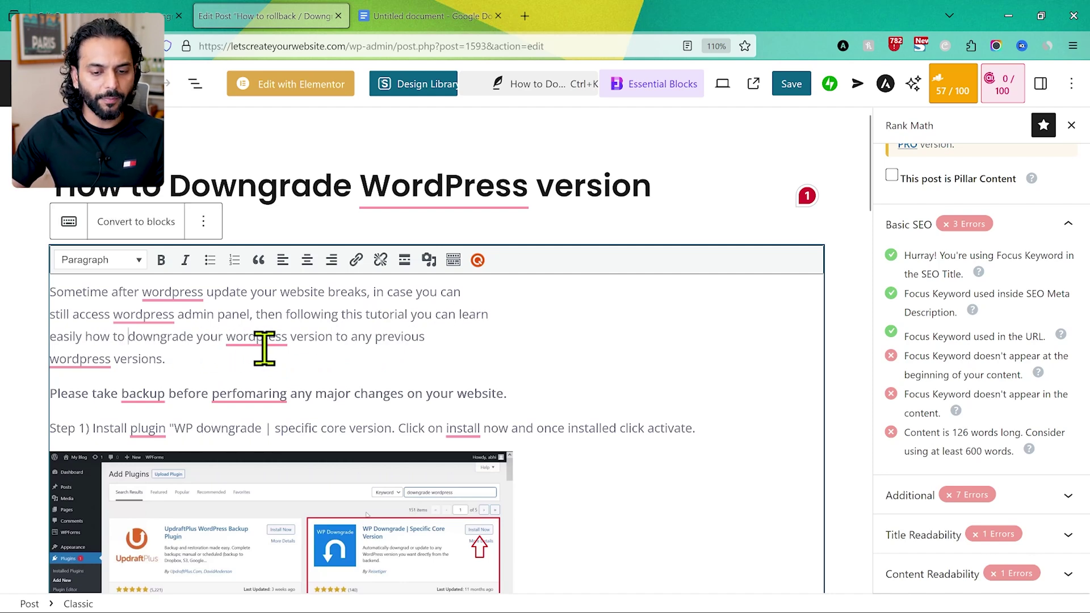
key("ctrl+Right")
key("ctrl+Right")
key("ctrl+BackSpace")
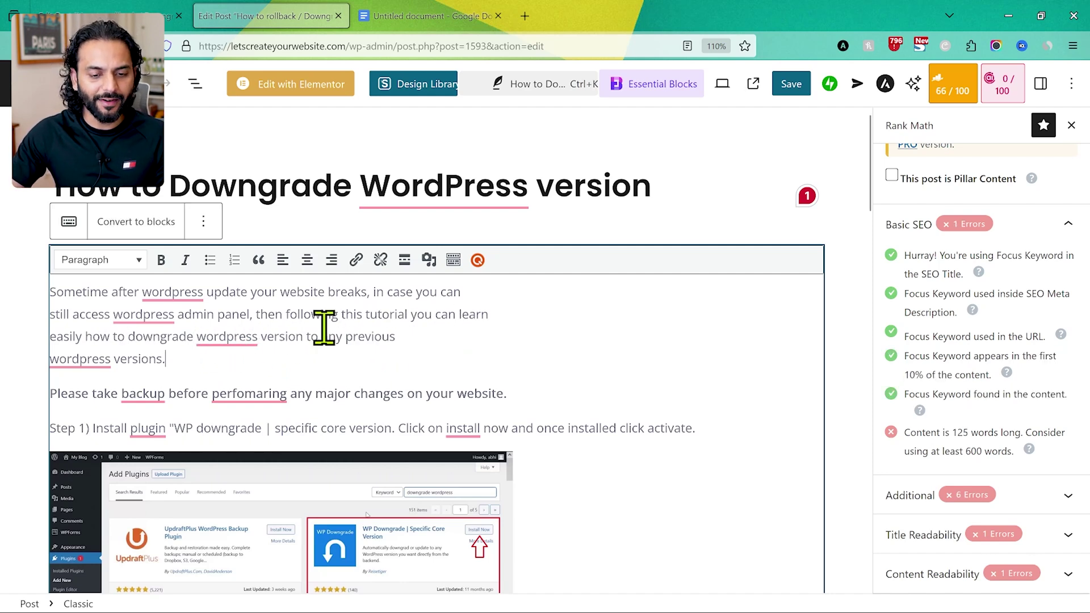
mouse_move(248, 340)
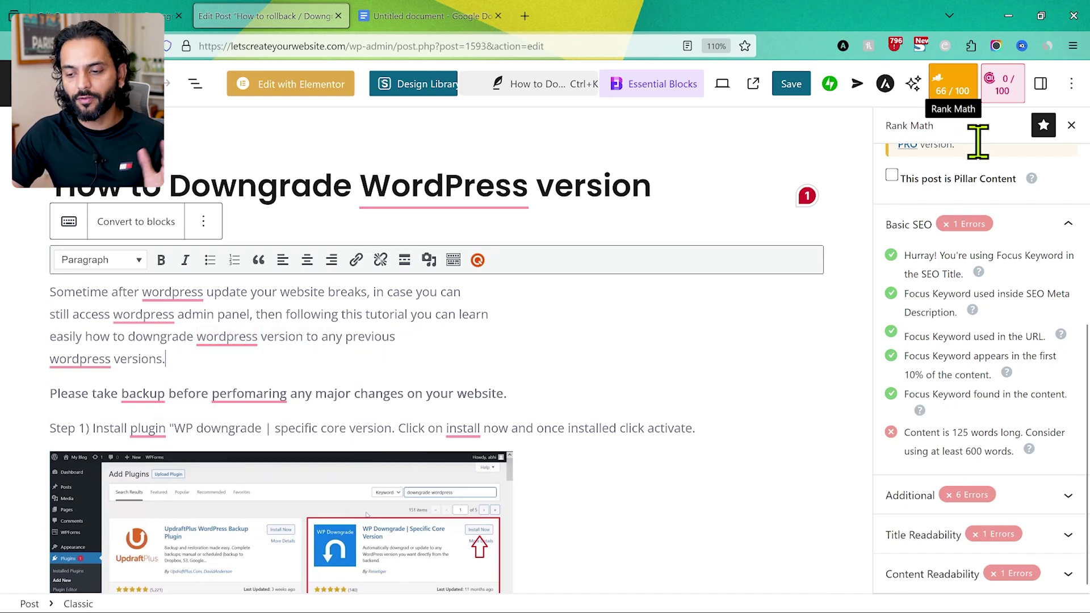
Save the edited post and open its published page.
scroll(973, 348, "down", 1)
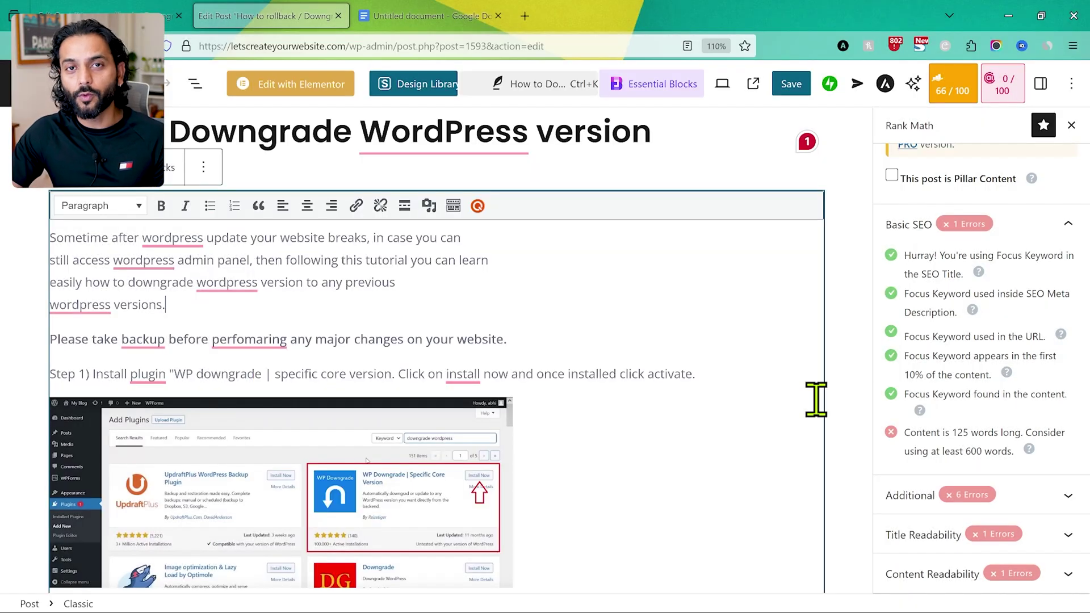
scroll(877, 392, "up", 2)
left_click(792, 85)
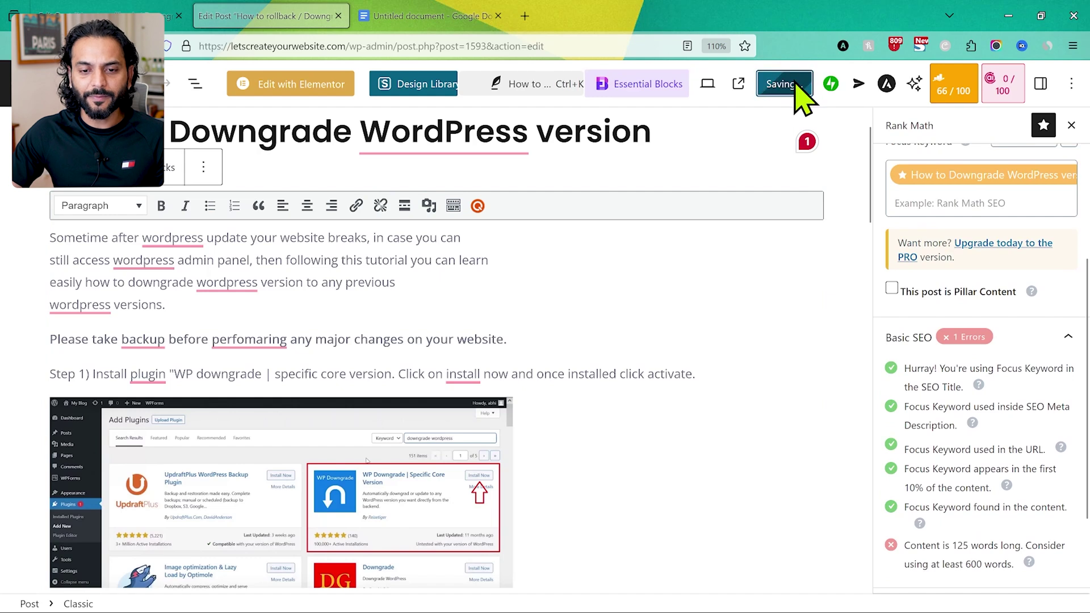
left_click(753, 85)
Look through the published downgrade tutorial, examining its introduction, numbered steps, screenshots and embedded video.
scroll(489, 353, "down", 12)
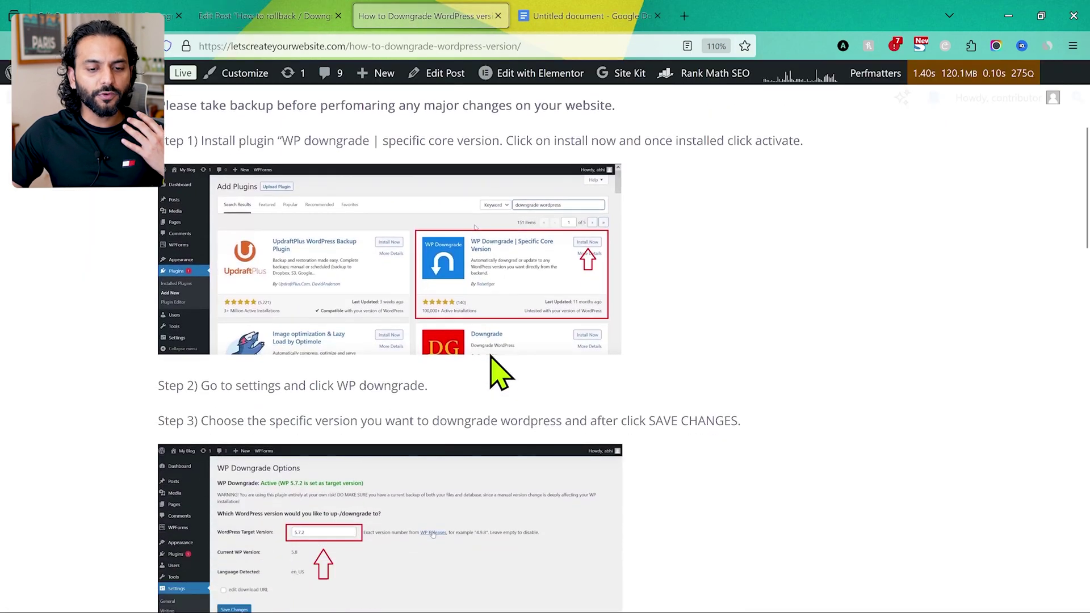
scroll(491, 359, "up", 8)
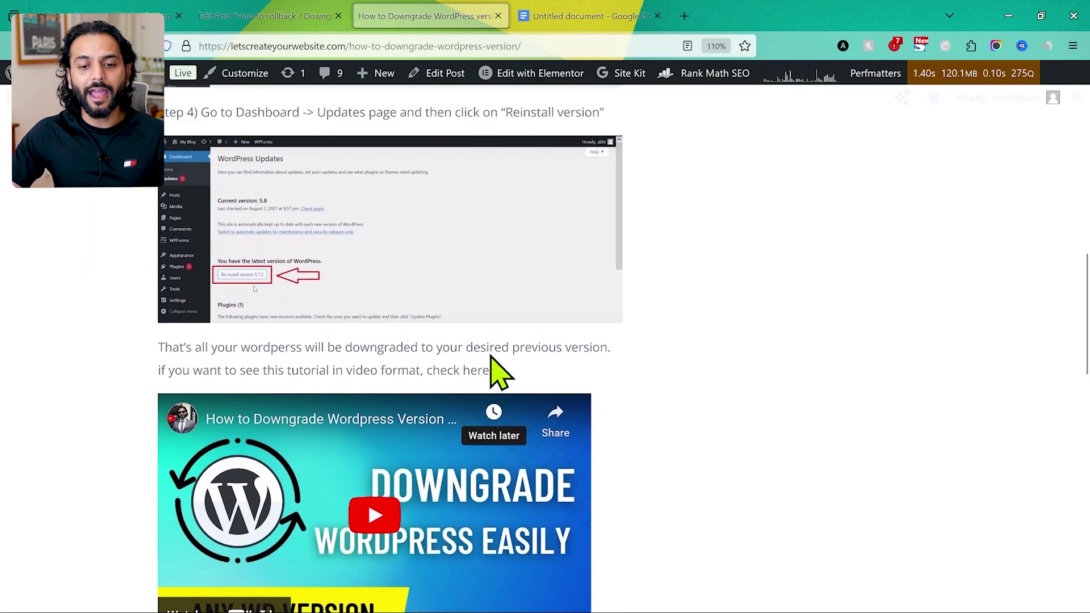
scroll(499, 371, "up", 6)
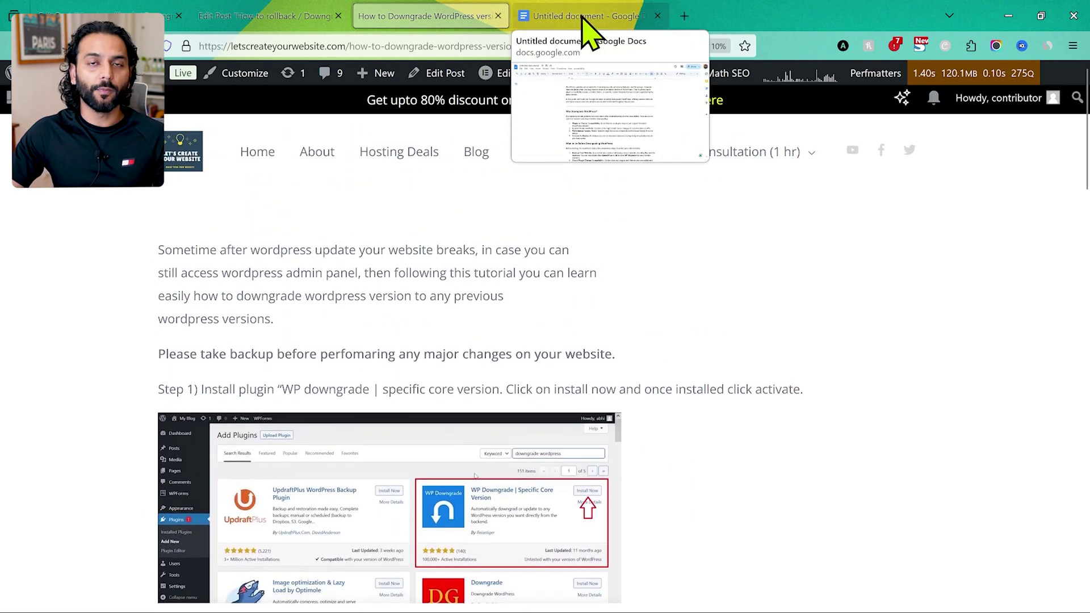
scroll(420, 349, "down", 2)
scroll(421, 350, "down", 1)
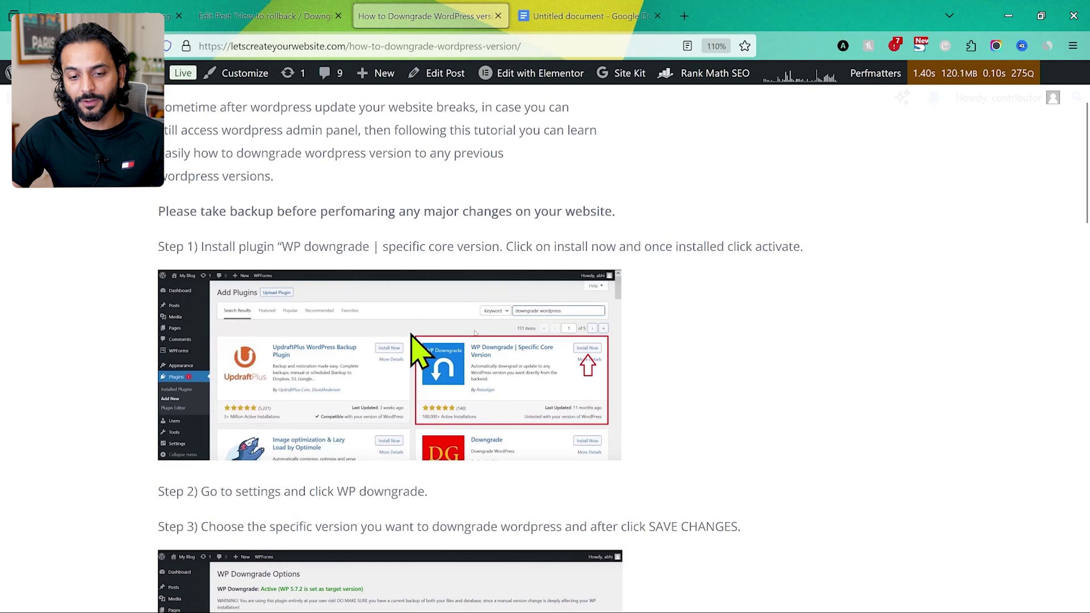
scroll(420, 423, "down", 5)
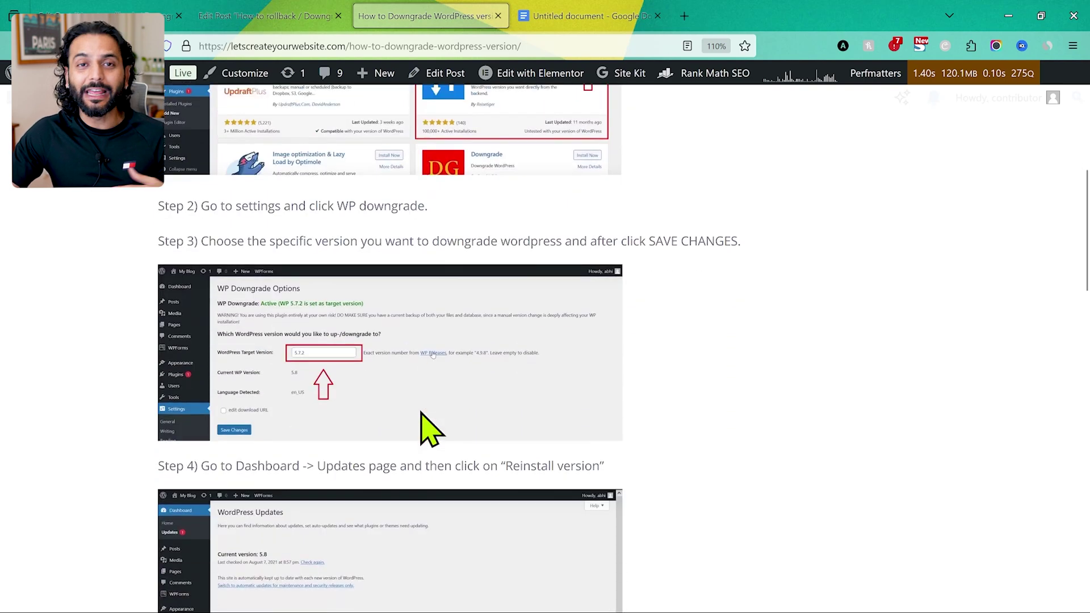
Switch to the Google Docs draft and read its sections on why to downgrade WordPress and what to do beforehand.
left_click(583, 23)
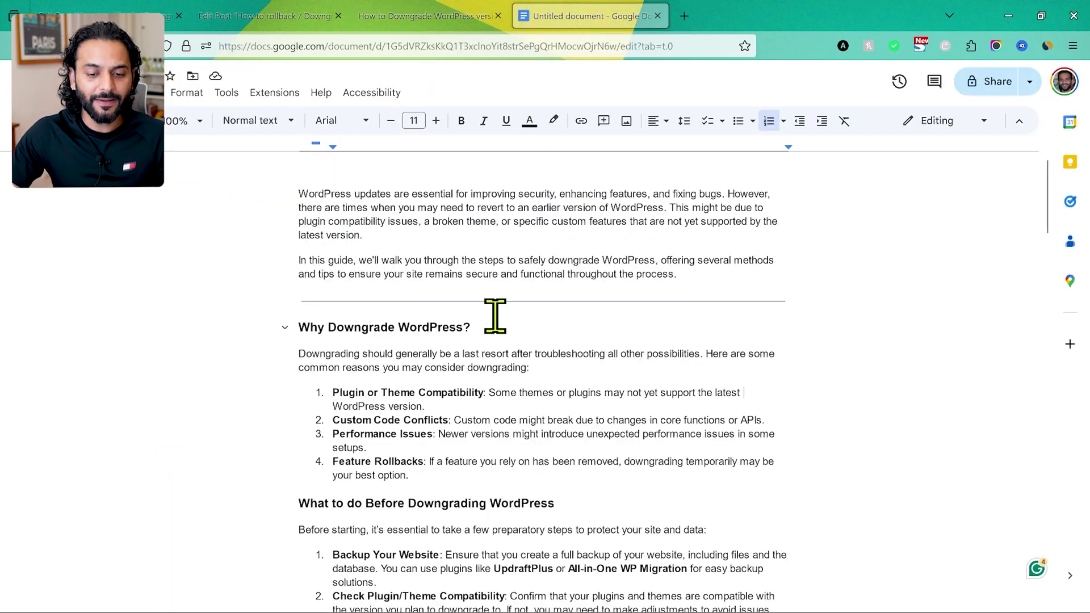
scroll(494, 316, "down", 3)
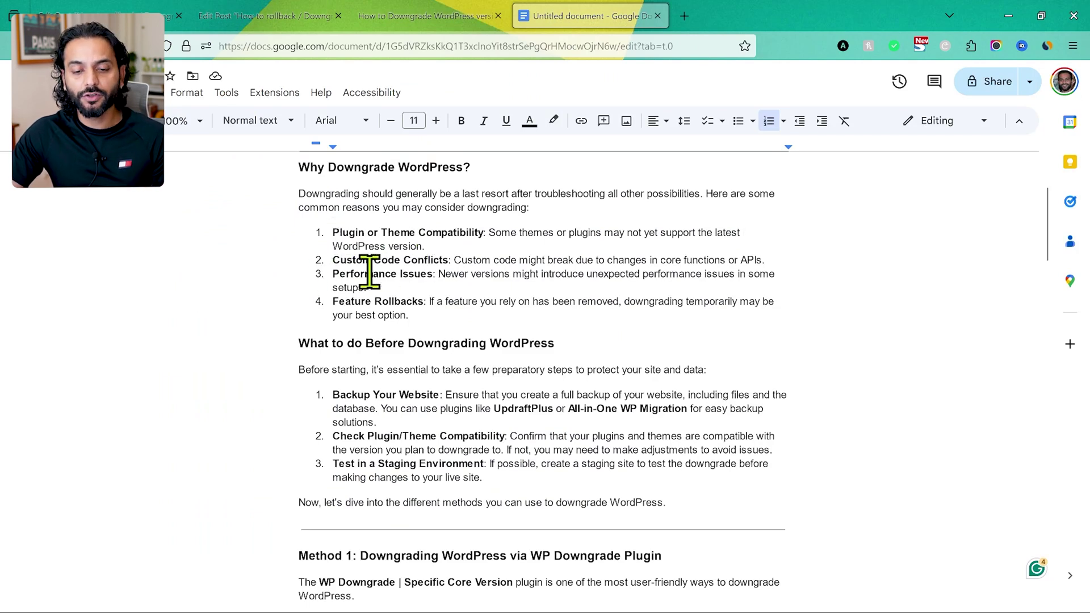
scroll(396, 302, "down", 2)
left_click_drag(299, 239, 554, 242)
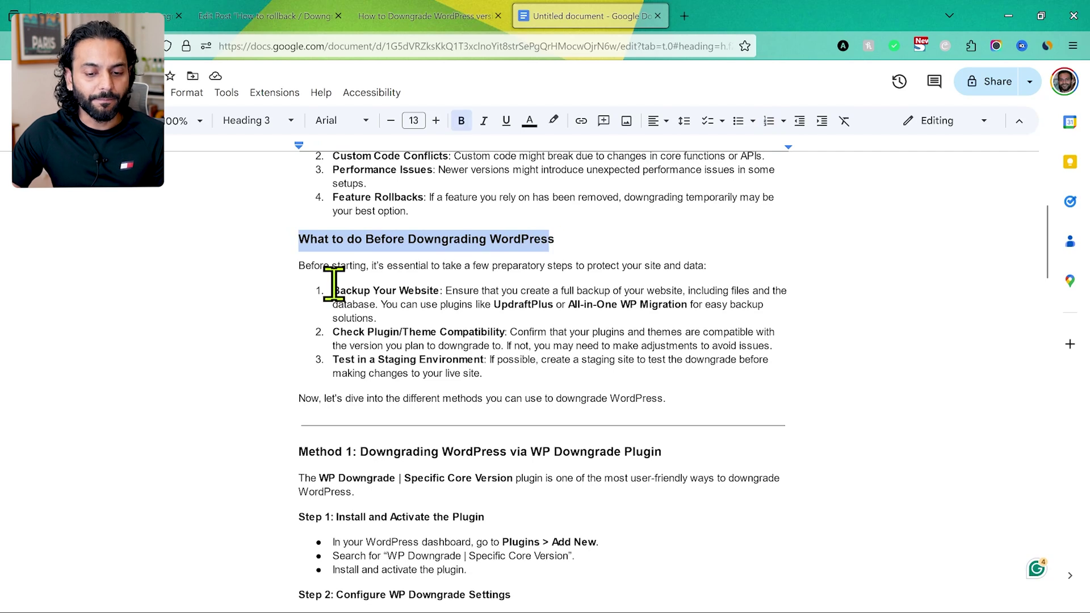
triple_click(352, 281)
left_click(428, 287)
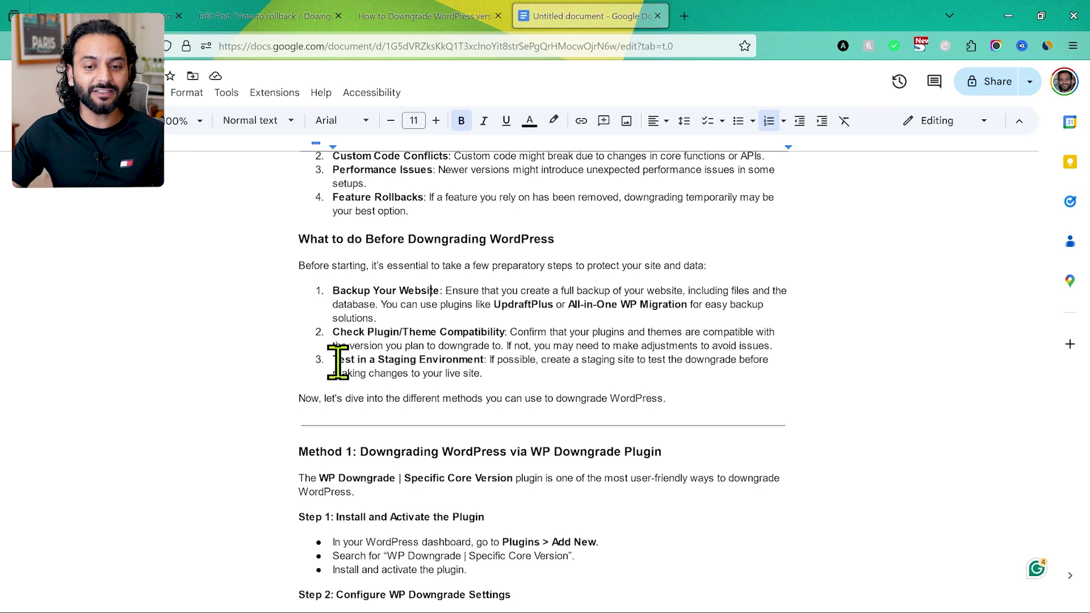
Compare the published tutorial's single set of steps with the Google Docs draft's plugin, FTP and backup downgrade methods.
left_click(390, 23)
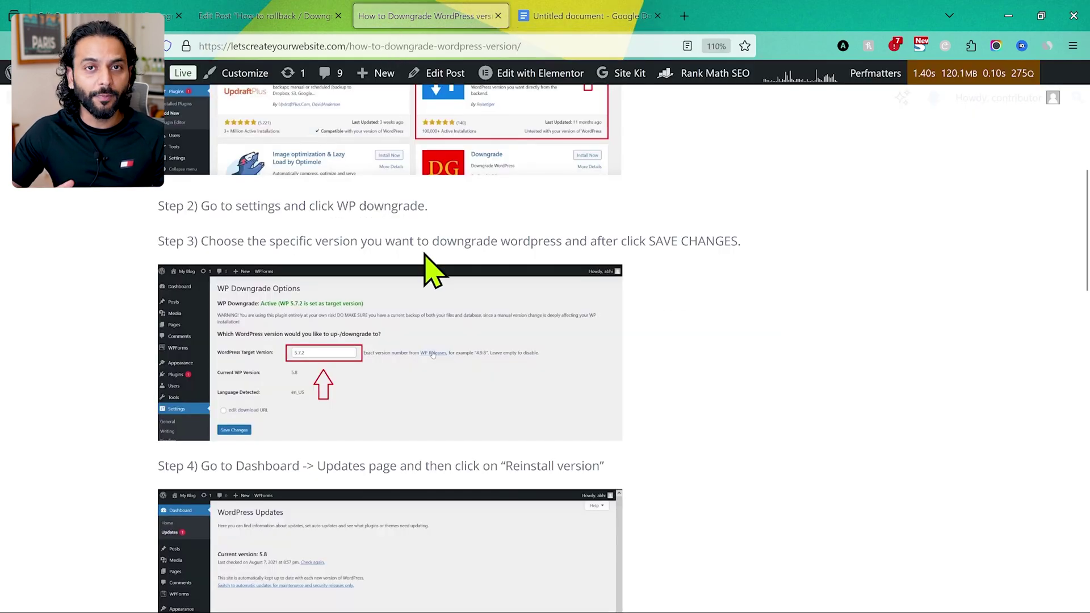
left_click(562, 16)
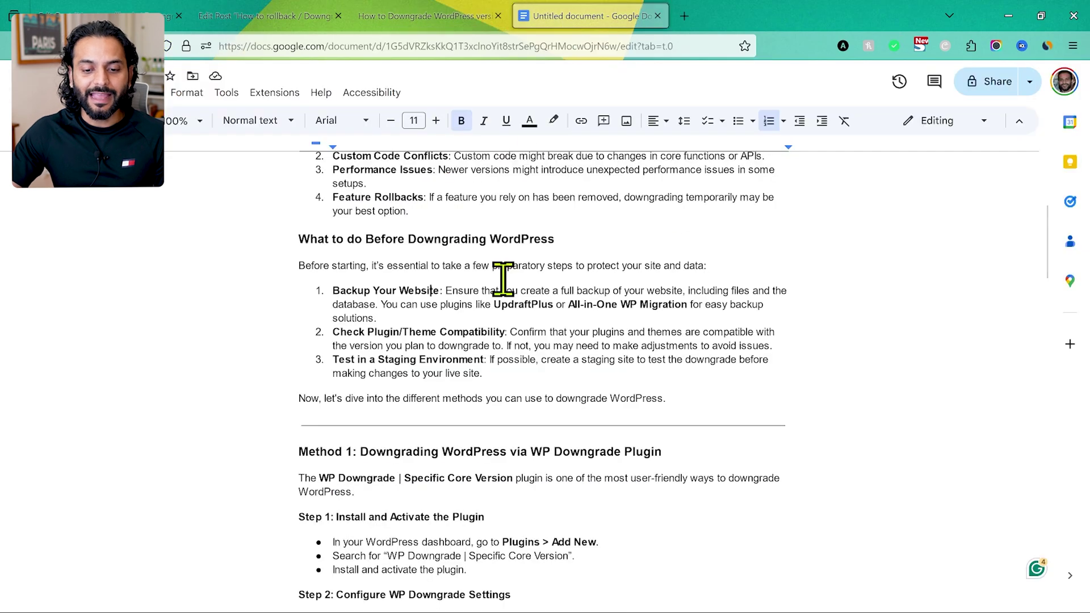
scroll(450, 408, "down", 2)
scroll(452, 413, "down", 3)
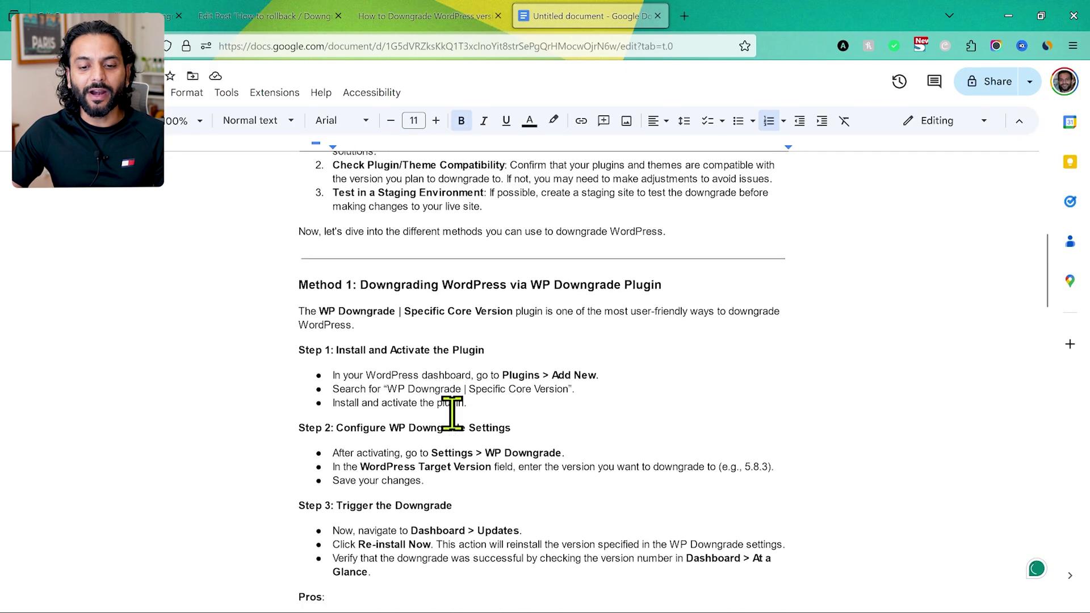
scroll(452, 413, "down", 1)
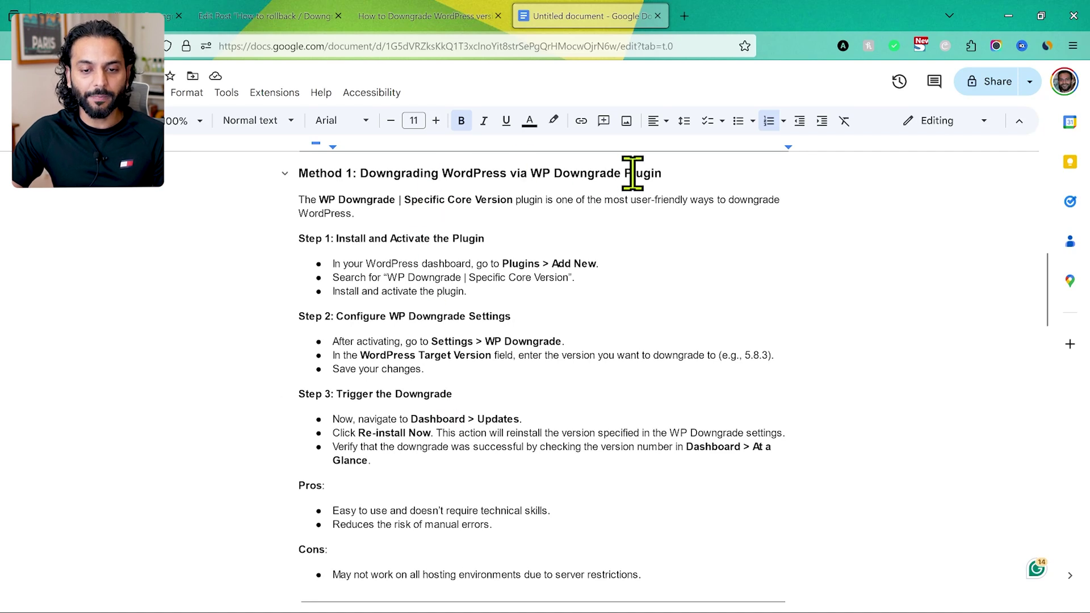
left_click(429, 17)
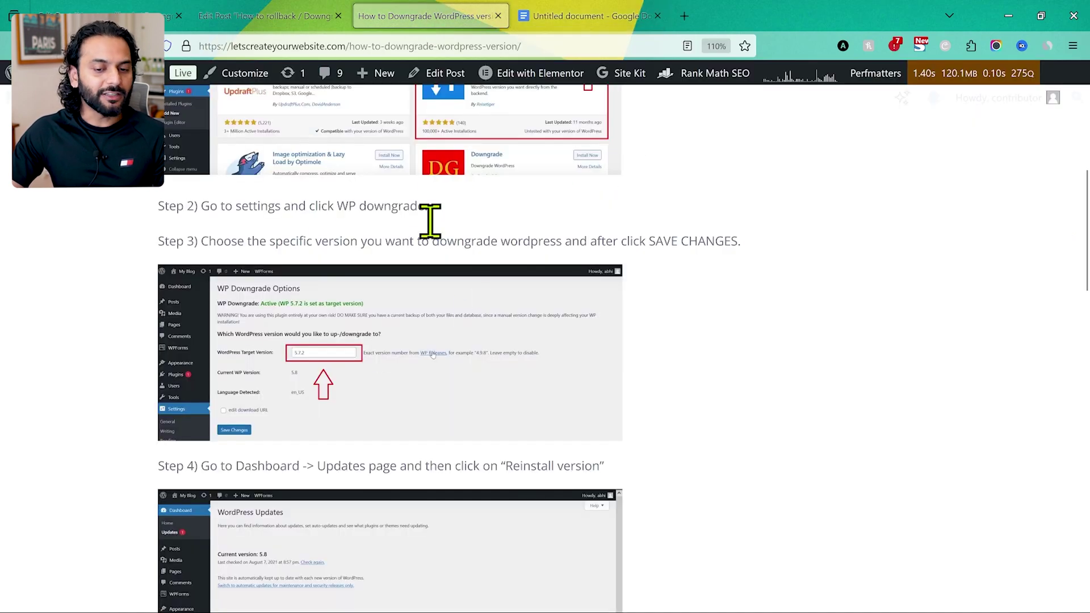
left_click(546, 18)
scroll(485, 403, "down", 8)
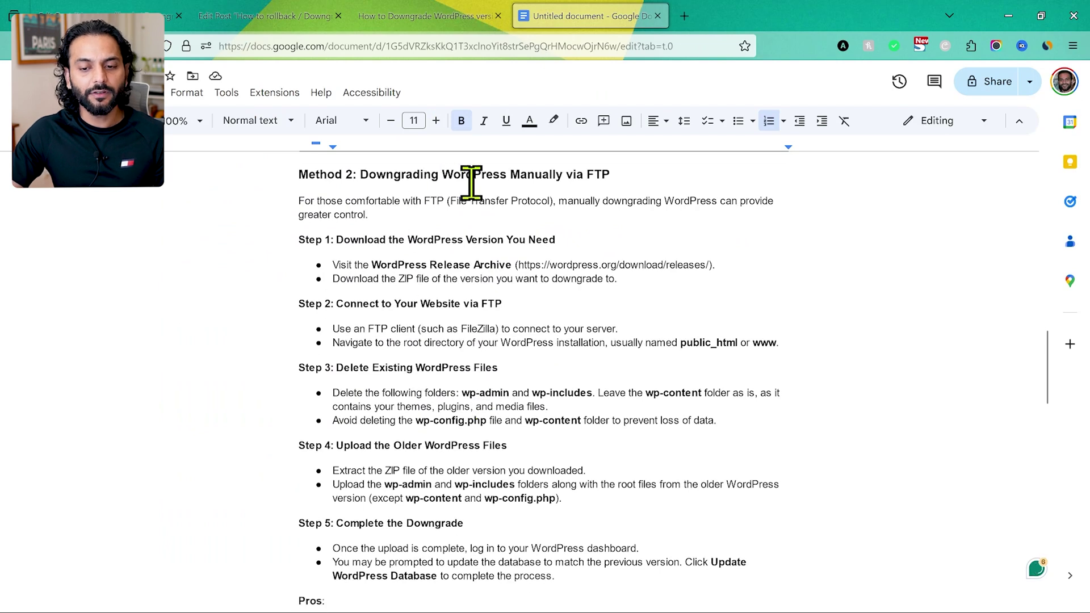
scroll(382, 207, "down", 7)
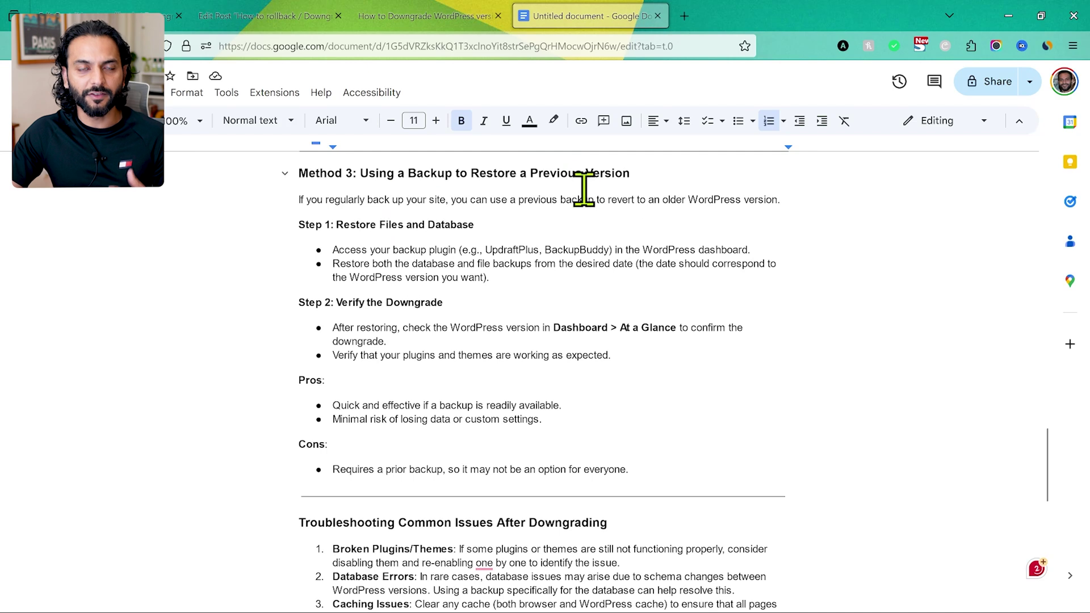
left_click(407, 16)
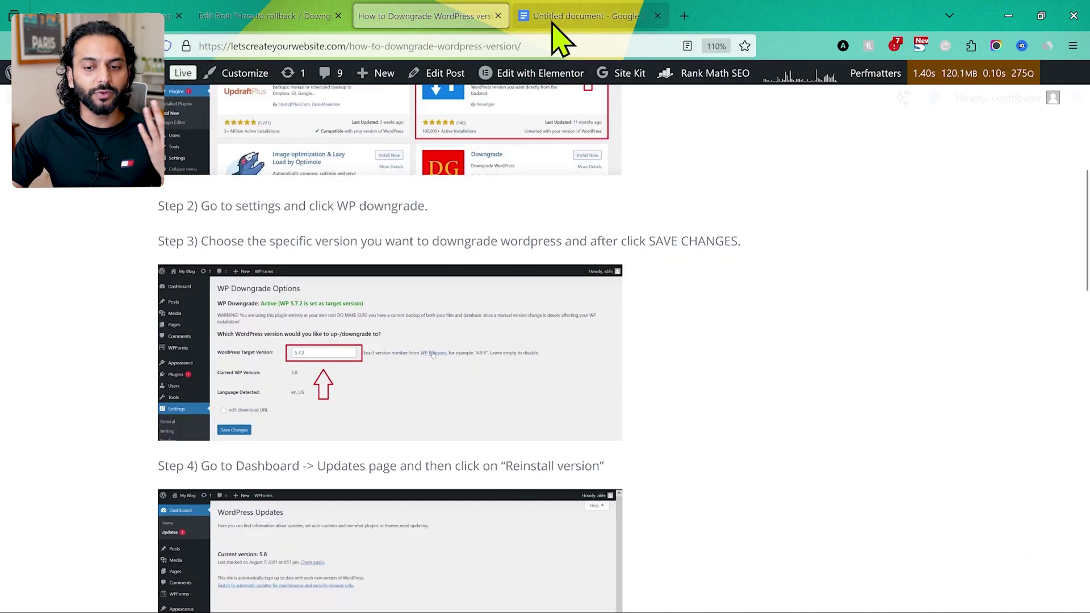
left_click(572, 17)
Try to copy the plugin-installation screenshot from the WordPress post into the Google Docs draft, below "Install and activate the plugin.".
key("ctrl+2")
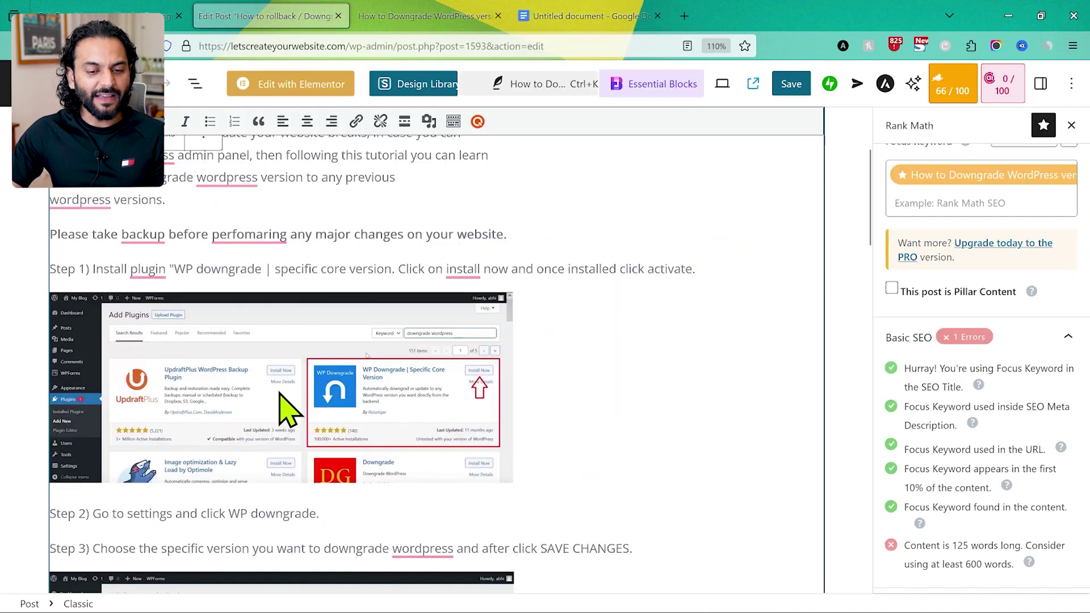
left_click(367, 355)
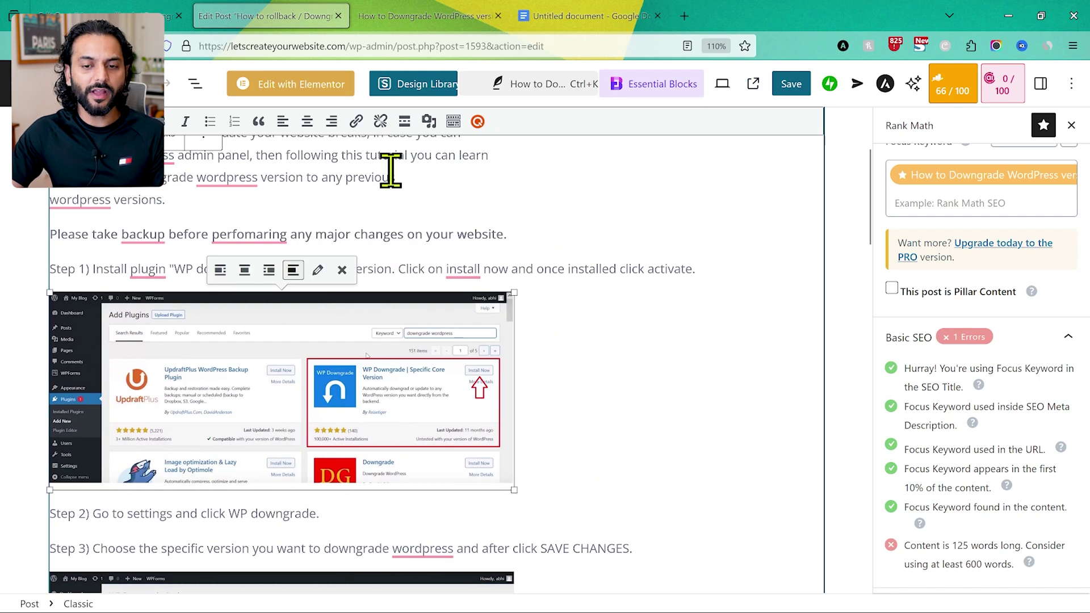
left_click(559, 17)
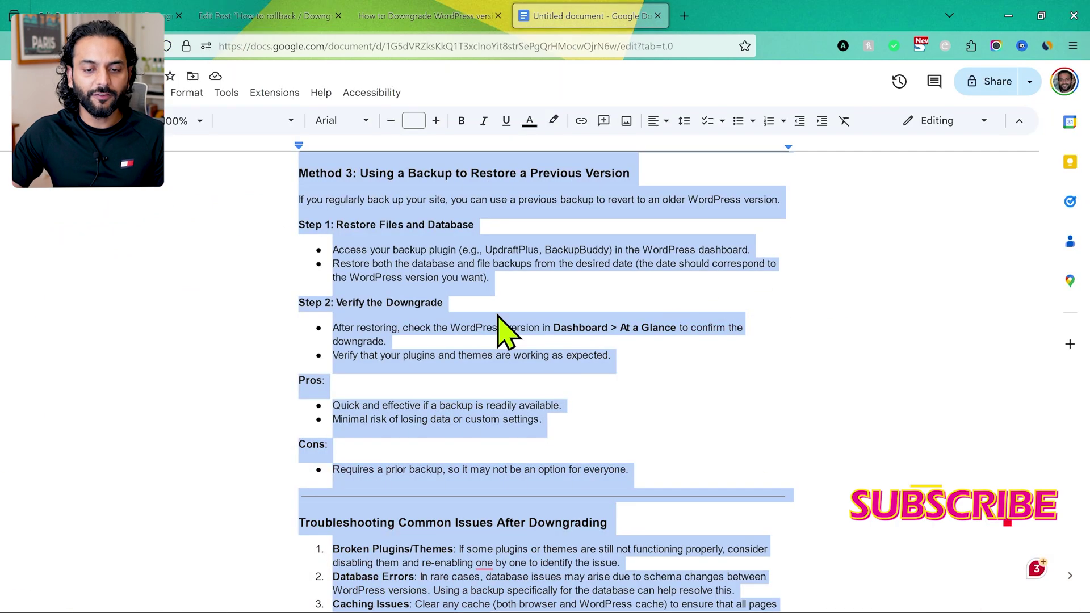
left_click(729, 293)
scroll(724, 278, "up", 10)
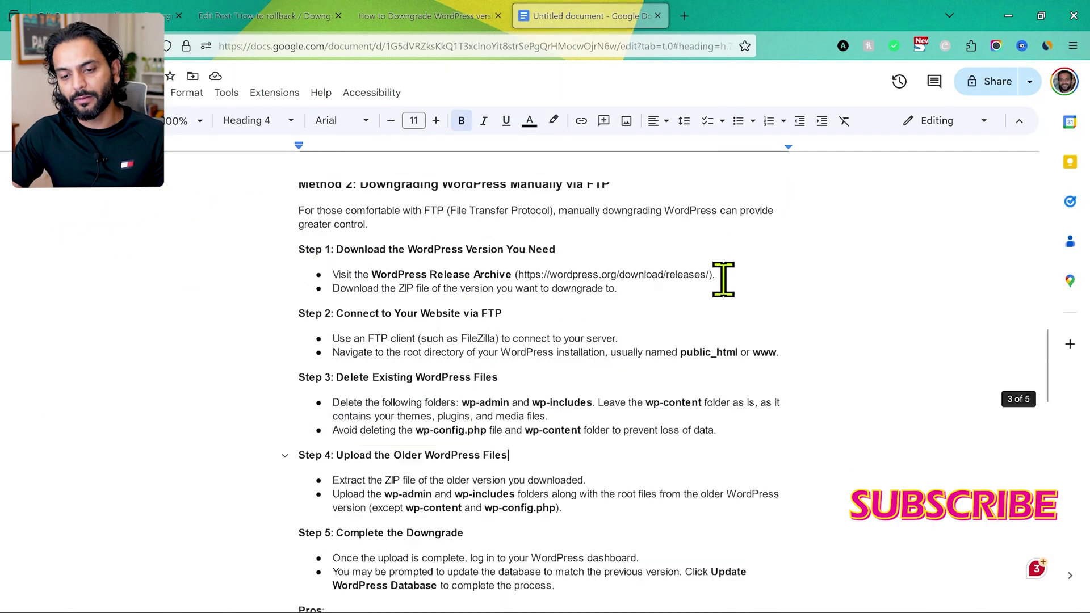
left_click(475, 314)
key("Return")
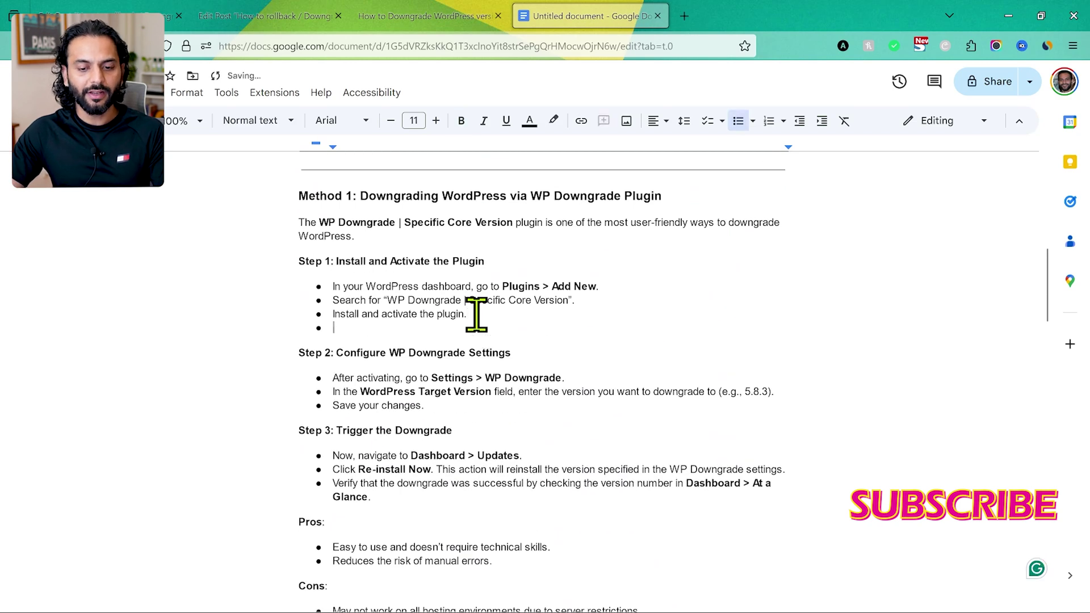
key("ctrl+v")
Replace the WordPress post's entire content with the full text copied from the Google Docs draft.
left_click(429, 16)
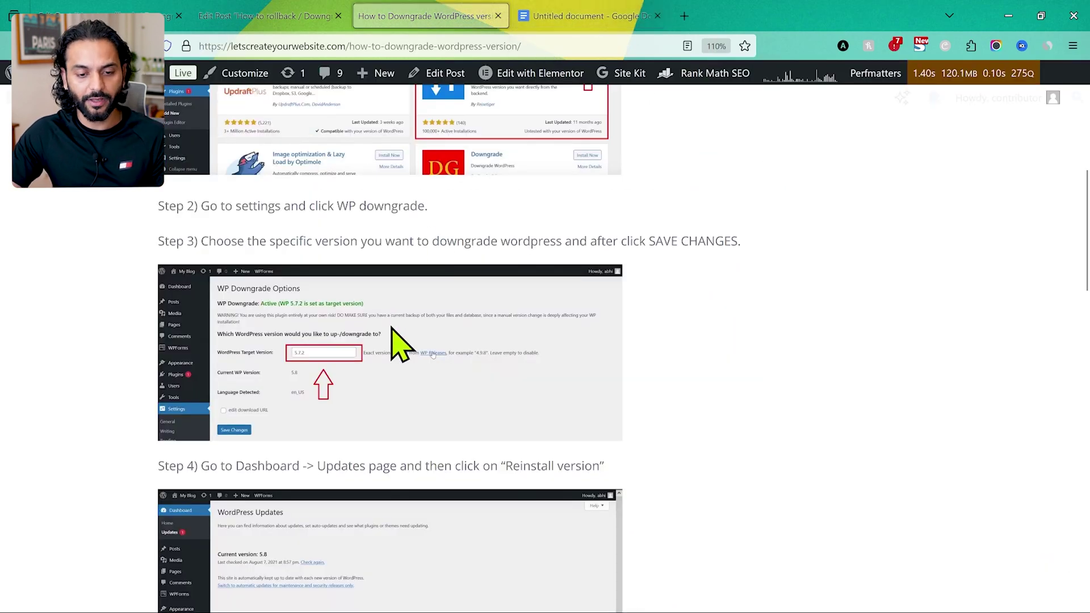
key("ctrl+Tab")
key("ctrl+a")
key("ctrl+shift+Tab")
key("ctrl+shift+Tab")
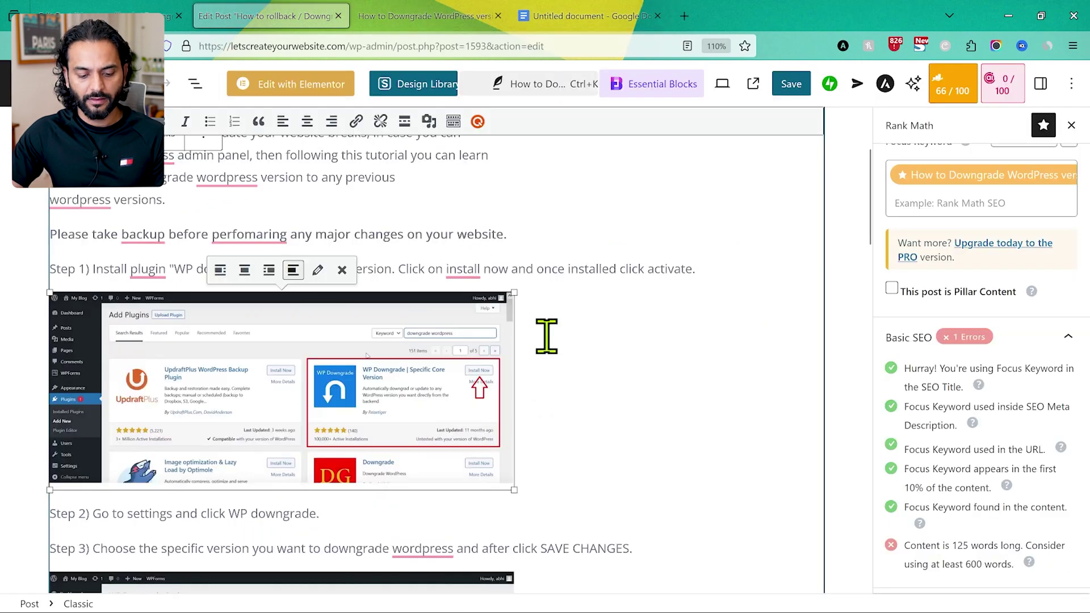
key("ctrl+a")
key("Delete")
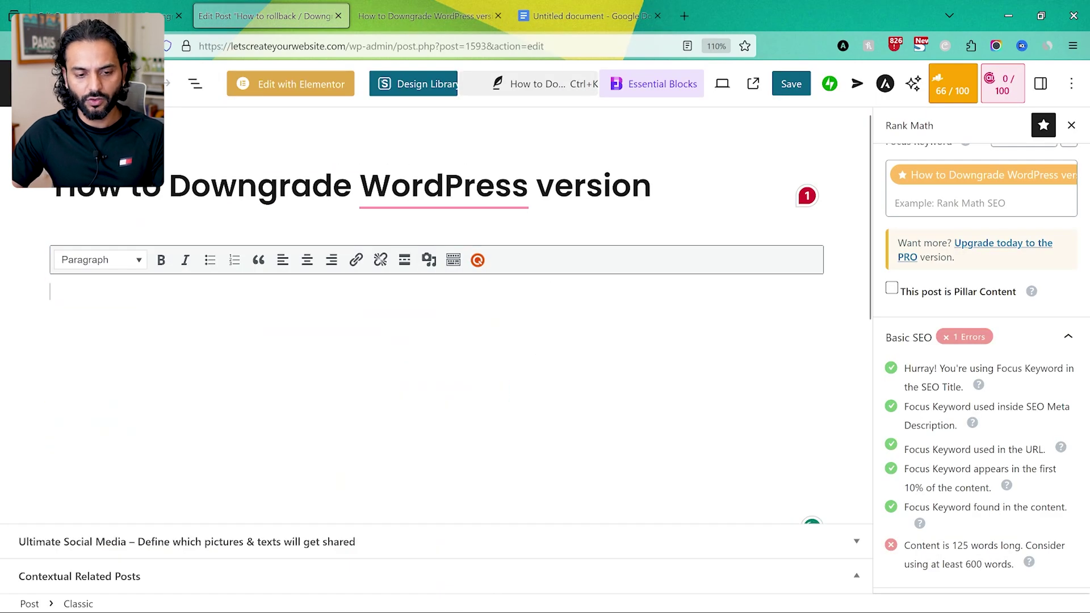
key("ctrl+v")
left_click(431, 382)
scroll(725, 387, "down", 1)
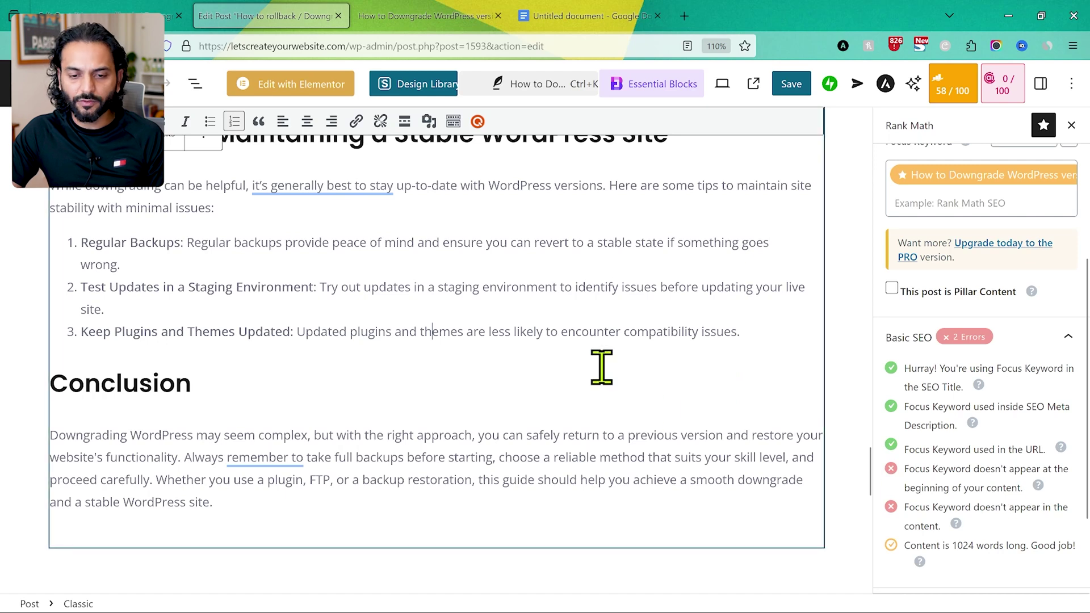
Insert "By following this post you will learn how to downgrade Wordpress version." before "This might be due to plugin compatibility issues" in the opening paragraph.
scroll(601, 367, "up", 20)
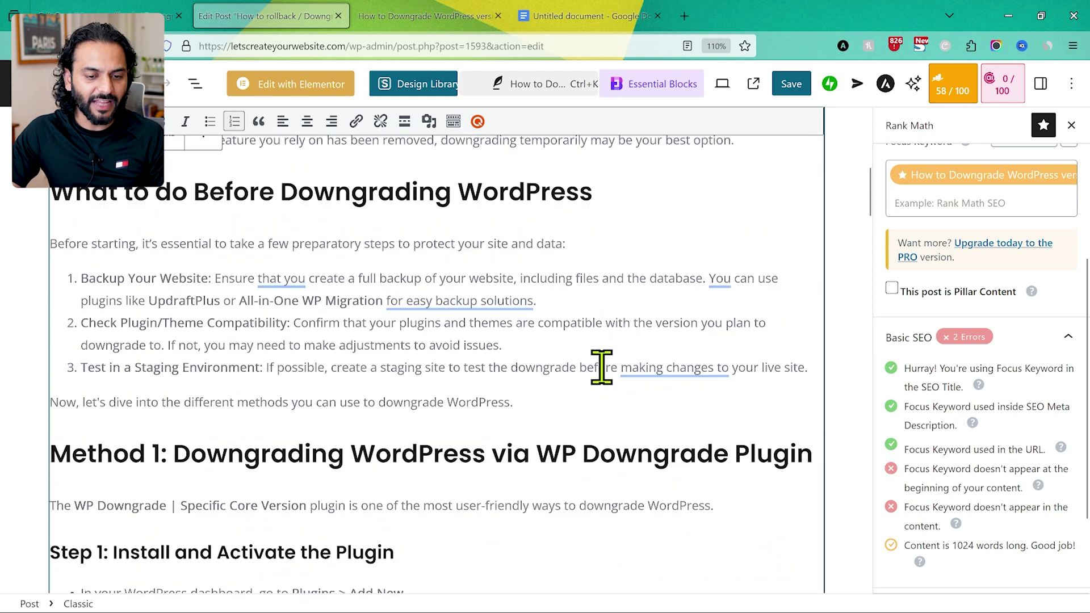
scroll(601, 366, "up", 10)
scroll(426, 372, "down", 1)
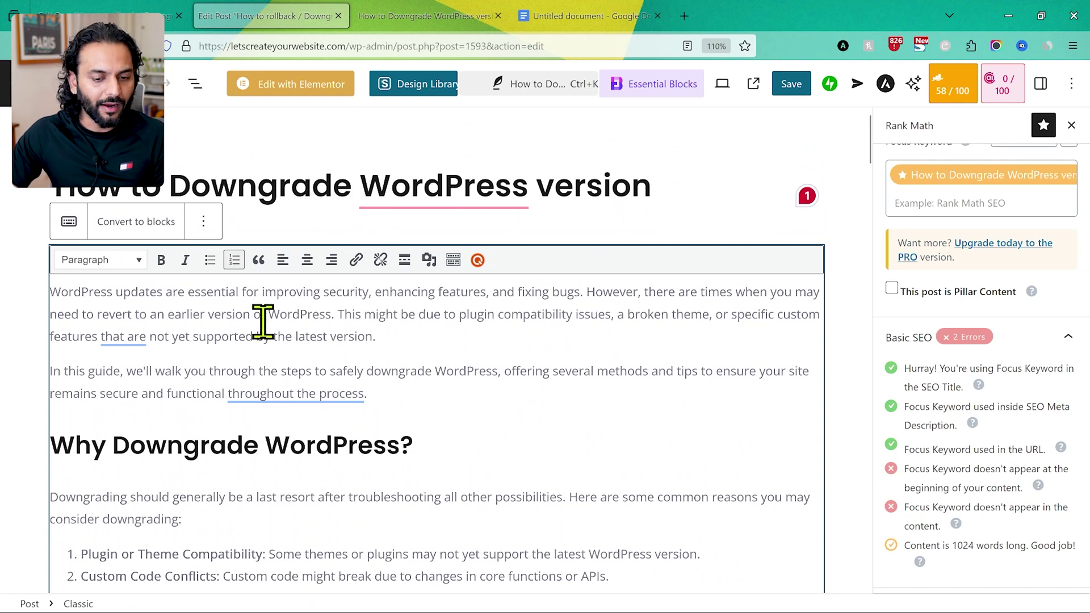
left_click(468, 374)
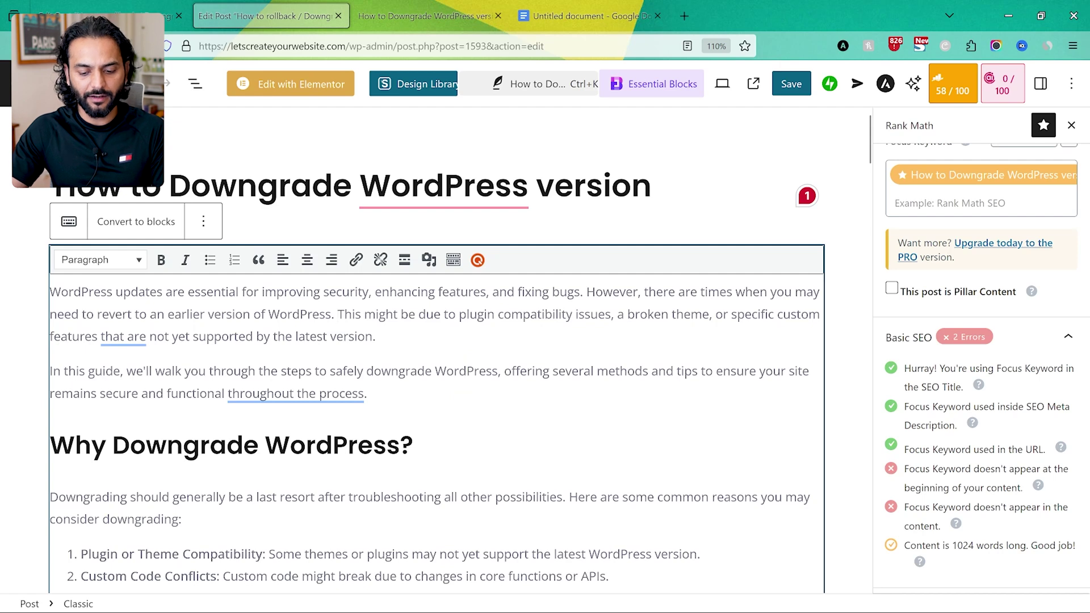
type("By following this post you will learn how to downgrade Wordpress version.This")
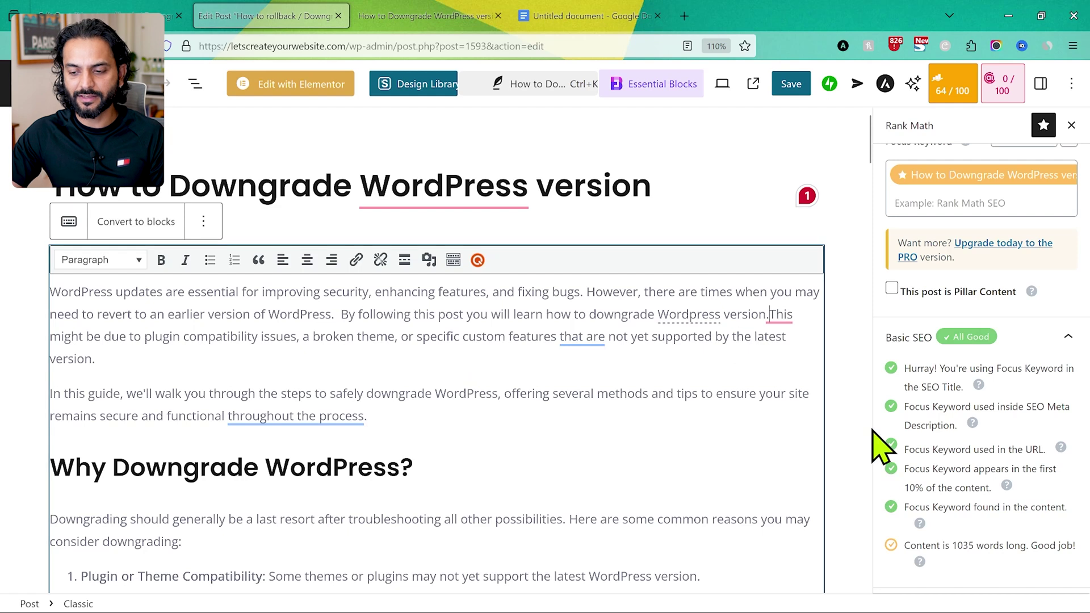
Review the Basic SEO checks for keyword placement and content length, and expand the Additional checks to examine their remaining errors.
left_click_drag(904, 468, 978, 462)
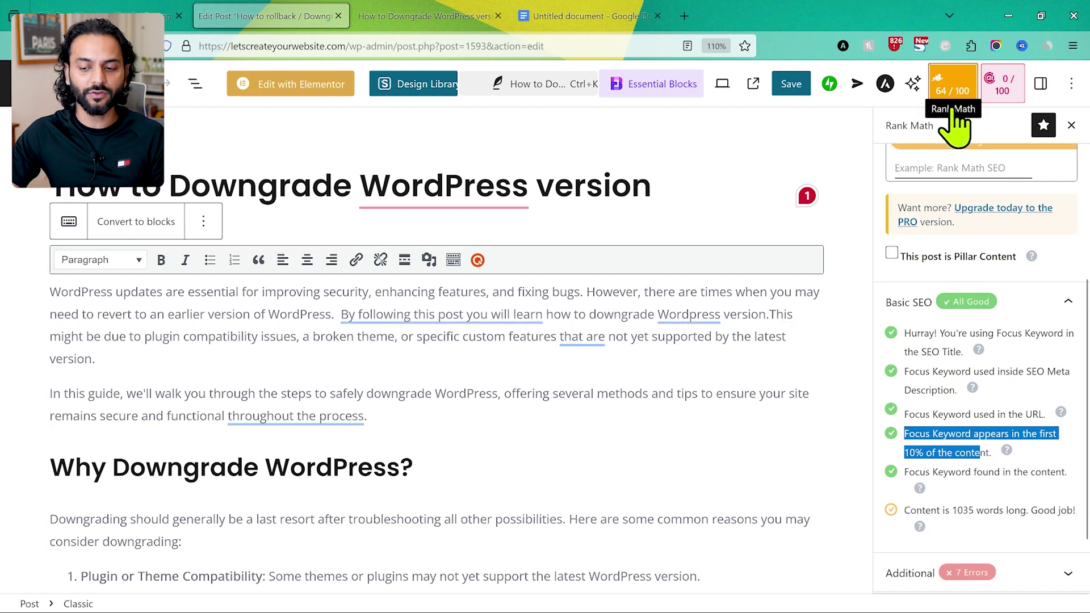
scroll(906, 454, "down", 1)
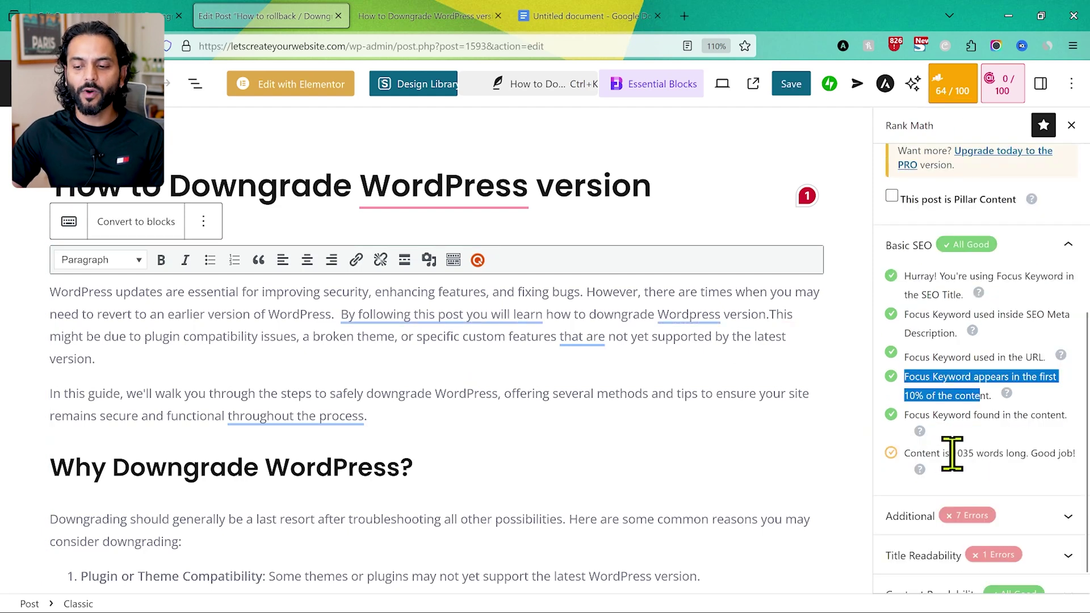
left_click(761, 462)
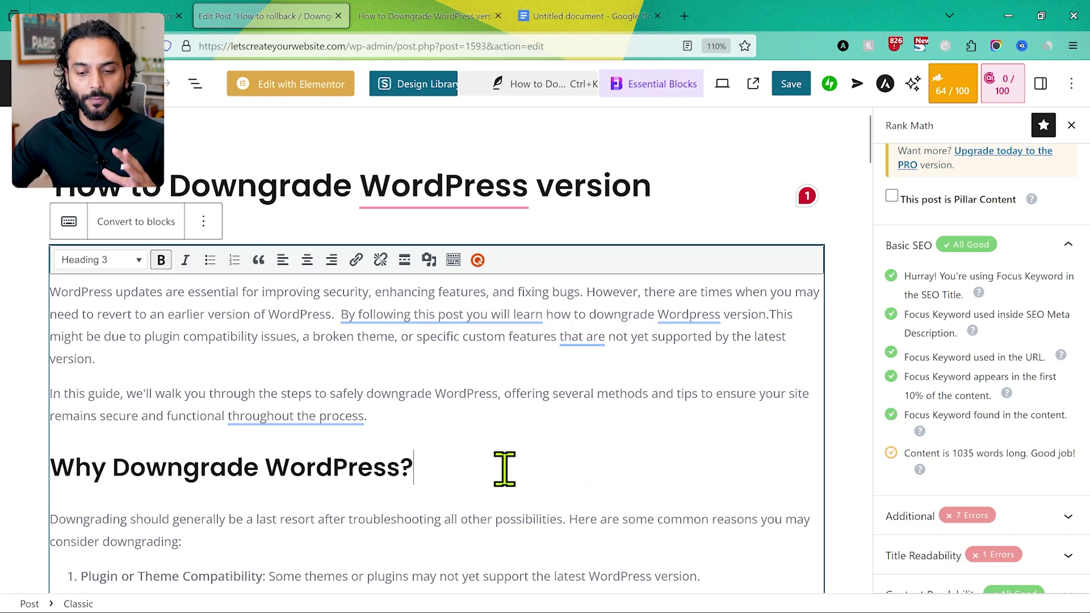
scroll(504, 469, "down", 2)
scroll(998, 414, "down", 1)
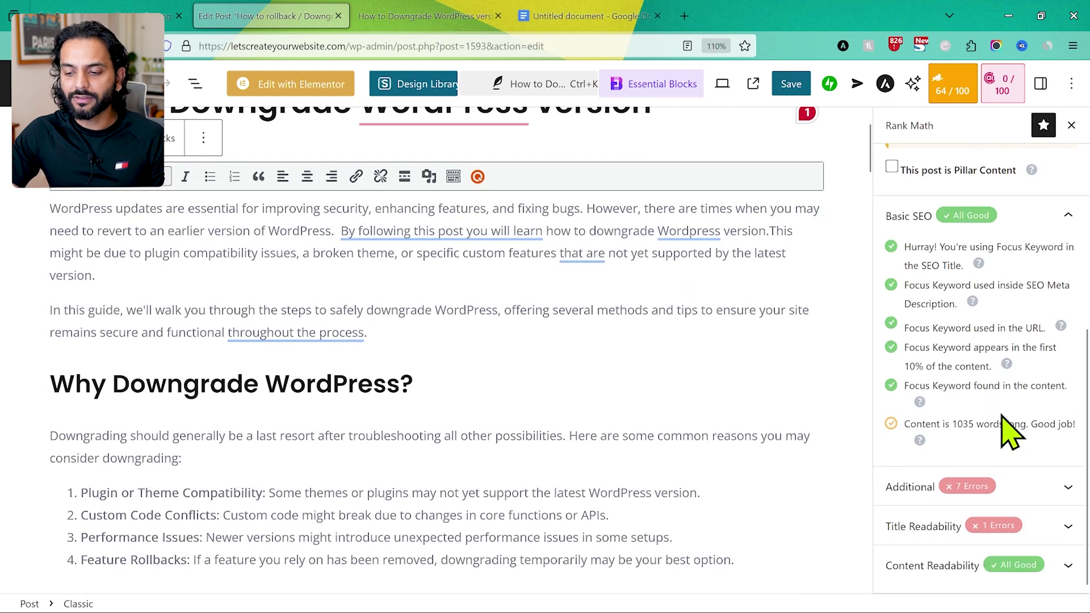
left_click(1063, 487)
scroll(1002, 372, "down", 5)
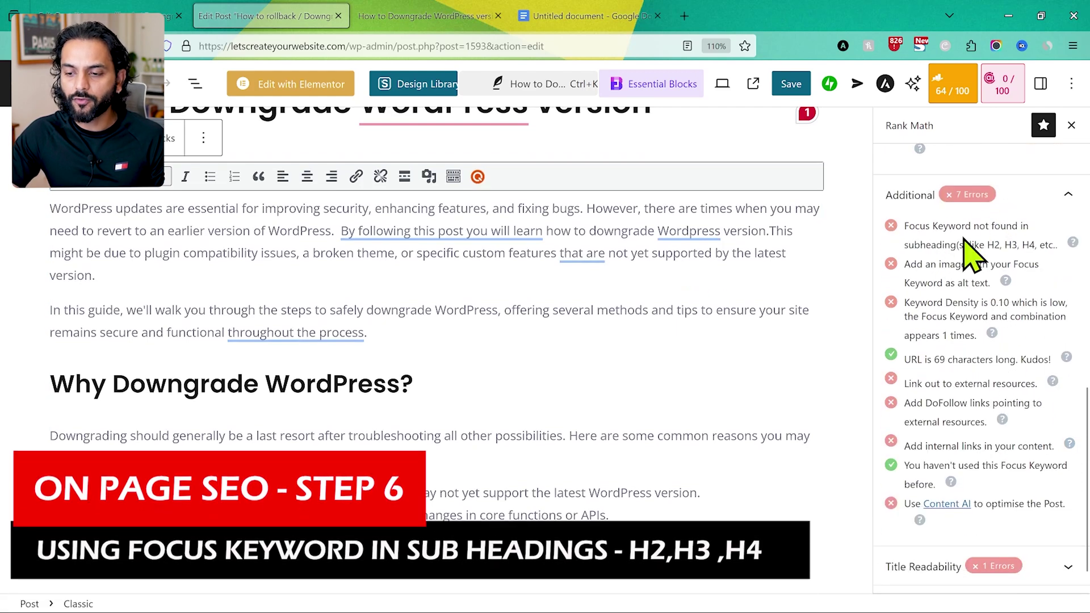
Replace "Downgrading WordPress" in the Method 1 subheading with the focus keyword "how to downgrade wordpress version".
scroll(341, 366, "up", 2)
scroll(340, 366, "down", 3)
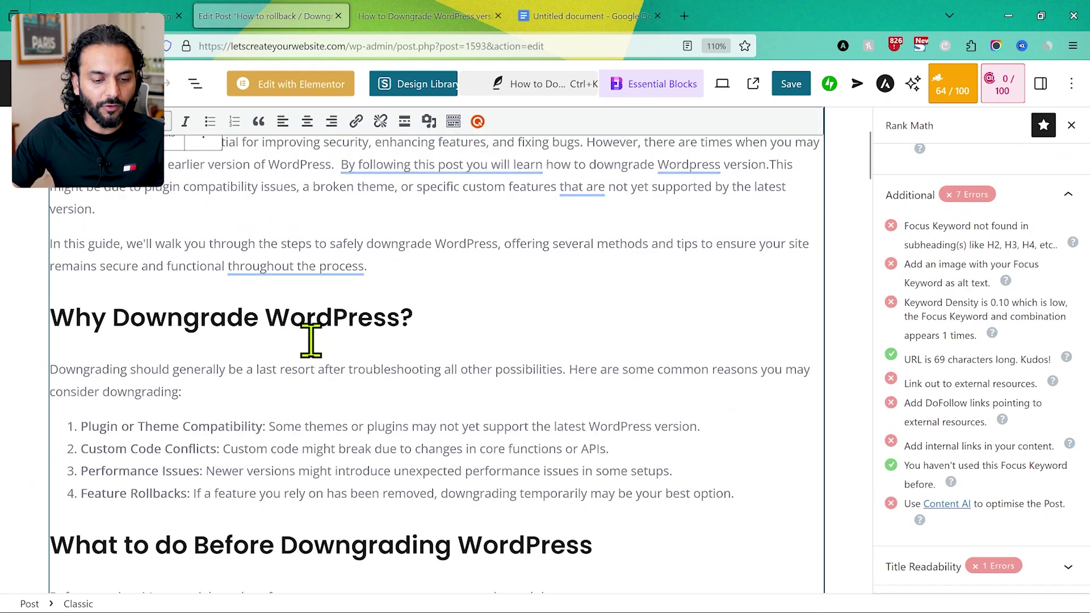
scroll(311, 340, "down", 3)
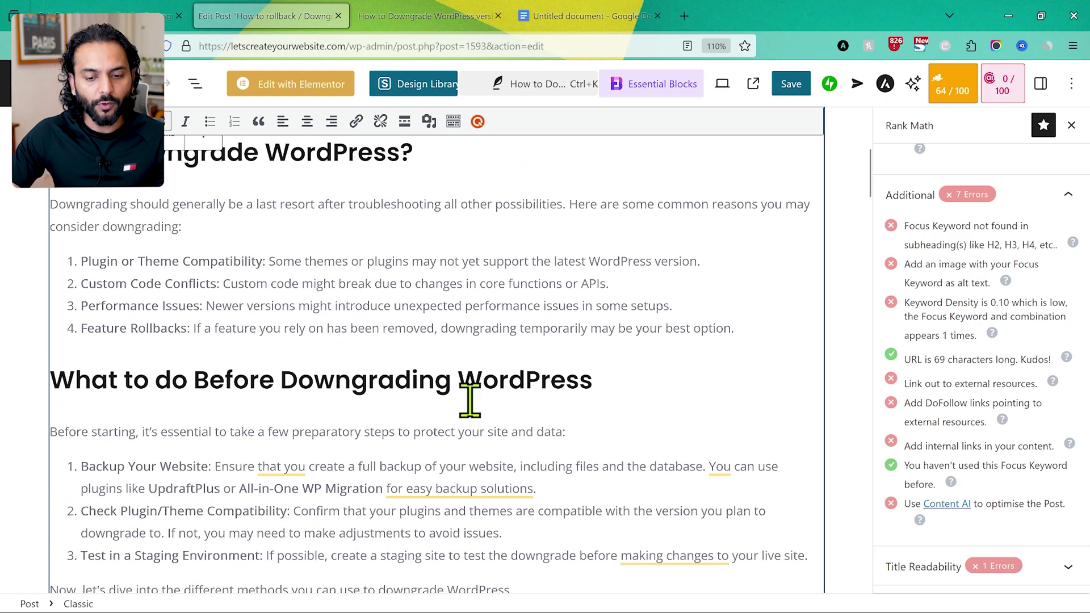
scroll(470, 402, "down", 10)
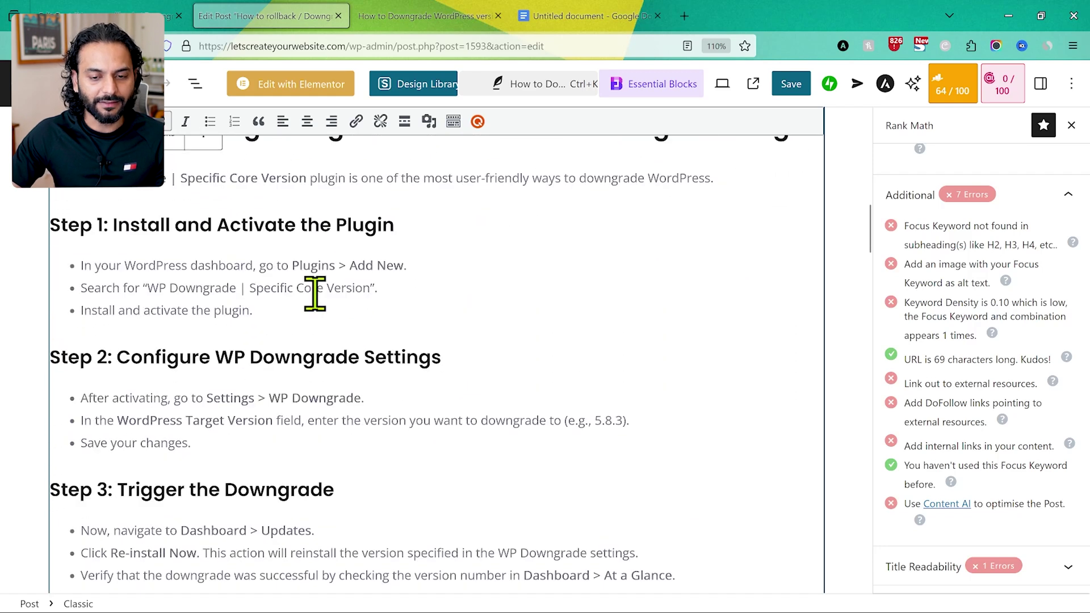
scroll(314, 293, "up", 8)
scroll(315, 292, "up", 2)
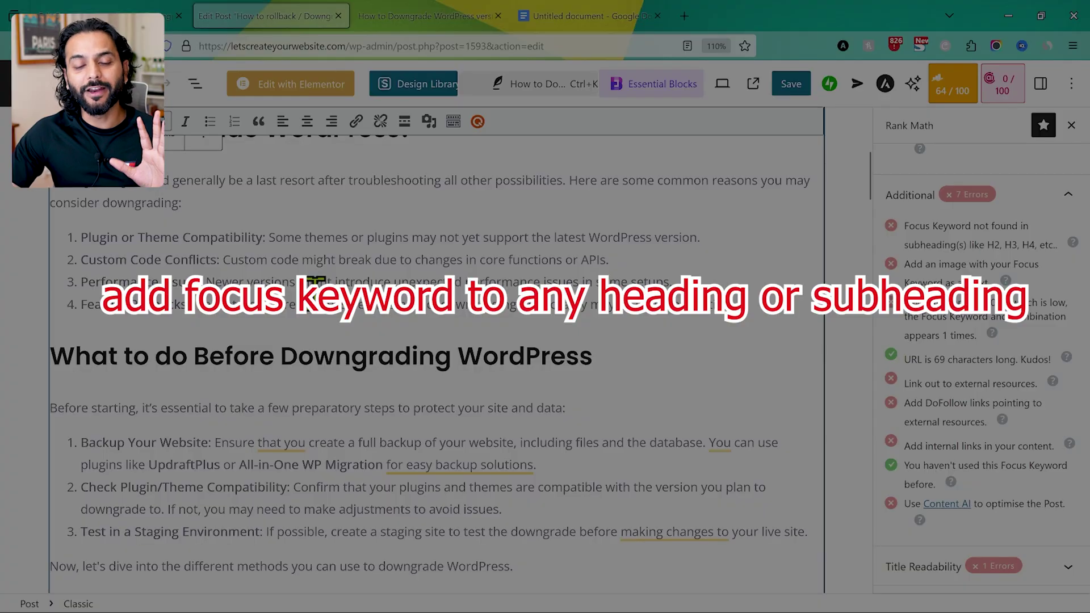
scroll(315, 282, "down", 3)
scroll(316, 282, "down", 5)
left_click_drag(174, 319, 485, 319)
scroll(431, 355, "down", 2)
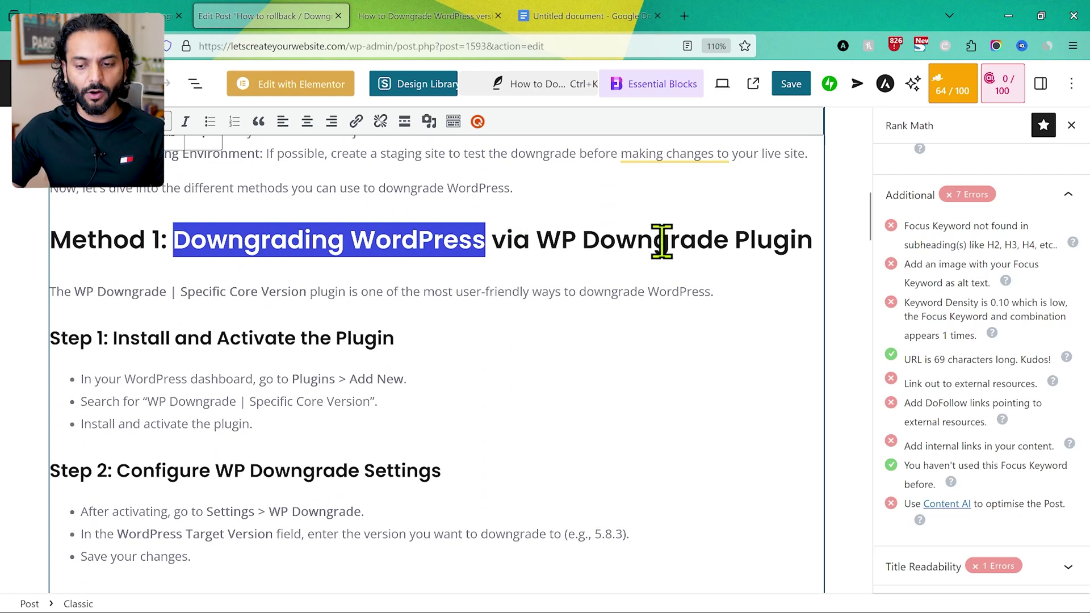
type("how to downgrade wordpress version")
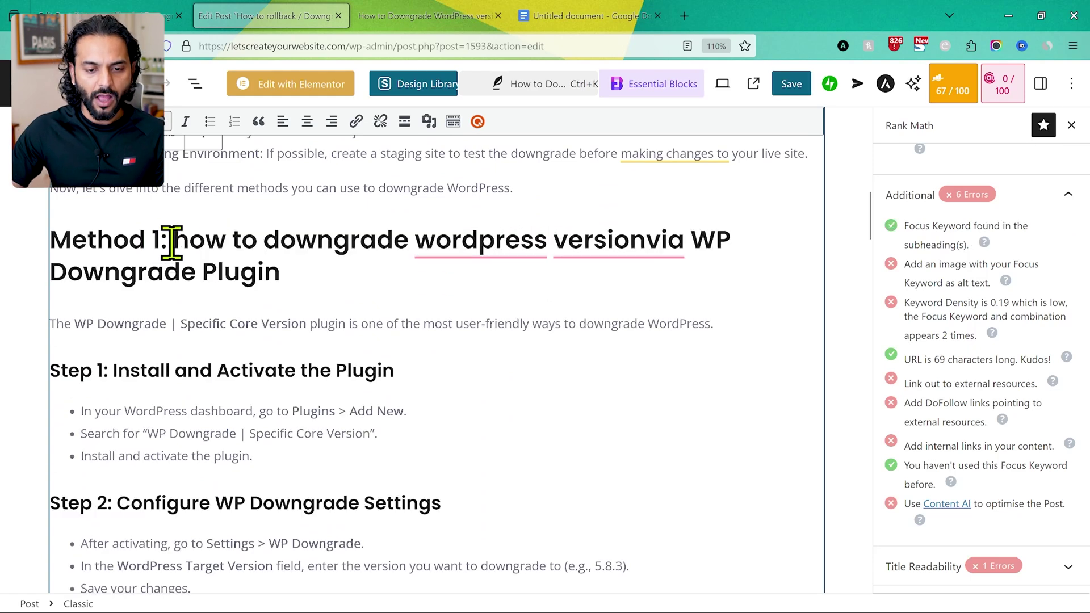
Separate "version" and "via" with a space in the Method 1 subheading and capitalize "How".
mouse_move(564, 243)
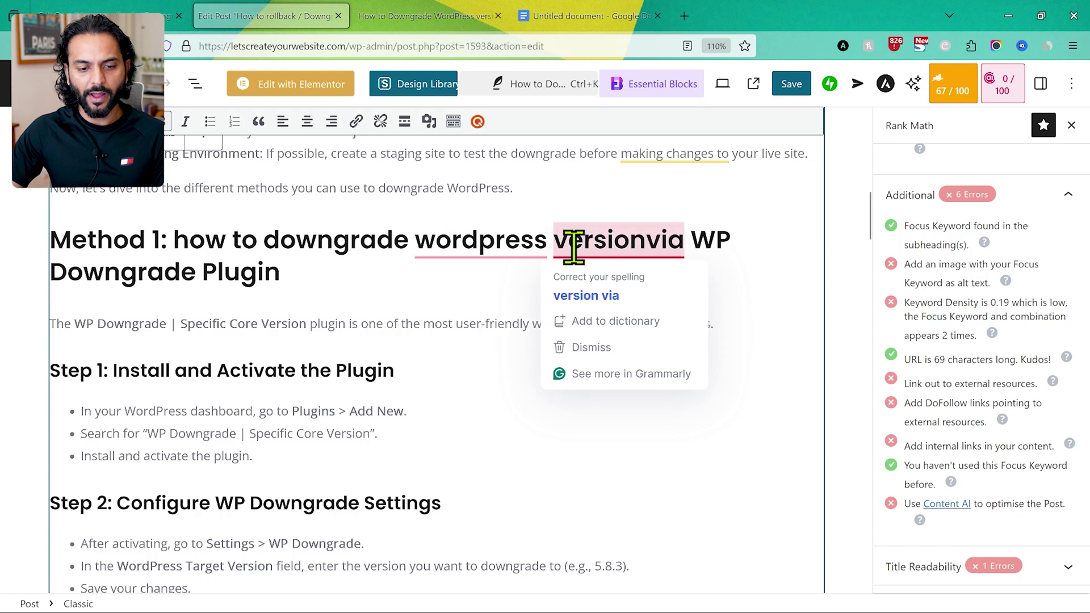
left_click(588, 298)
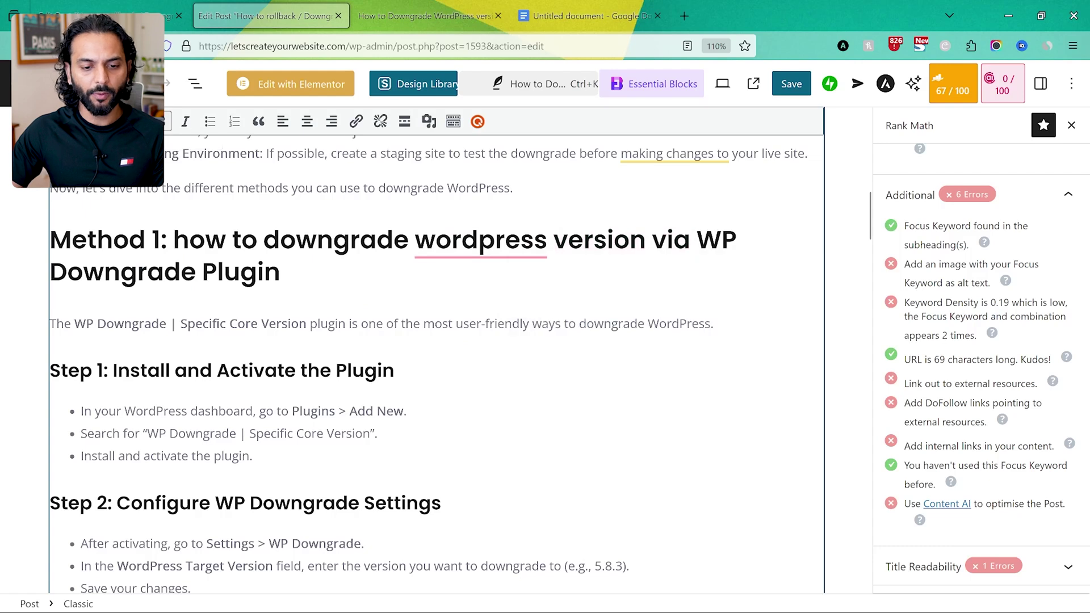
left_click(189, 241)
key("BackSpace")
type("H")
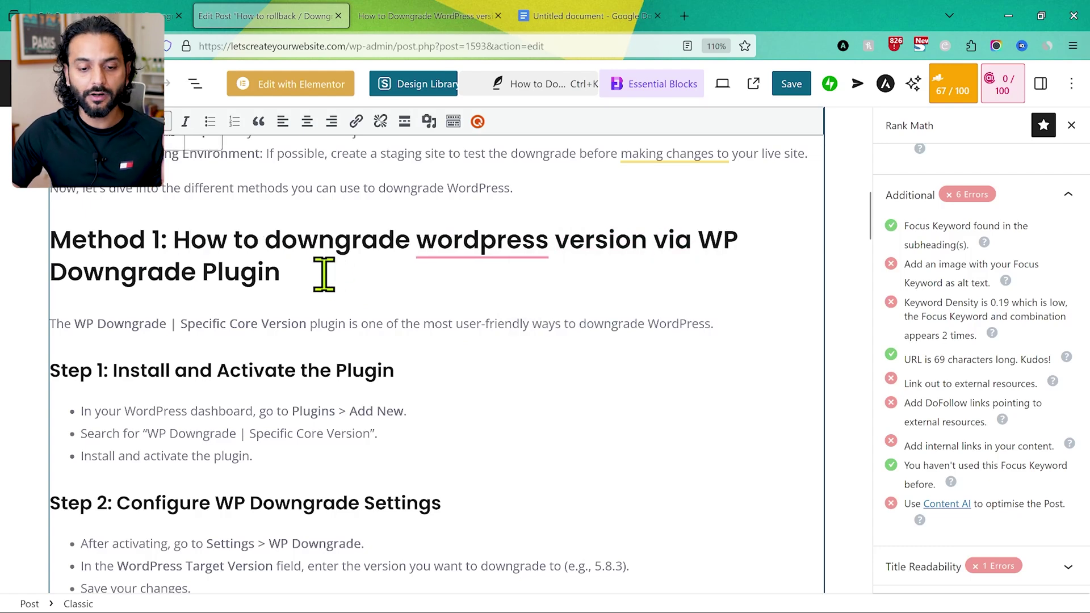
Replace "Downgrading WordPress" in the Method 2 subheading with "How to downgrade wordpress" copied from the Method 1 subheading.
left_click_drag(552, 239, 178, 234)
key("ctrl+c")
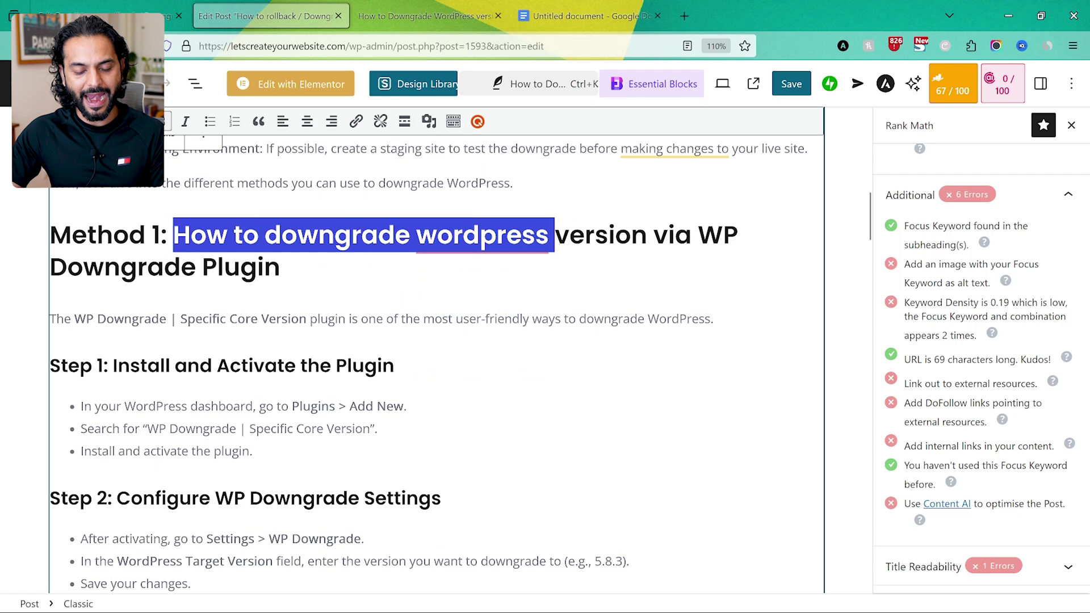
scroll(471, 373, "down", 3)
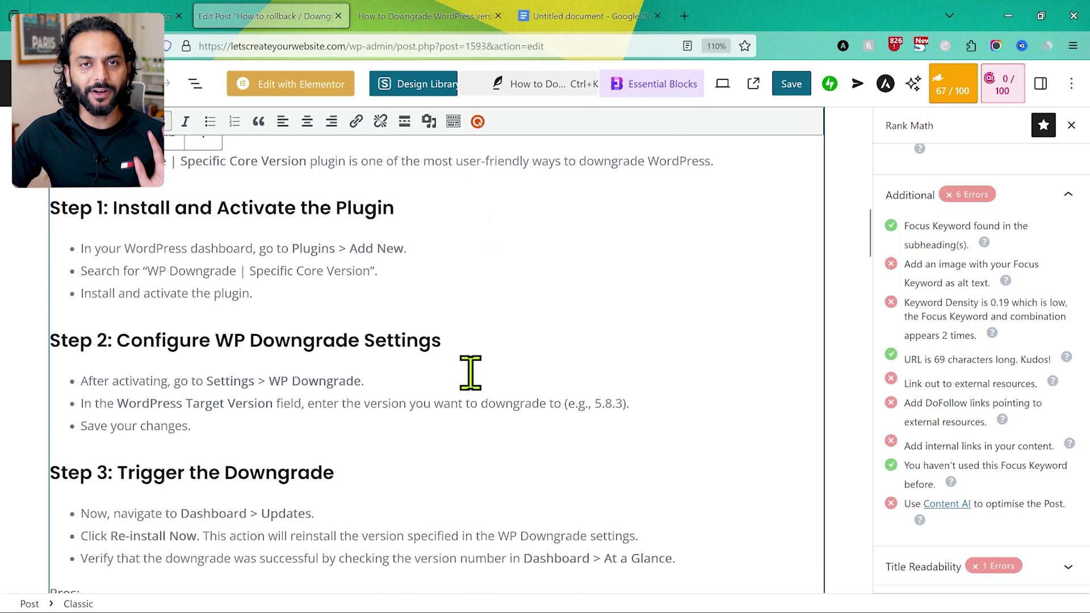
scroll(471, 373, "down", 6)
scroll(471, 373, "down", 1)
left_click_drag(181, 382, 476, 396)
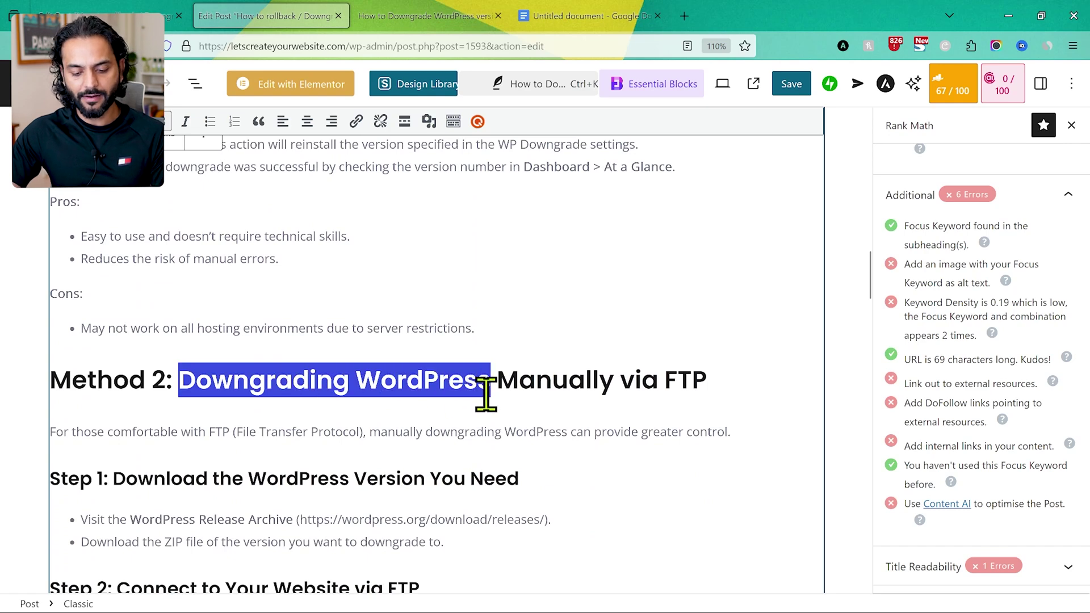
key("ctrl+v")
scroll(564, 401, "down", 1)
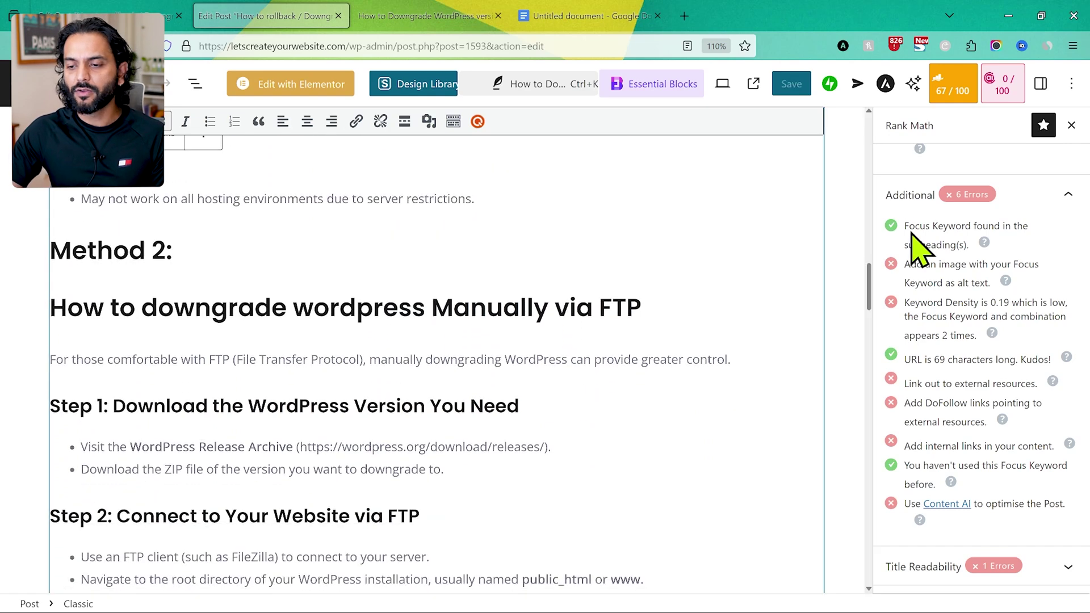
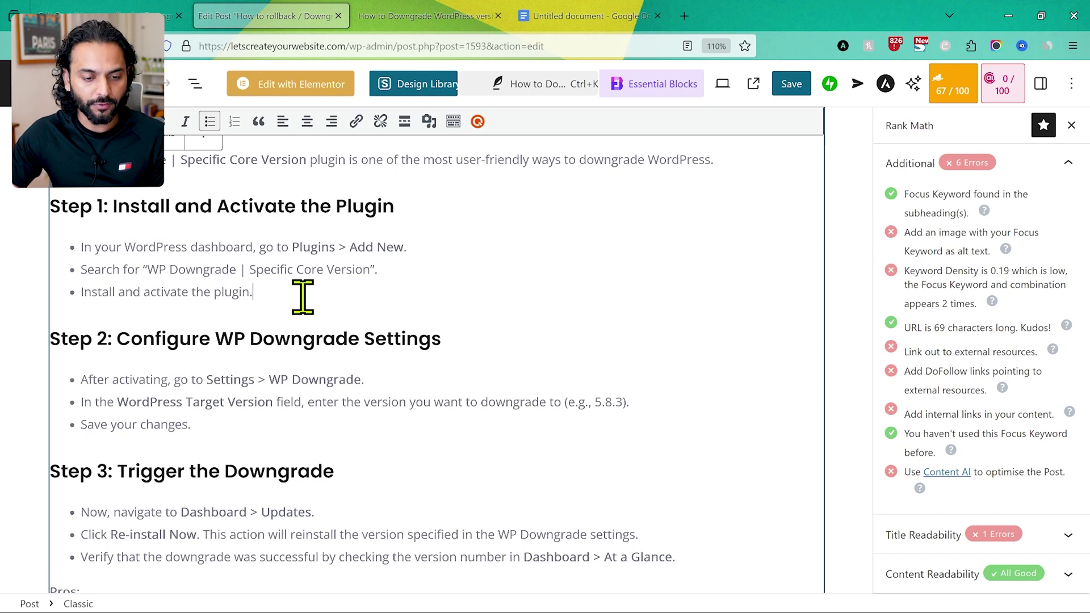
Insert the Add Plugins screenshot of WP Downgrade after "Install and activate the plugin." under Step 1 of Method 1.
key("Return")
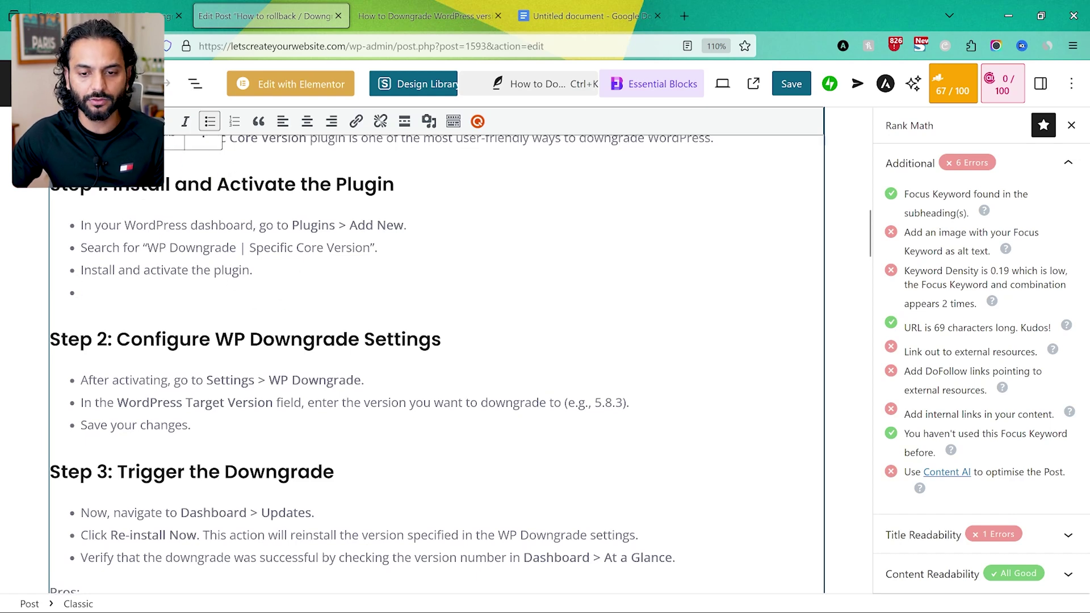
key("BackSpace")
left_click(429, 121)
scroll(660, 463, "down", 5)
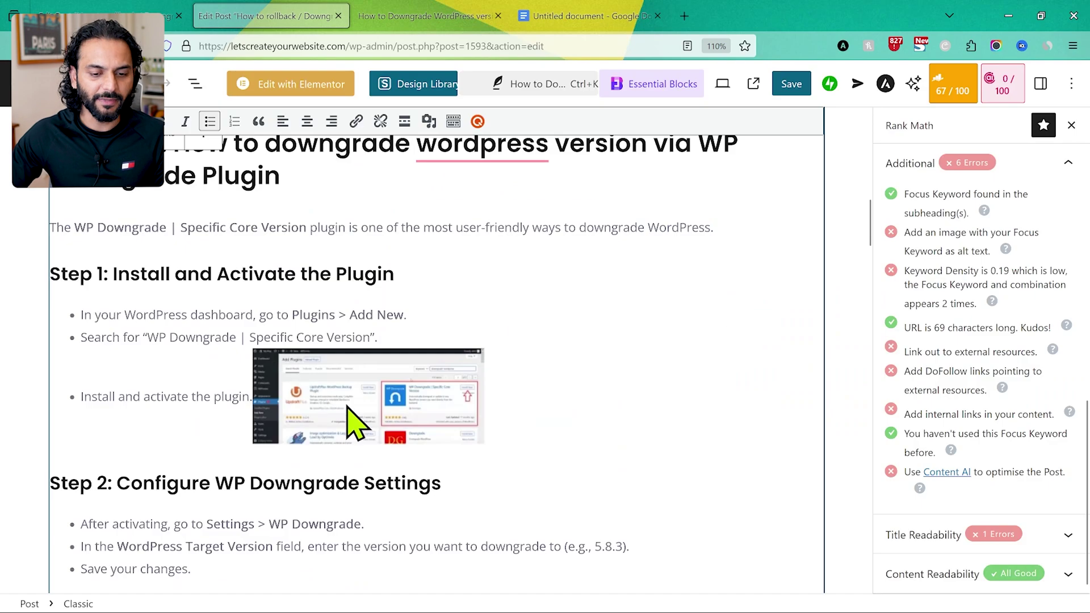
Set the inserted screenshot's alternative text to "learn How to downgrade wordpress without breaking your site - step by step guide".
left_click(215, 393)
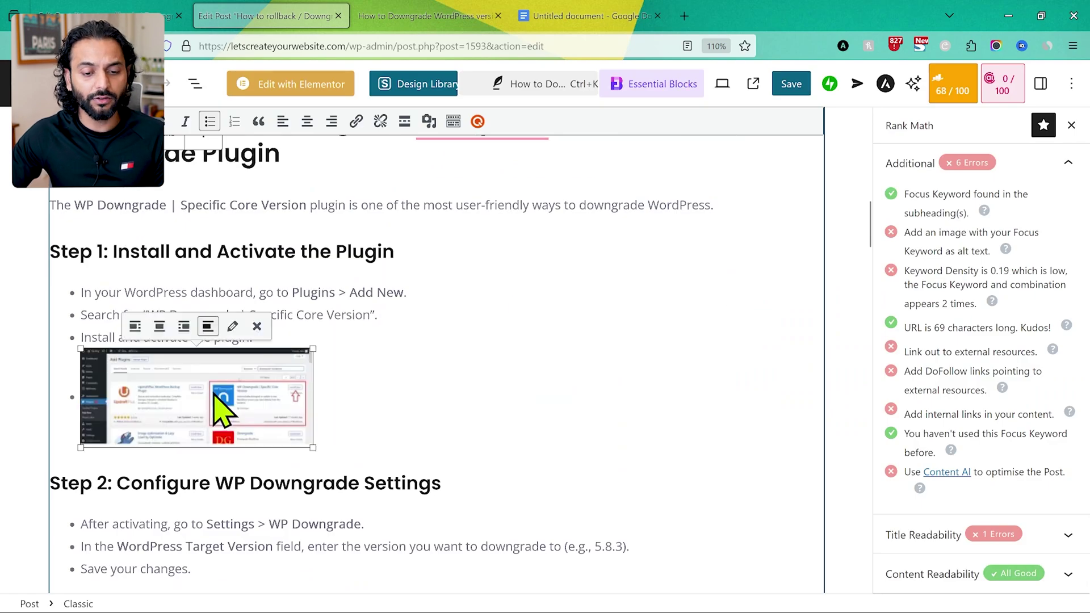
left_click(232, 326)
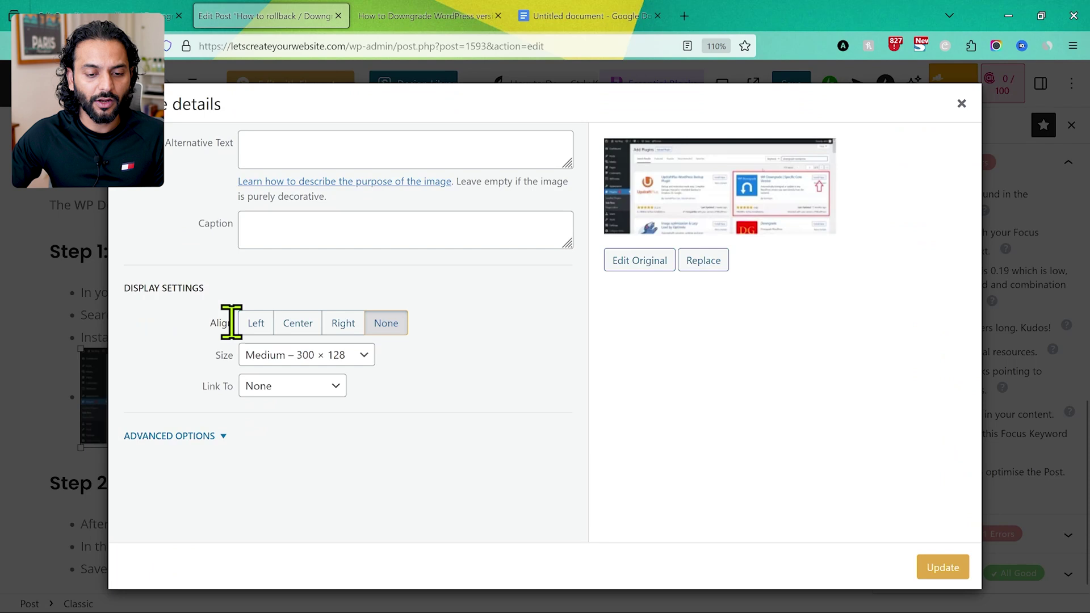
left_click(330, 152)
type("How to downgrade wordpress")
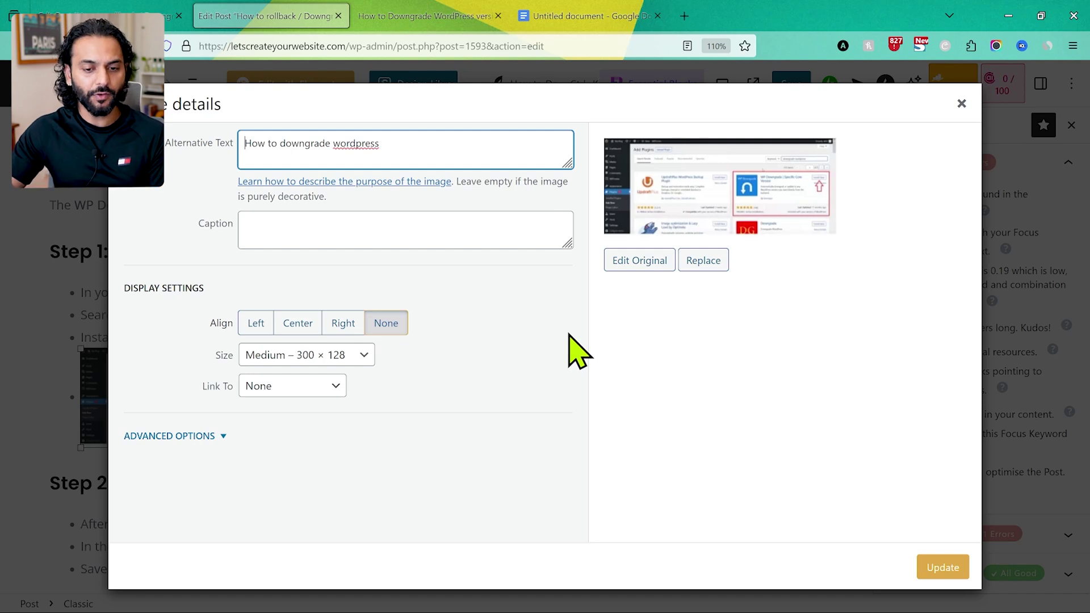
type("learn")
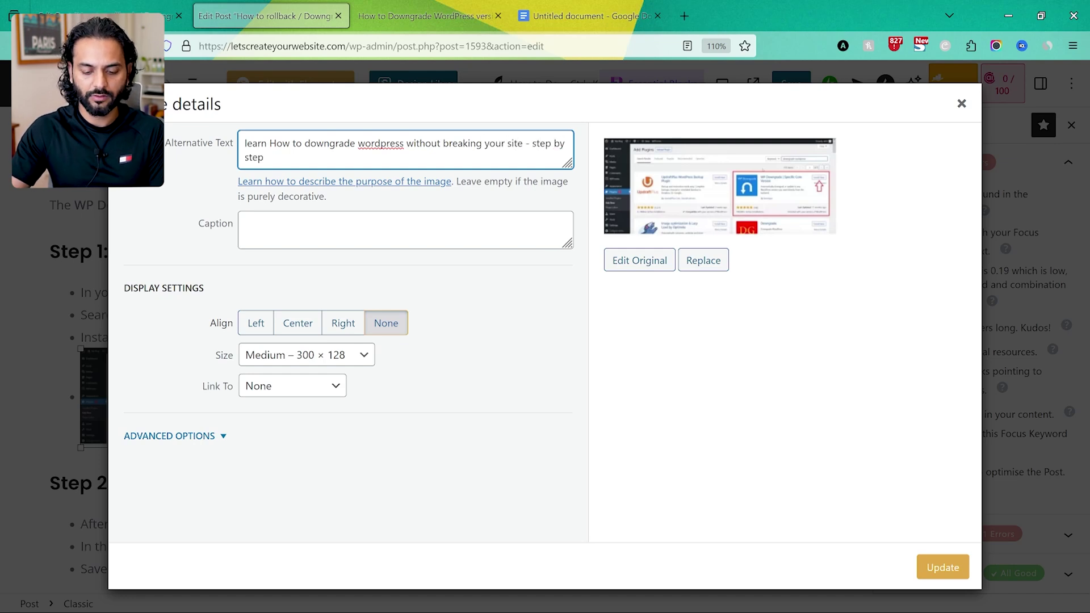
left_click(942, 567)
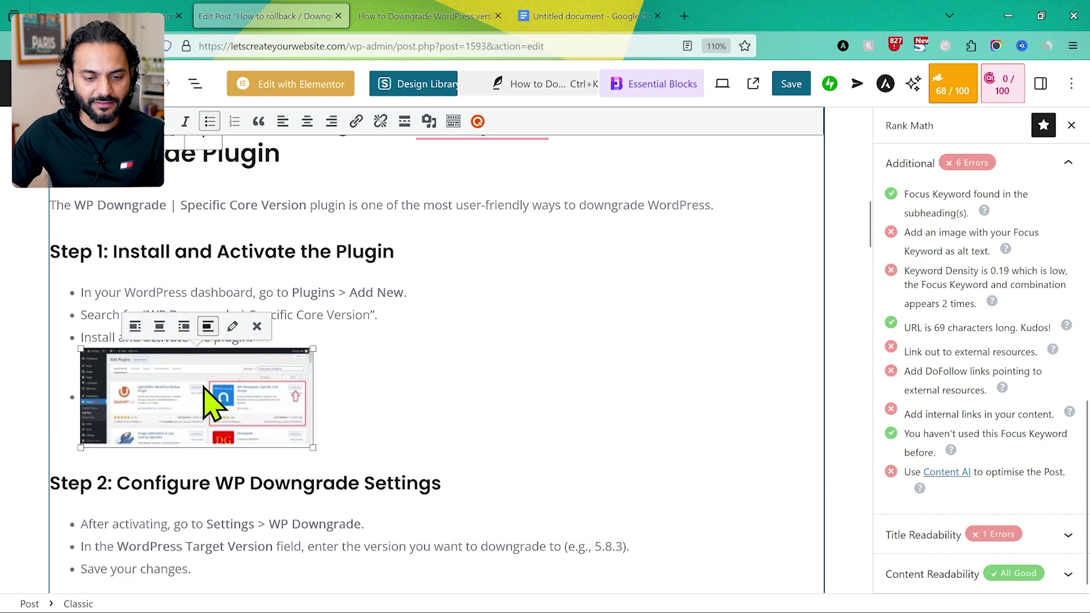
Add "version" after "wordpress" in the screenshot's alternative text and update the image details.
left_click(232, 326)
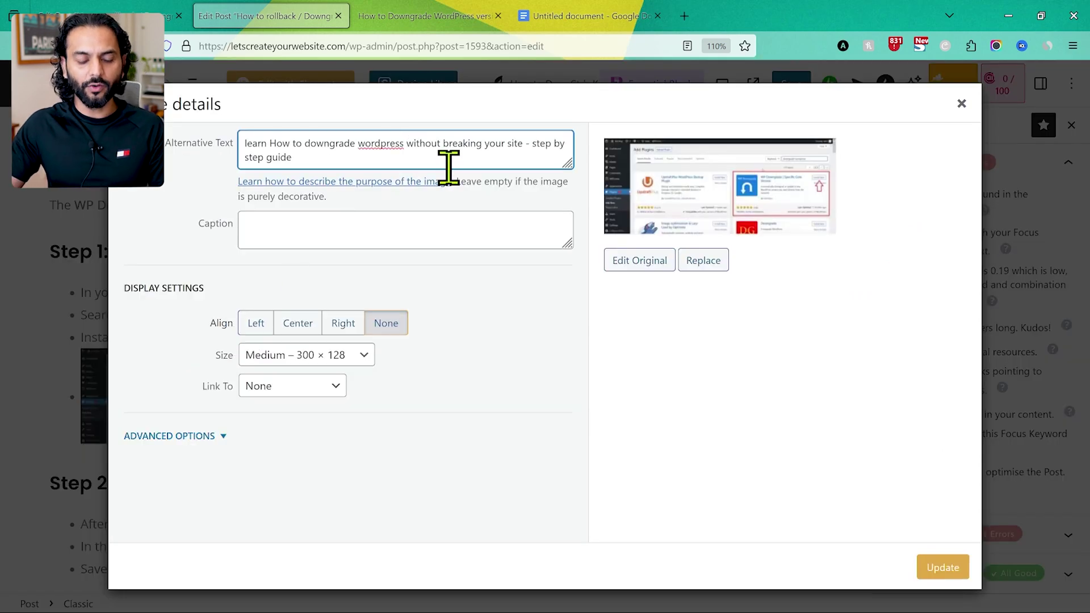
type("version")
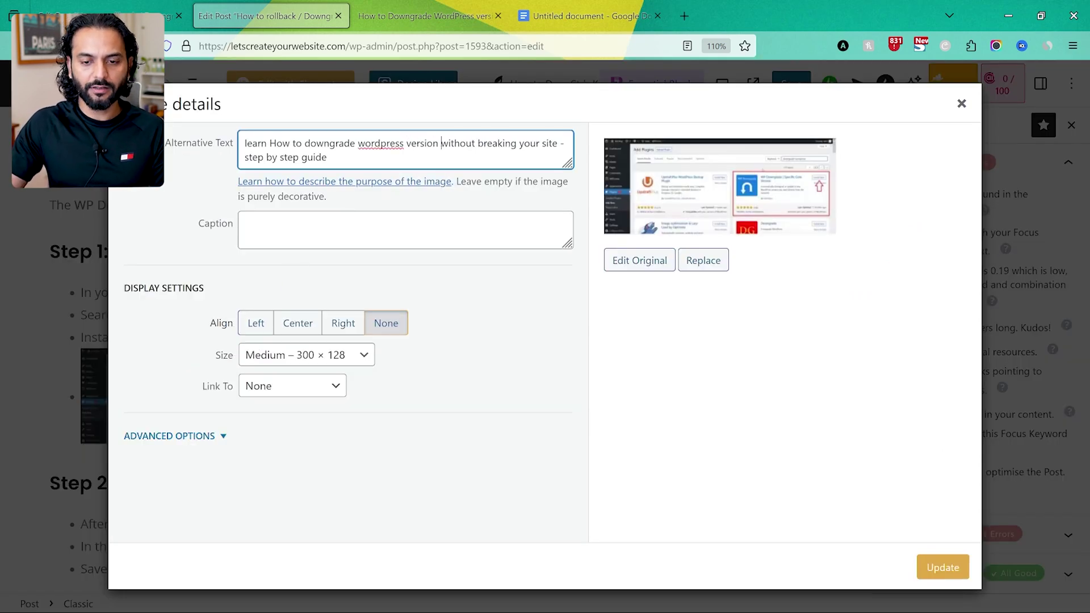
left_click(943, 567)
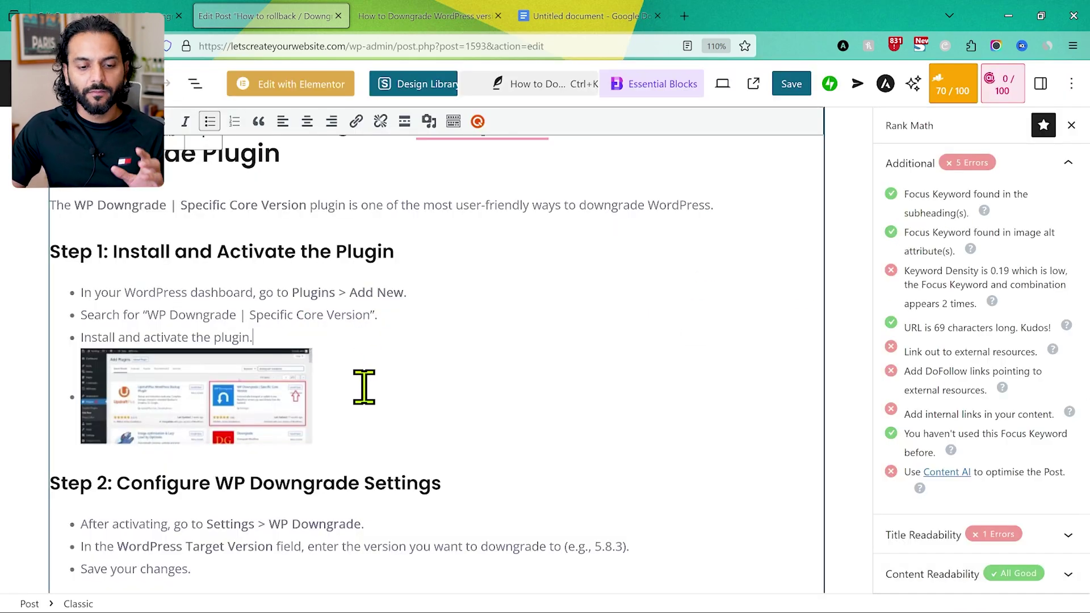
Reword the Method 3 subheading to "How to downgrade wordpress version Using a Backup", reusing the keyword phrase from the Method 1 subheading.
scroll(363, 386, "down", 2)
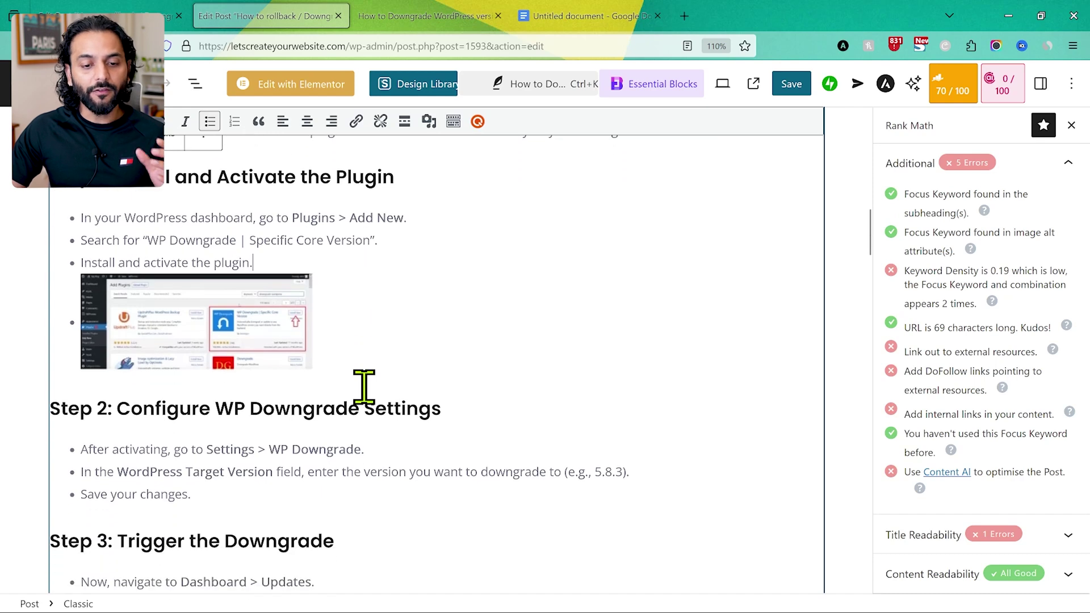
scroll(364, 386, "down", 1)
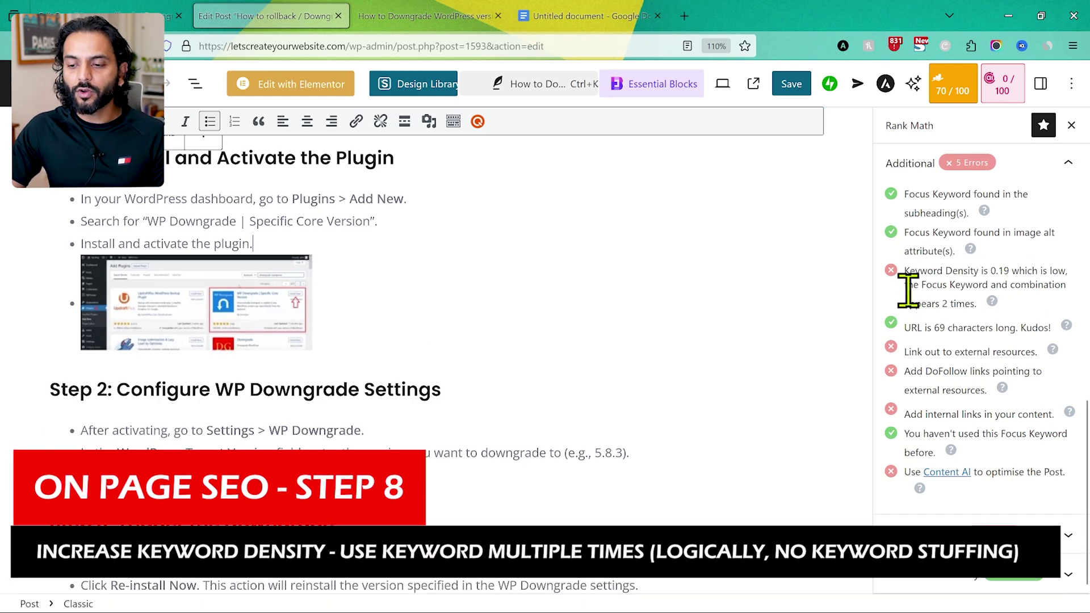
scroll(179, 188, "up", 3)
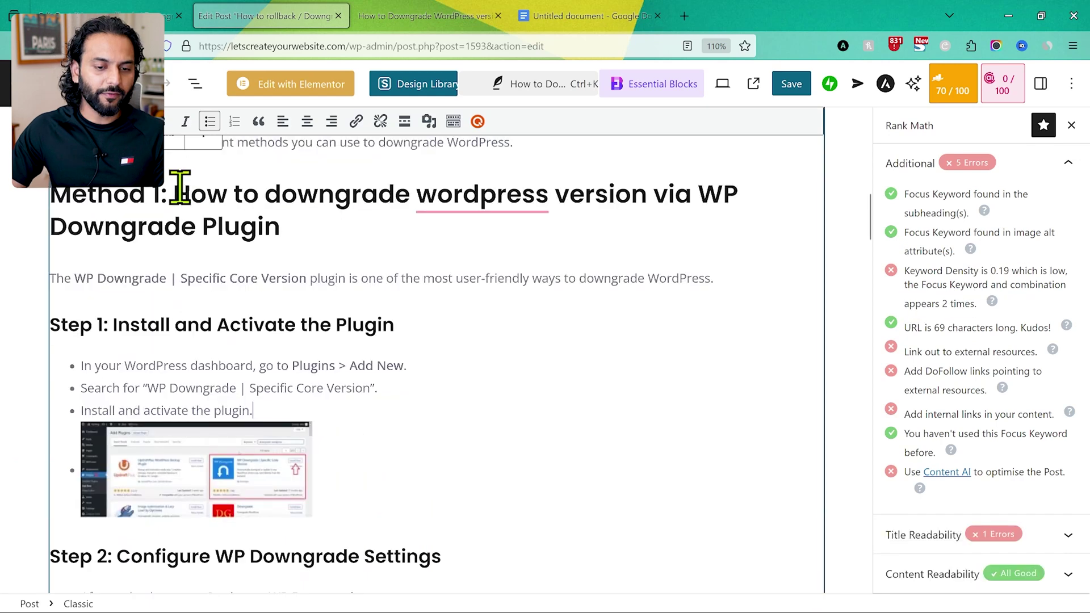
left_click_drag(176, 193, 398, 192)
scroll(560, 413, "down", 4)
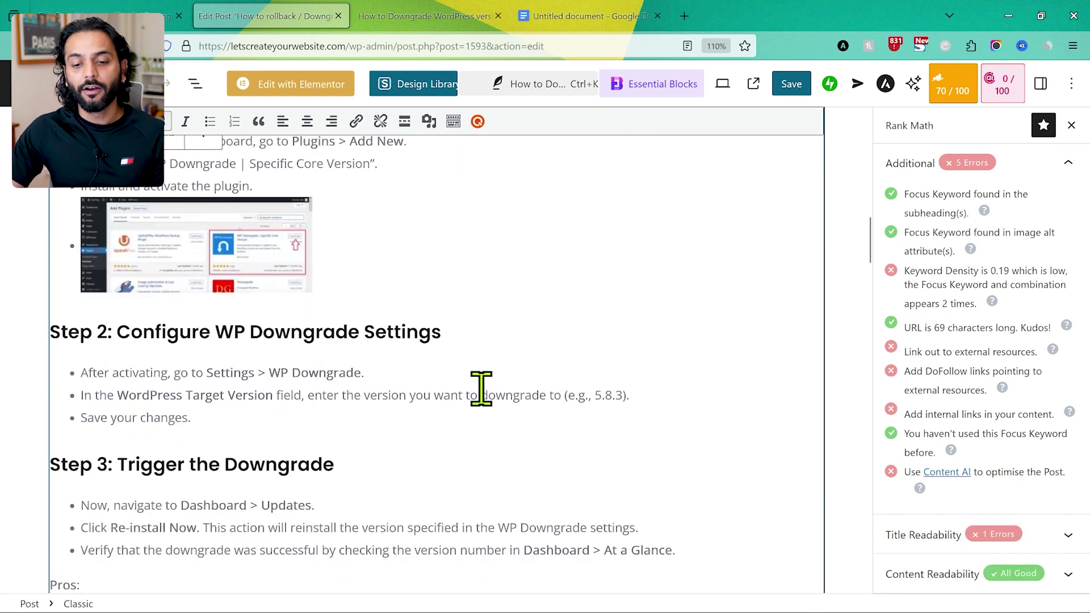
scroll(481, 389, "down", 2)
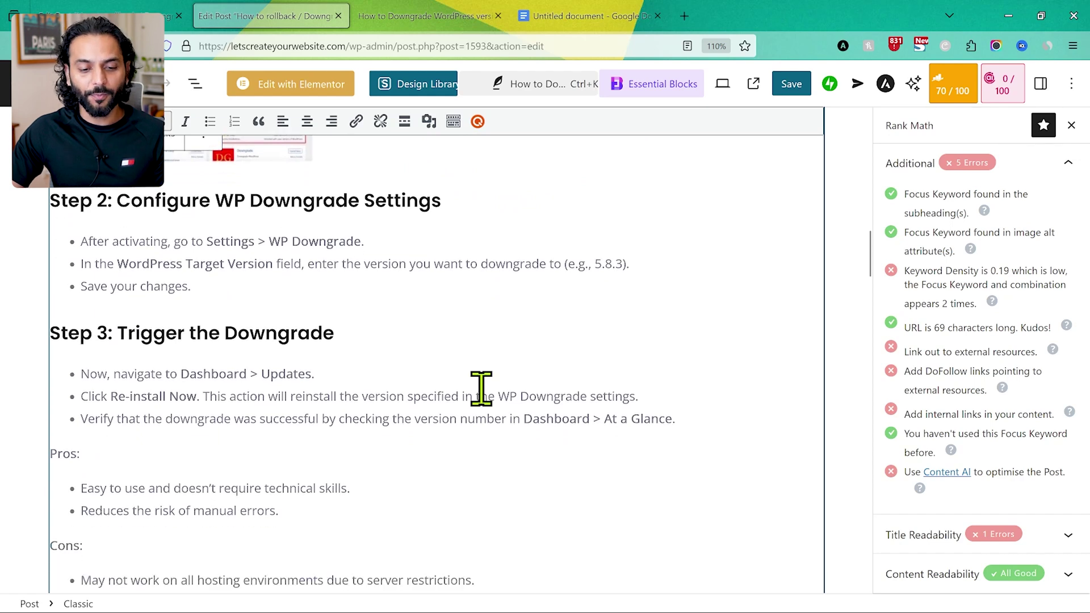
scroll(482, 389, "down", 3)
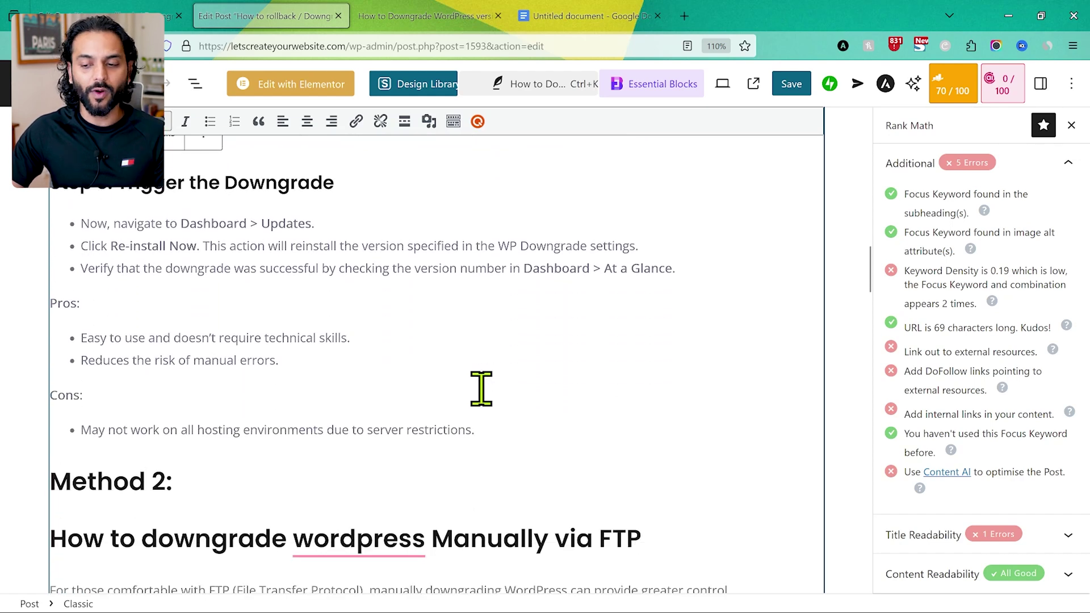
scroll(482, 389, "down", 1)
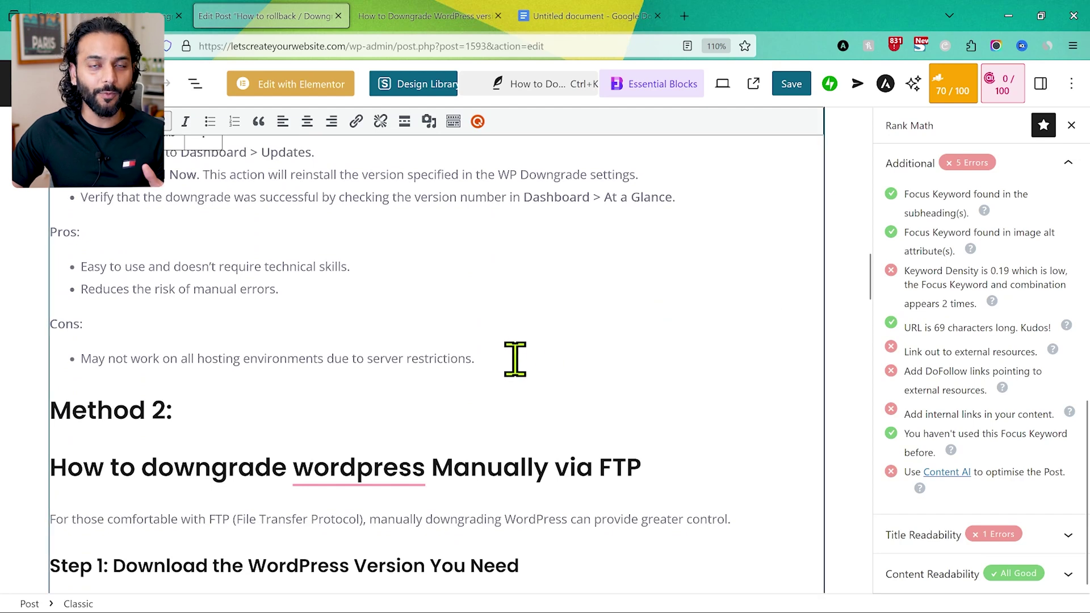
scroll(515, 359, "down", 4)
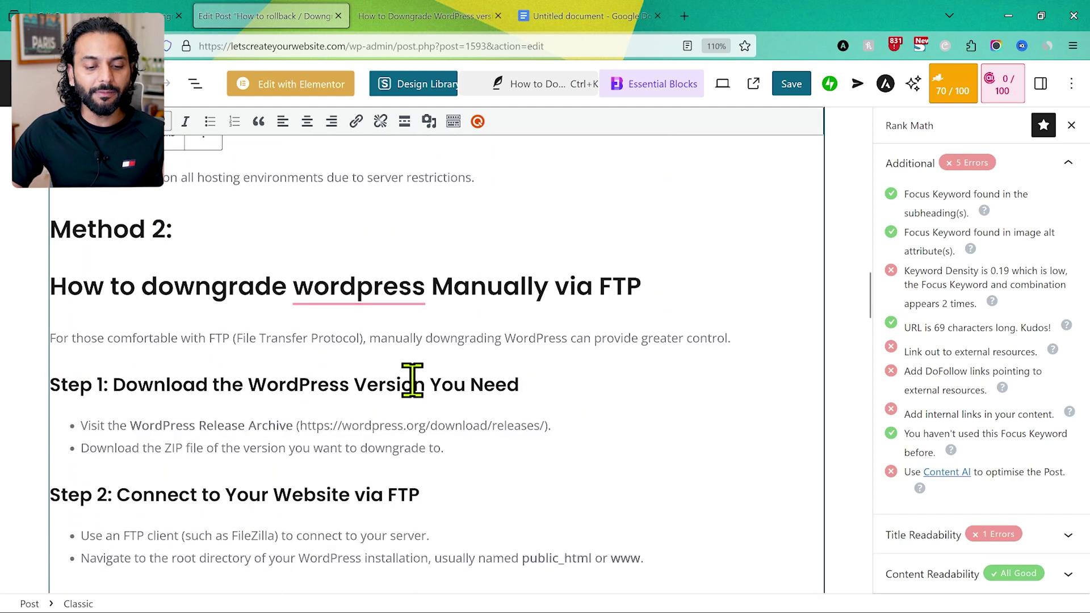
scroll(412, 379, "down", 6)
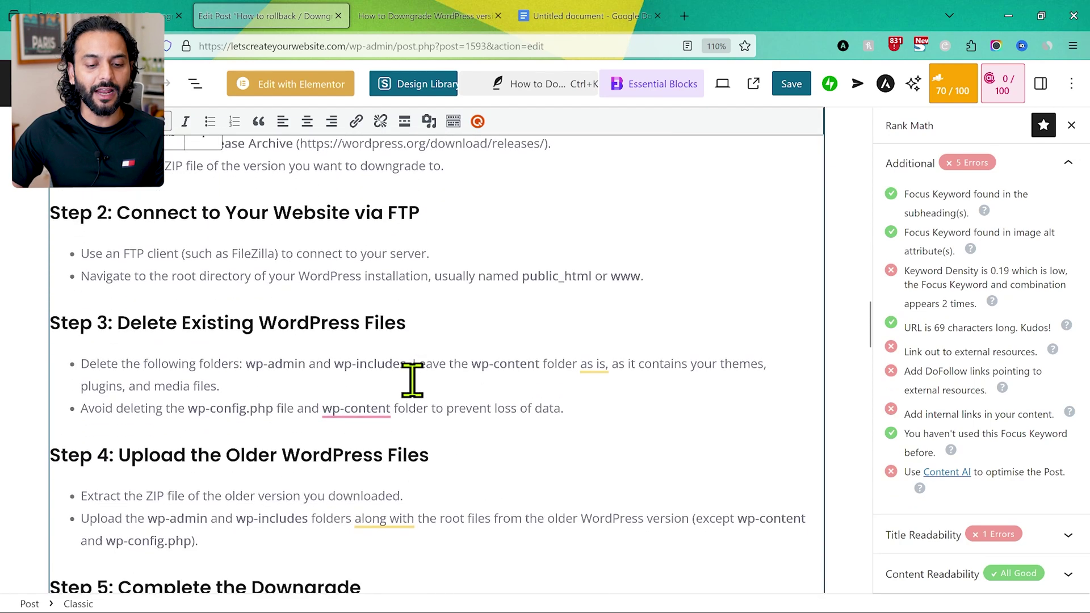
scroll(412, 379, "down", 5)
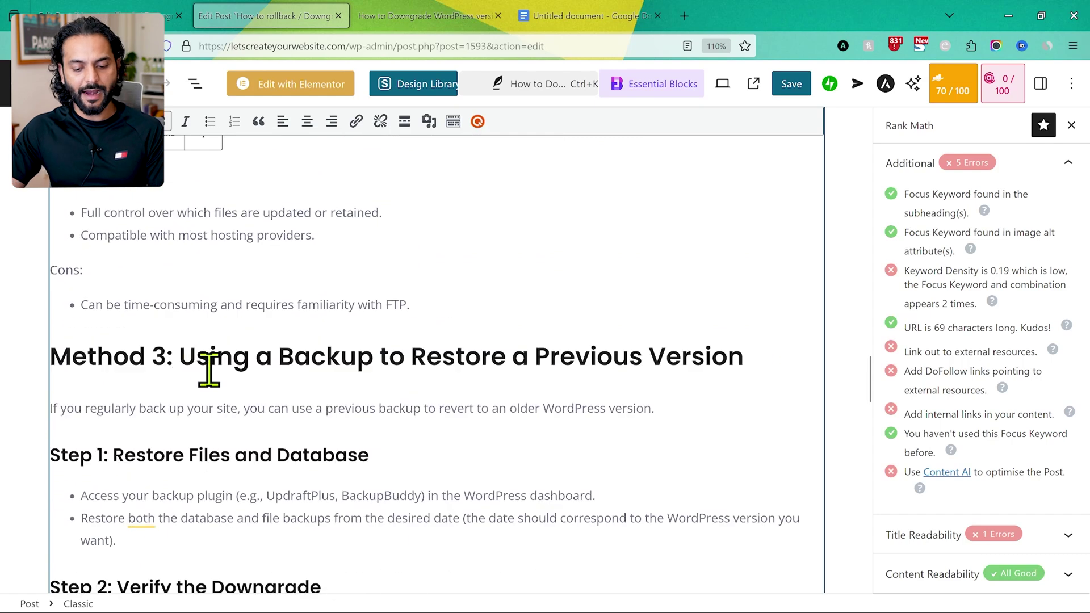
type("How to downgrade wordpress version")
left_click(53, 406)
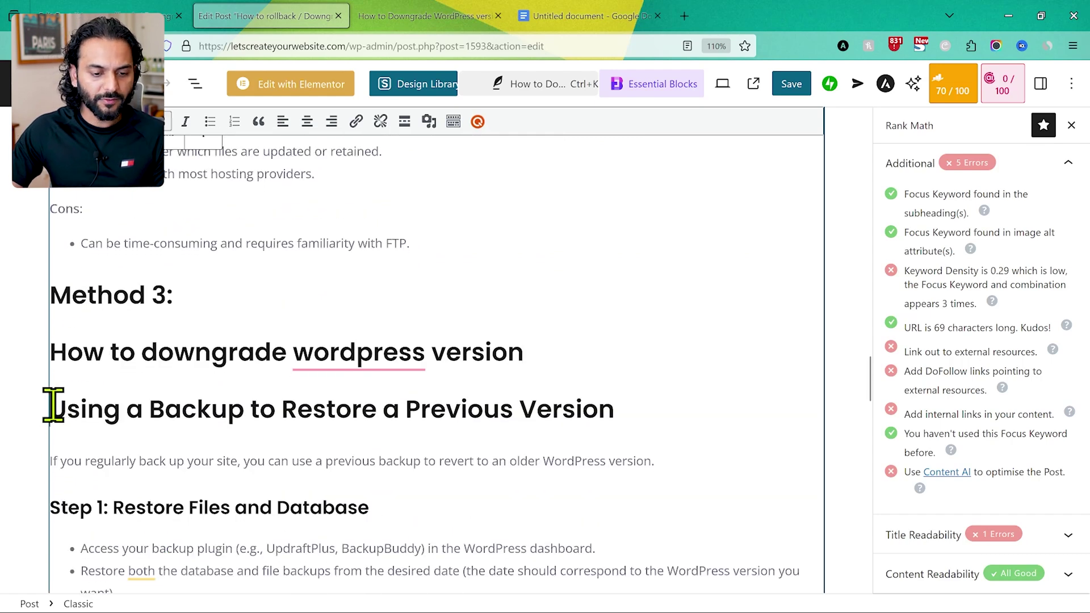
key("BackSpace")
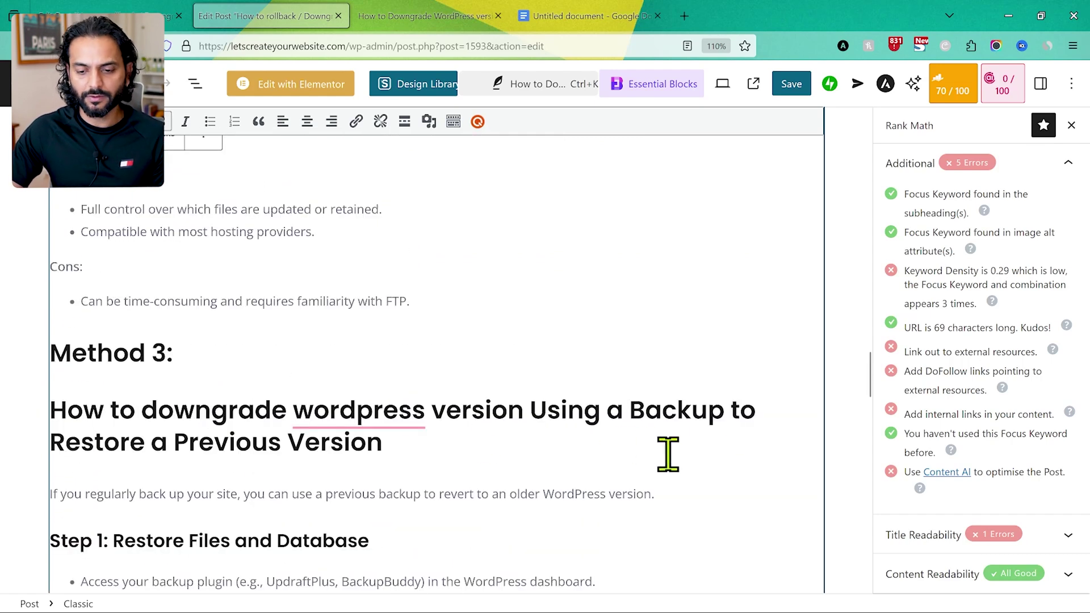
left_click_drag(730, 410, 737, 433)
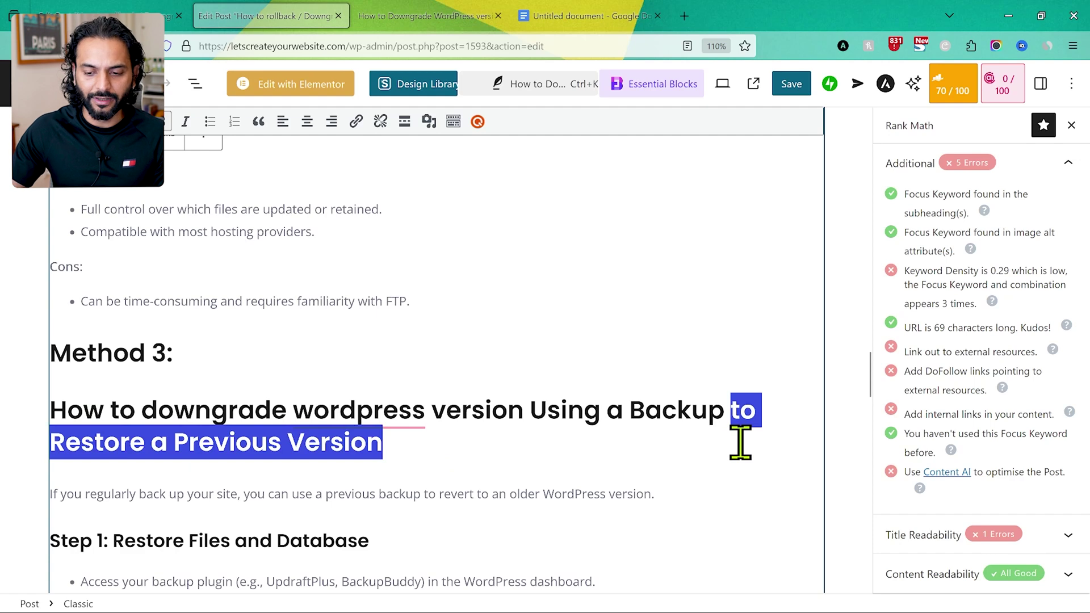
key("BackSpace")
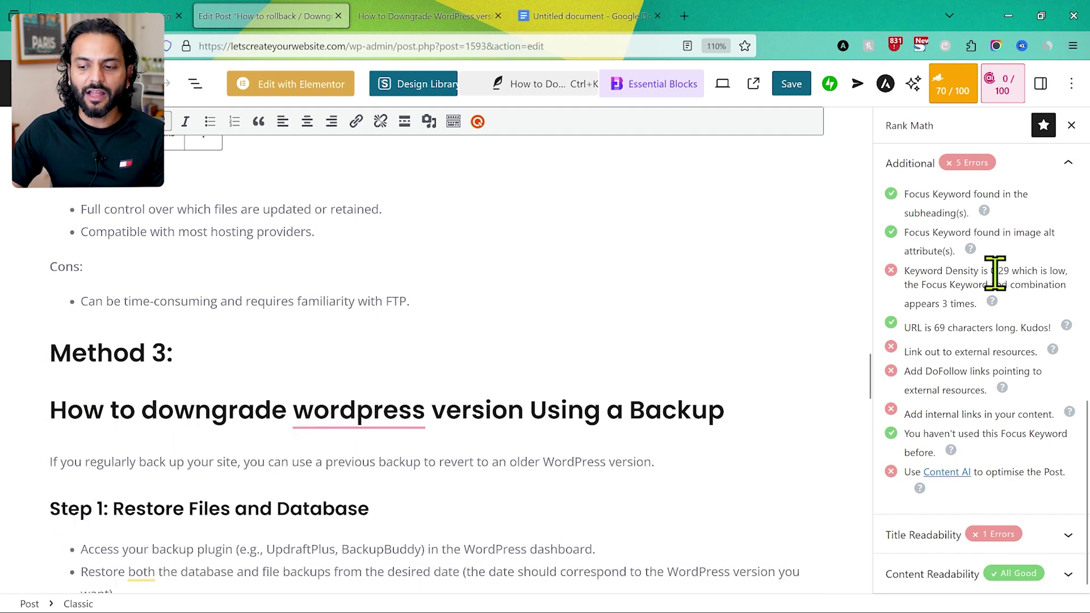
Review the rest of the post through the Conclusion and examine the Additional check on linking out to external resources.
scroll(462, 374, "down", 1)
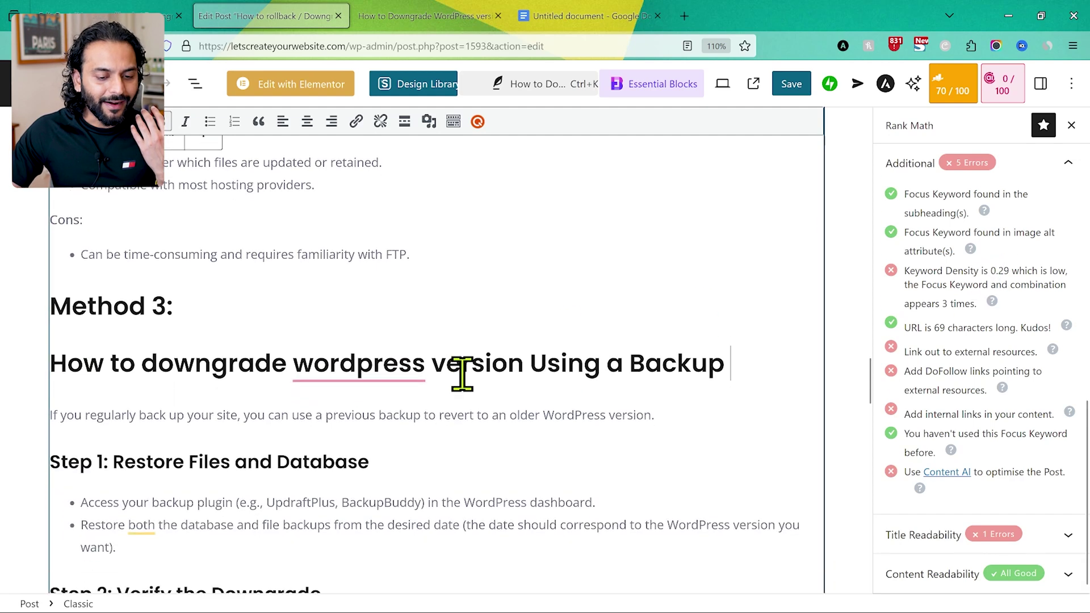
scroll(462, 374, "down", 2)
scroll(462, 373, "down", 10)
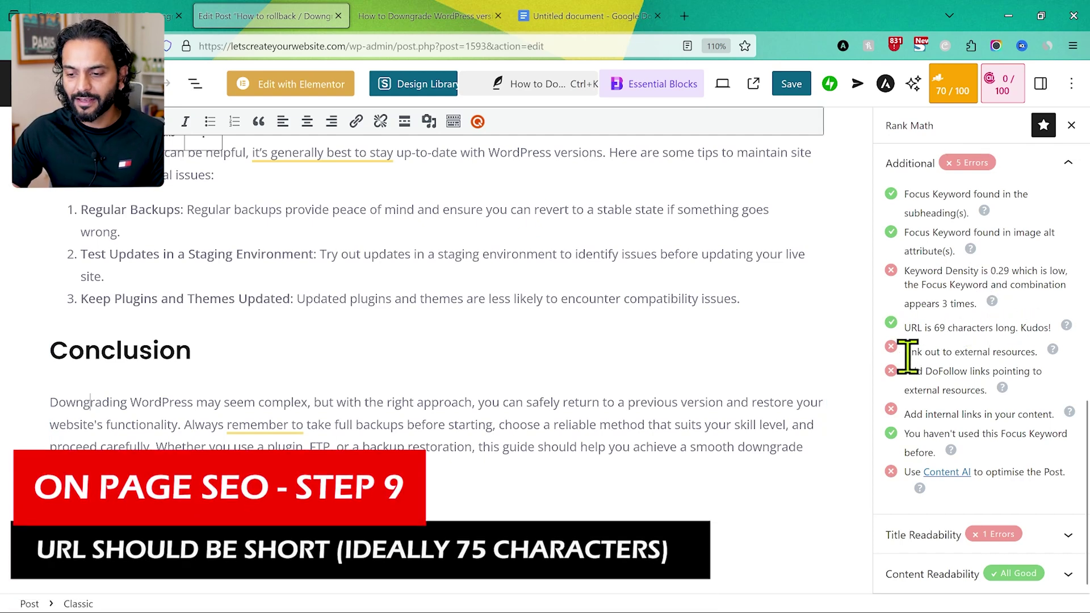
left_click_drag(906, 353, 1037, 352)
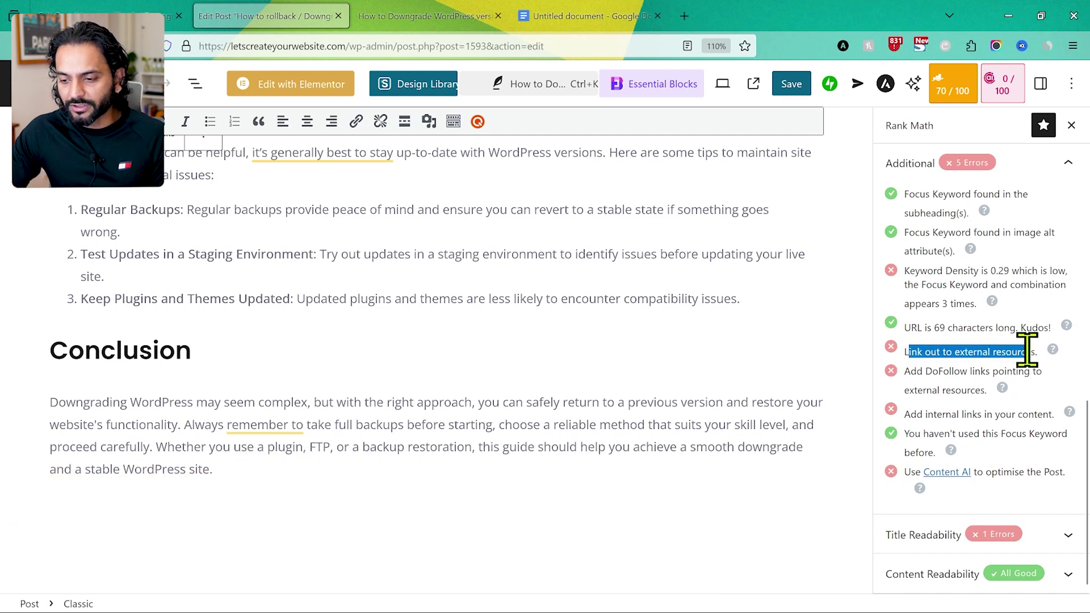
left_click(468, 325)
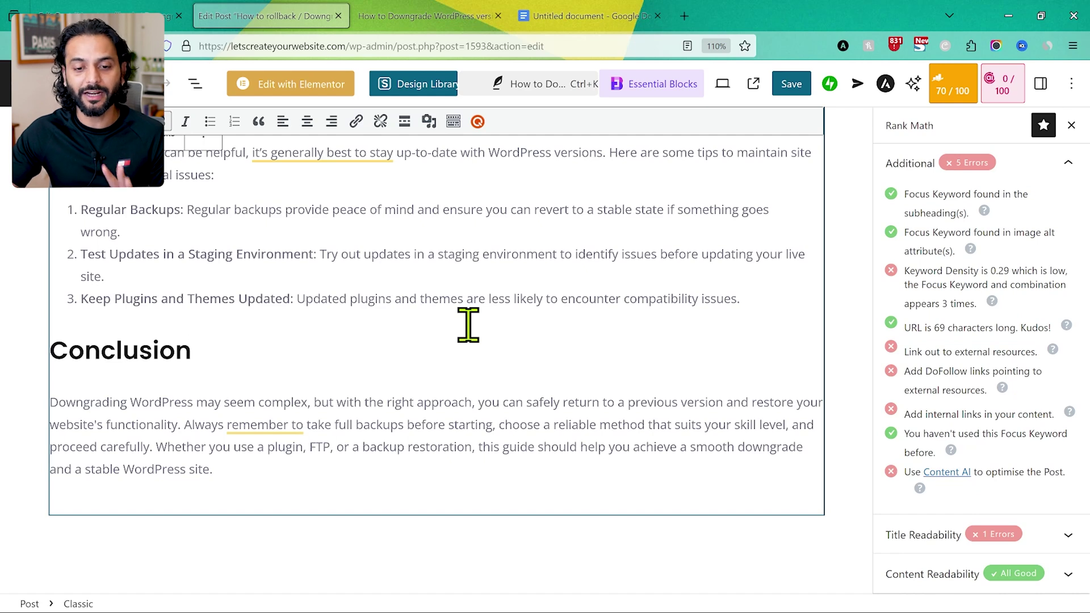
scroll(469, 324, "up", 8)
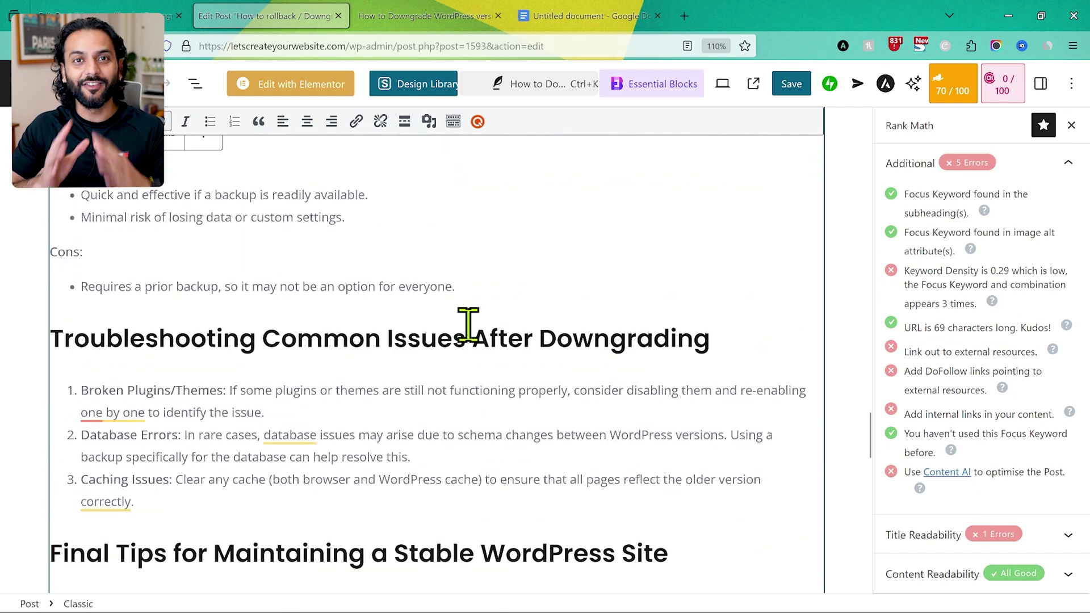
scroll(468, 325, "up", 1)
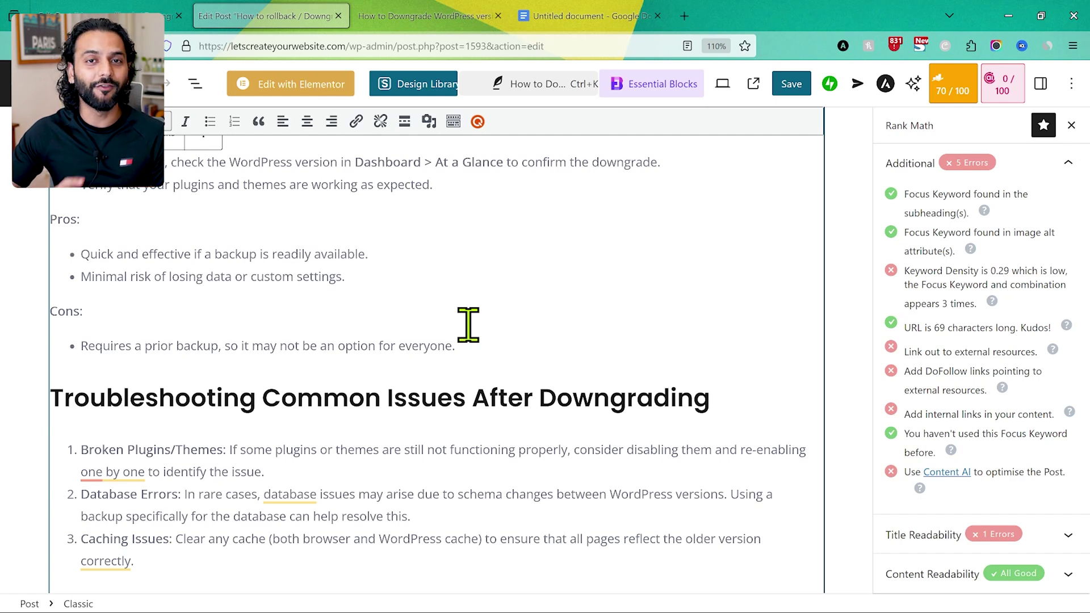
Search Google in a new browser tab for "WP Downgrade Plugin affilaite programme".
scroll(468, 325, "up", 1)
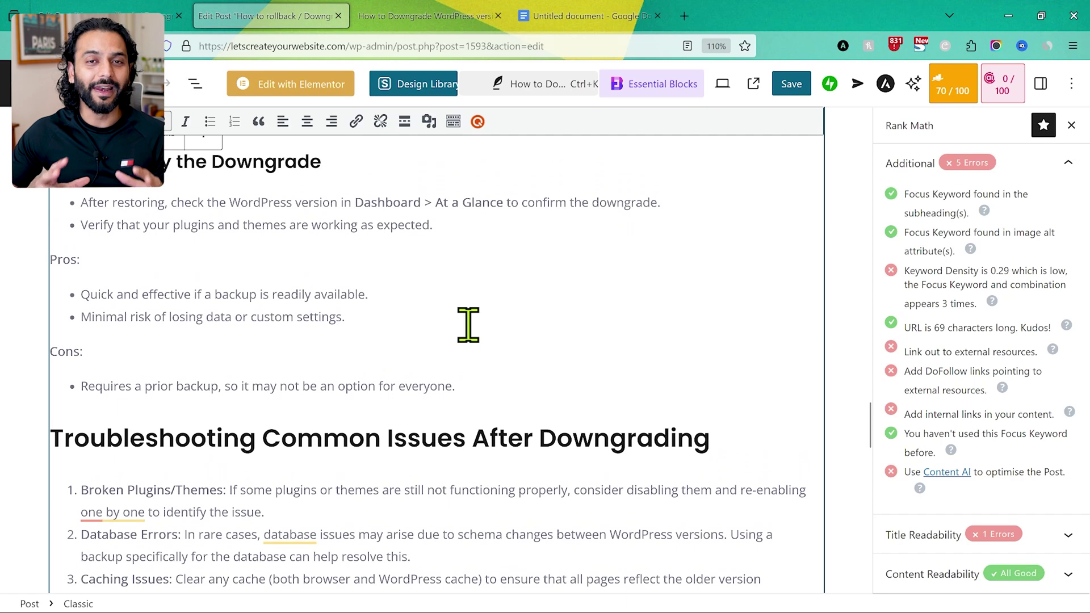
scroll(468, 325, "up", 15)
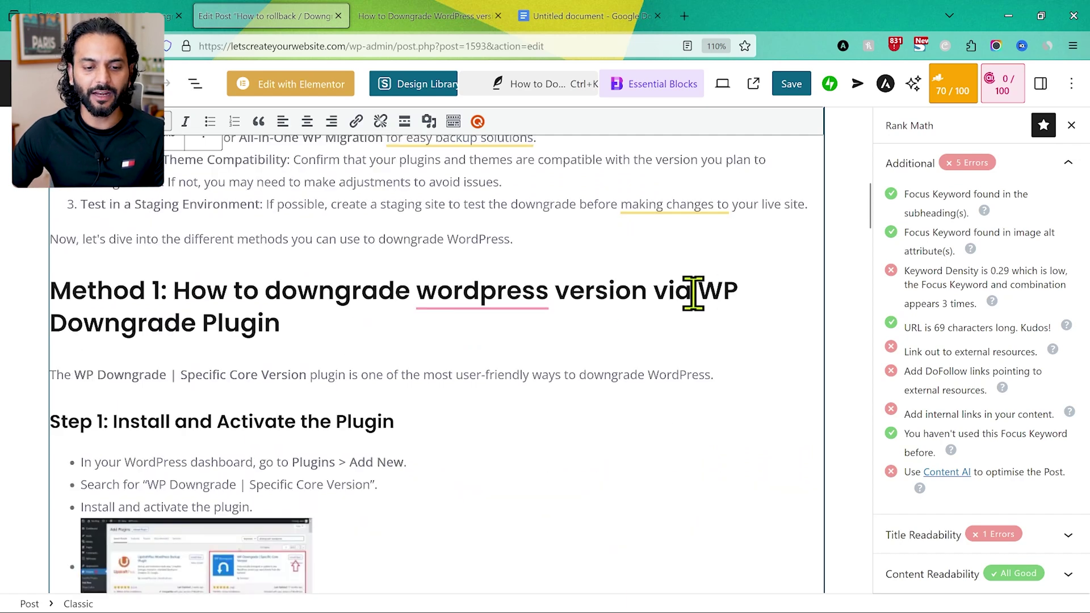
left_click(684, 16)
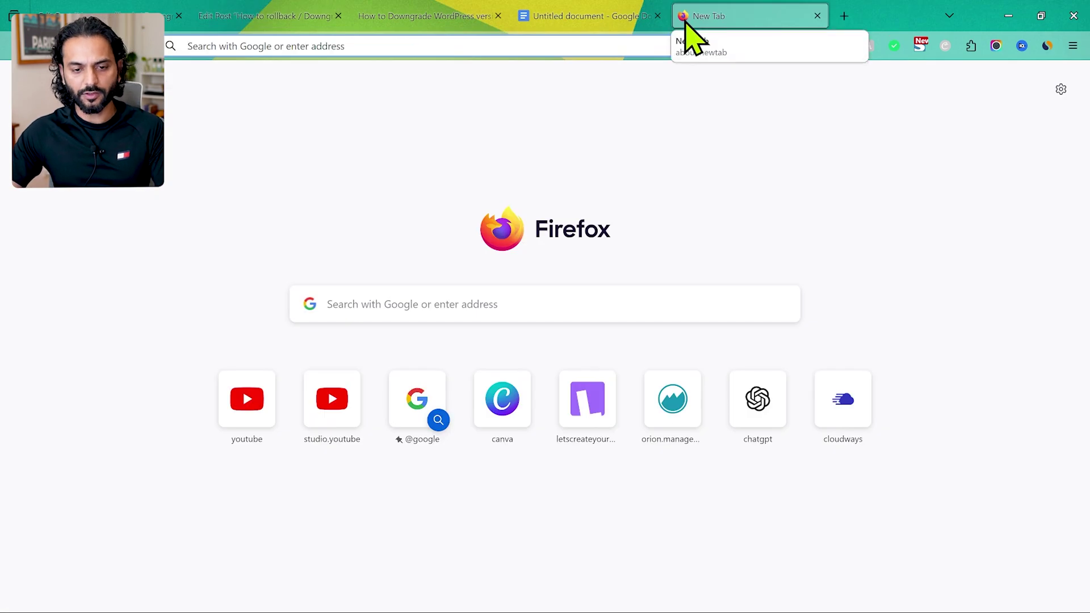
type("WP Downgrade Plugin")
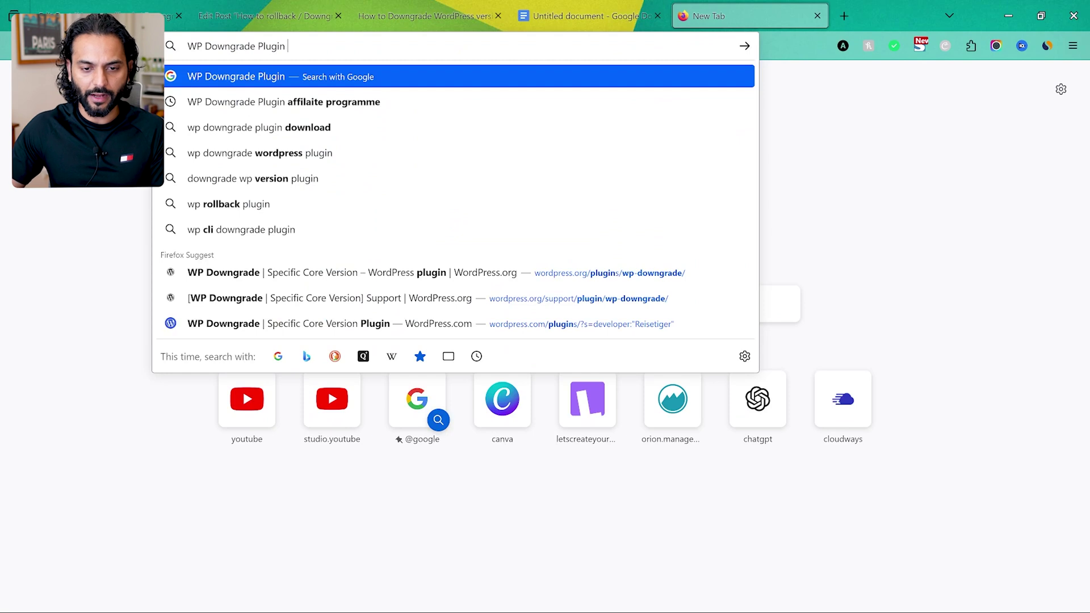
key("Down")
key("Return")
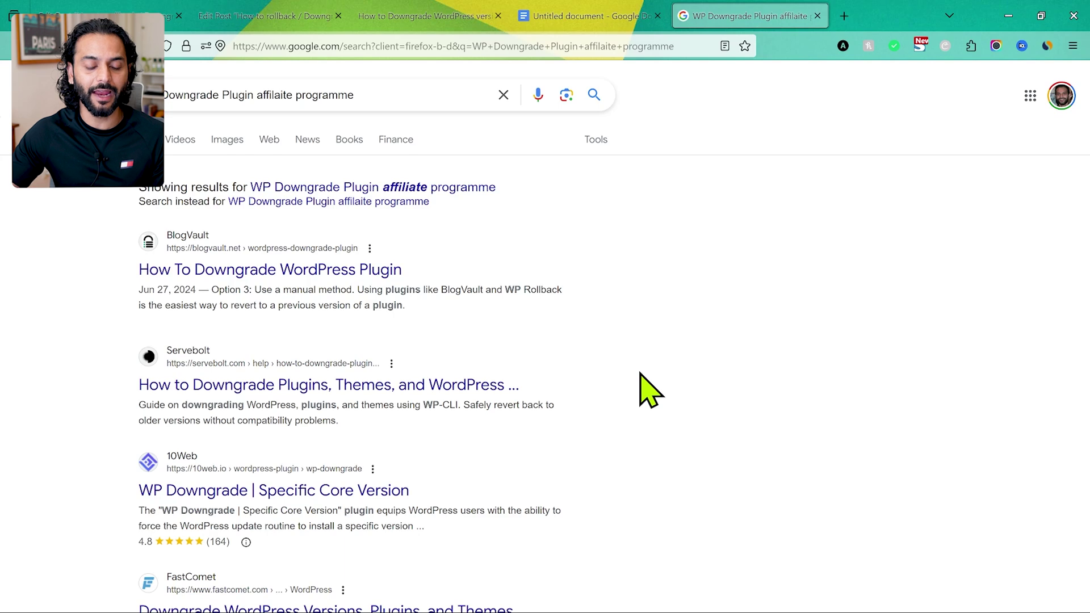
Copy the link of the BlogVault result and apply it to "WP Downgrade Plugin" in the post's Method 1 subheading.
right_click(349, 274)
left_click(398, 389)
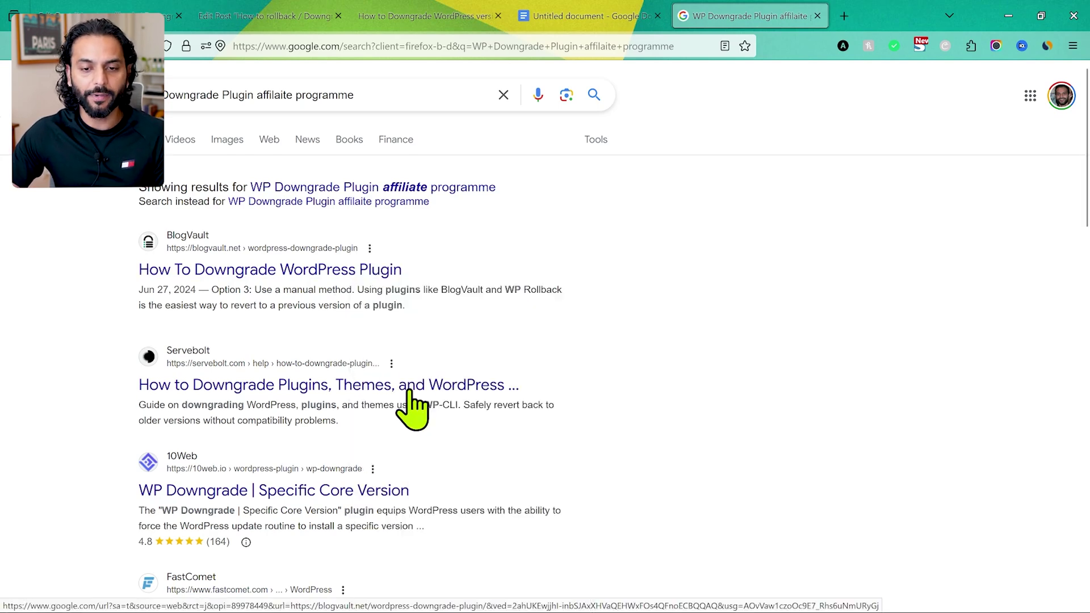
left_click(245, 17)
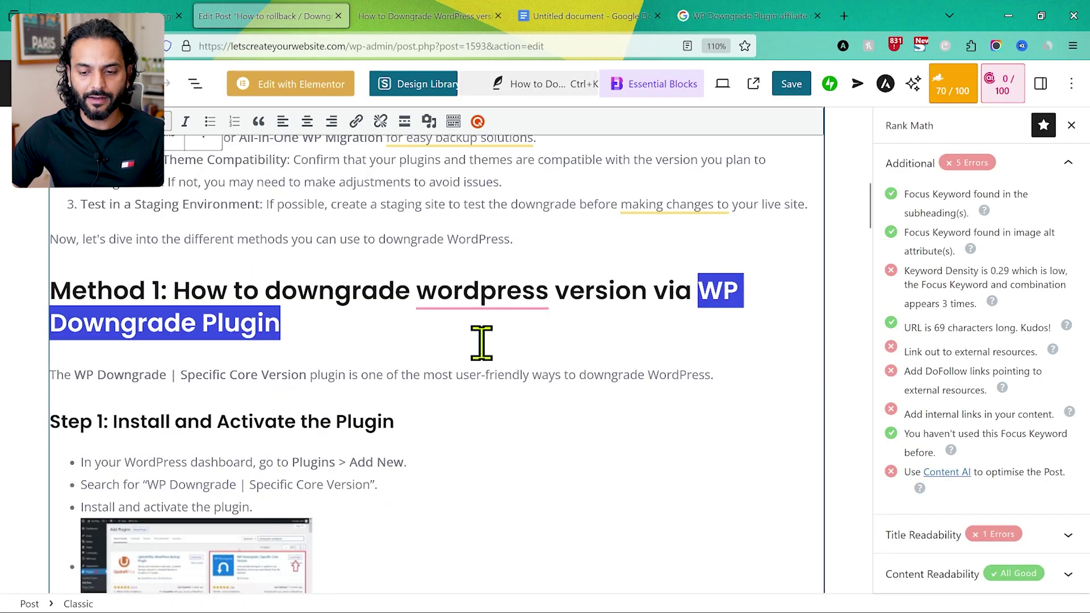
left_click(356, 122)
key("ctrl+v")
key("Return")
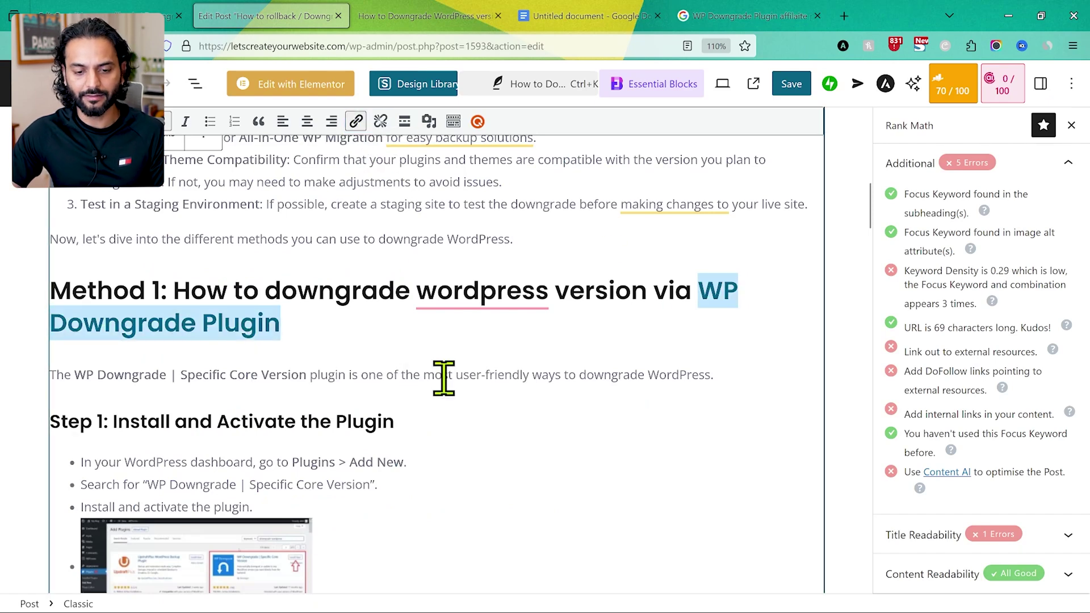
Look through the post's methods and the site's blog page for a place and a post suited to an internal link.
scroll(442, 377, "down", 4)
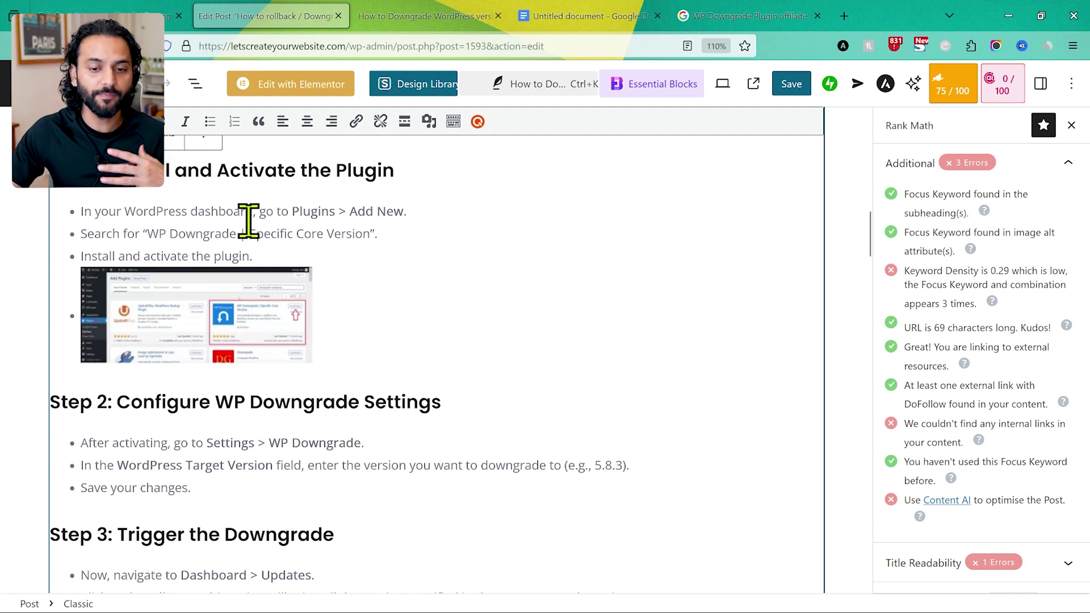
scroll(409, 390, "up", 1)
scroll(409, 390, "down", 8)
scroll(409, 390, "down", 12)
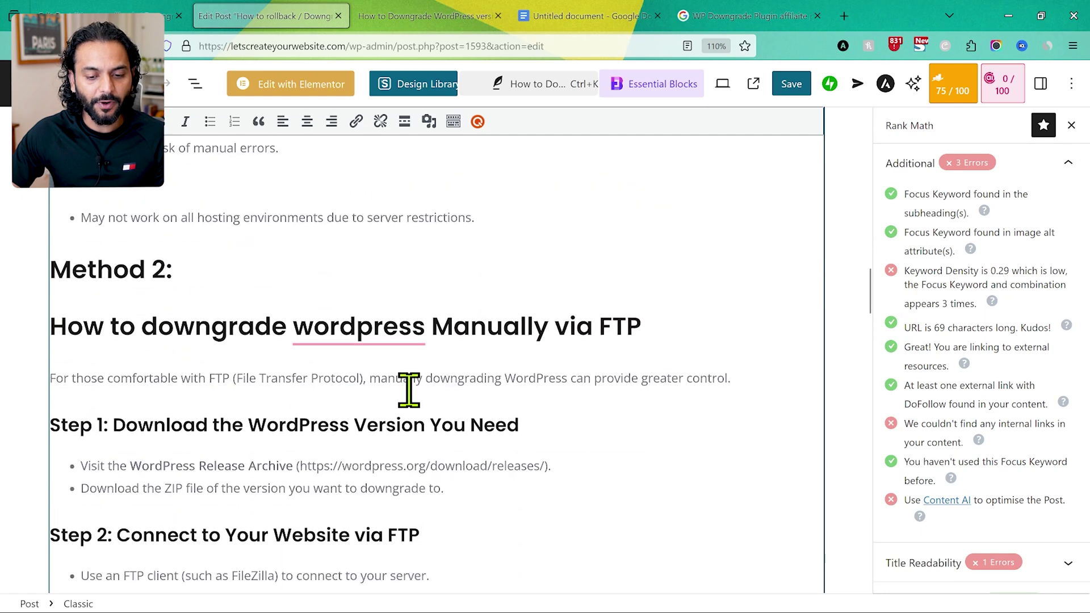
scroll(408, 390, "down", 7)
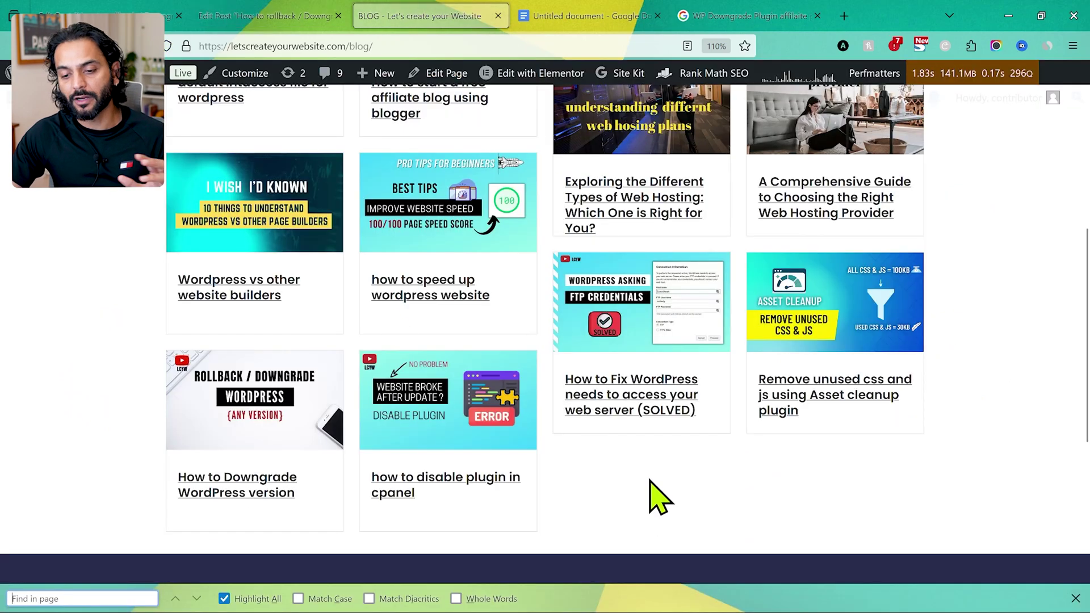
left_click(284, 18)
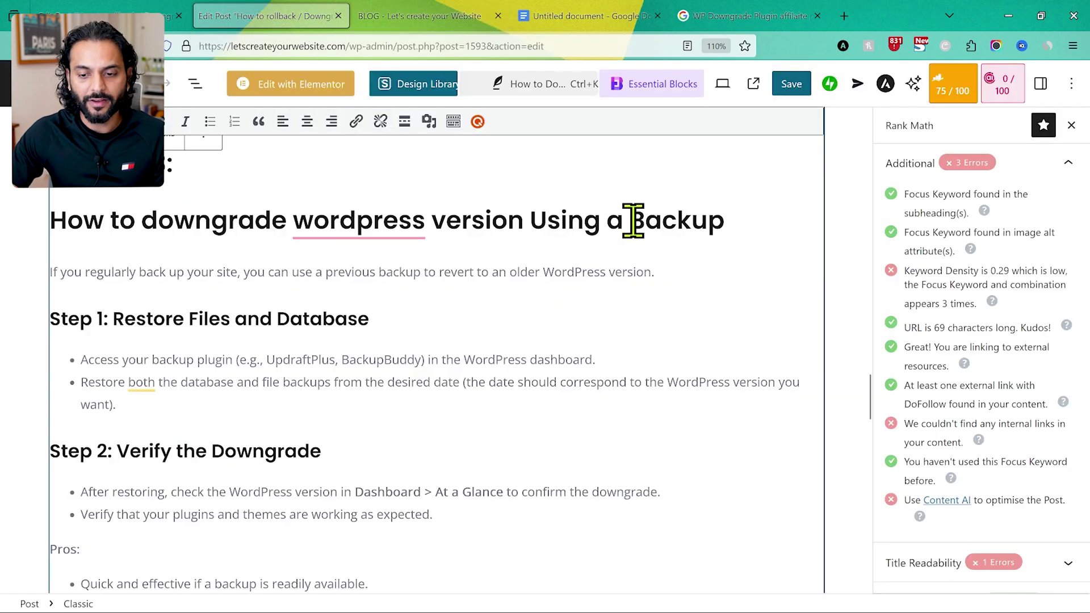
Start a link on the word "Backup" in the Method 3 subheading and open its link options.
left_click_drag(632, 220, 718, 219)
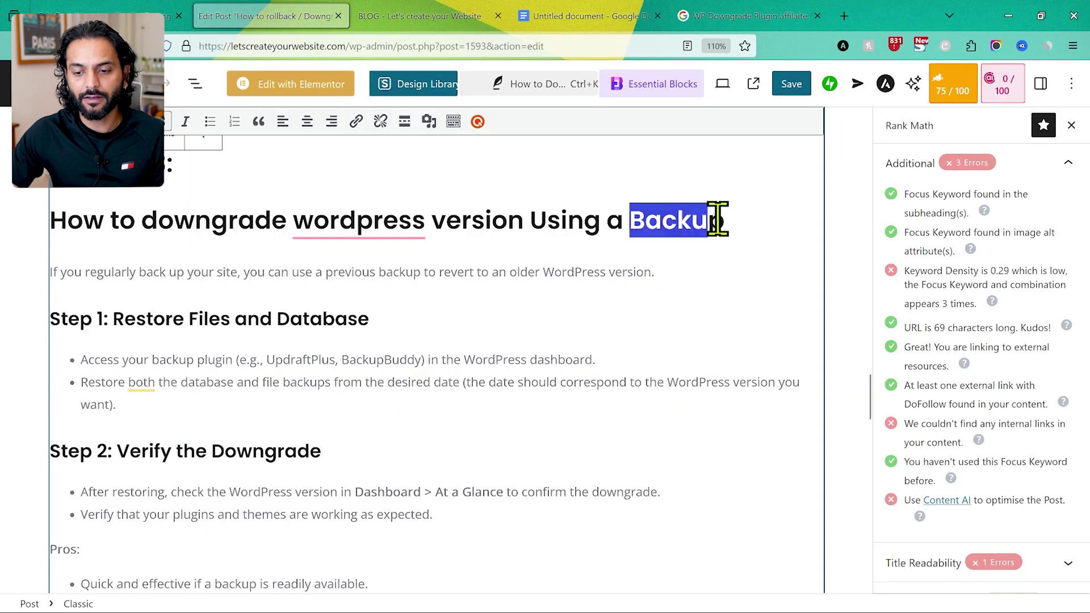
left_click(357, 122)
key("ctrl+v")
key("Return")
scroll(722, 358, "up", 2)
key("ctrl+k")
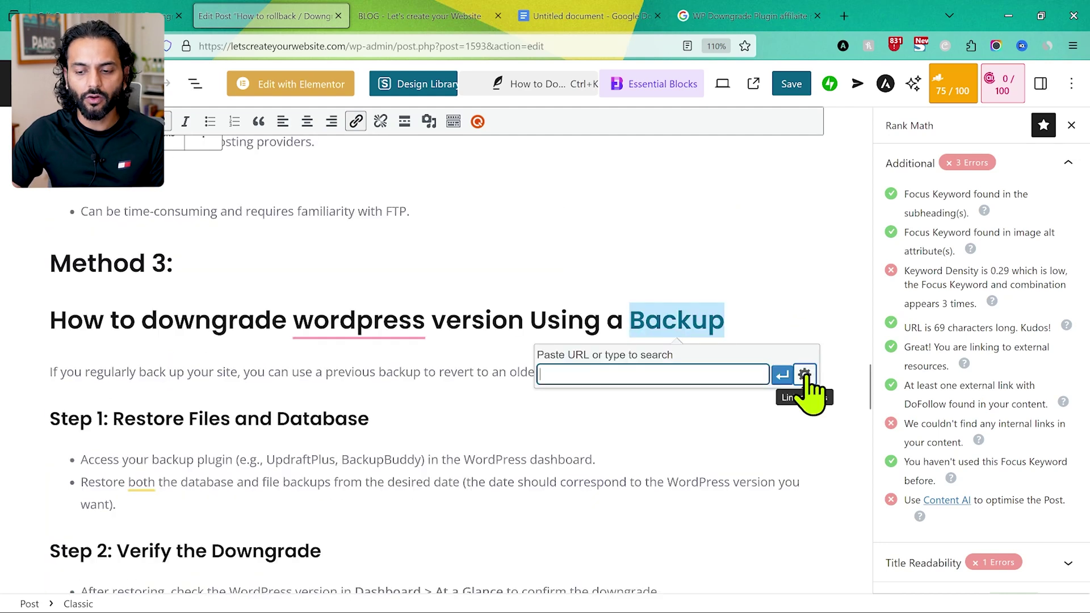
left_click(804, 375)
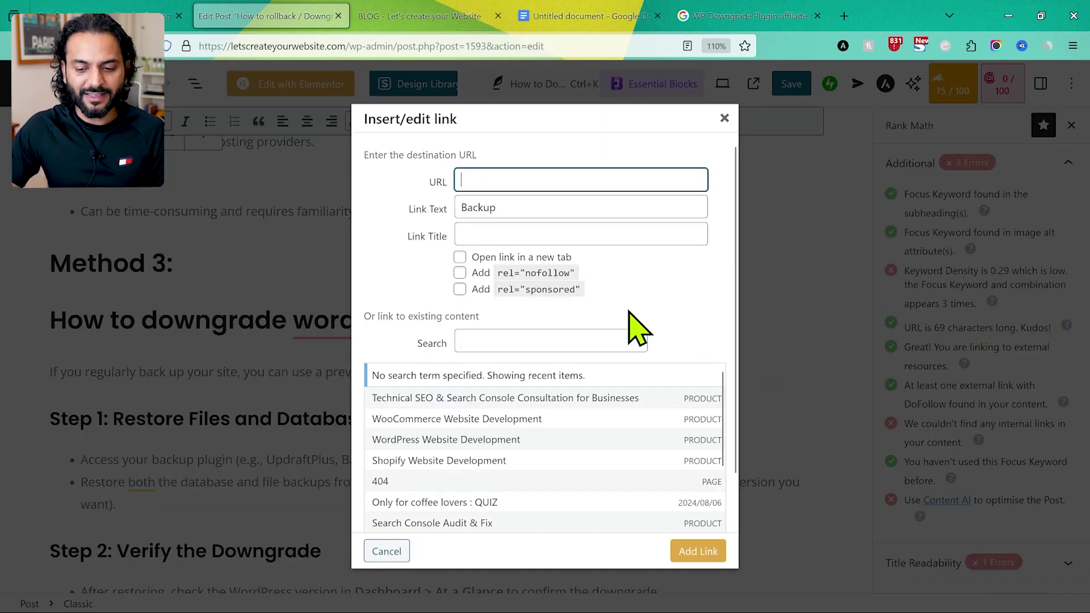
Choose the existing post "Wordpress vs other website builders" as the destination for "Backup" and add the link.
scroll(629, 324, "down", 3)
scroll(578, 454, "down", 6)
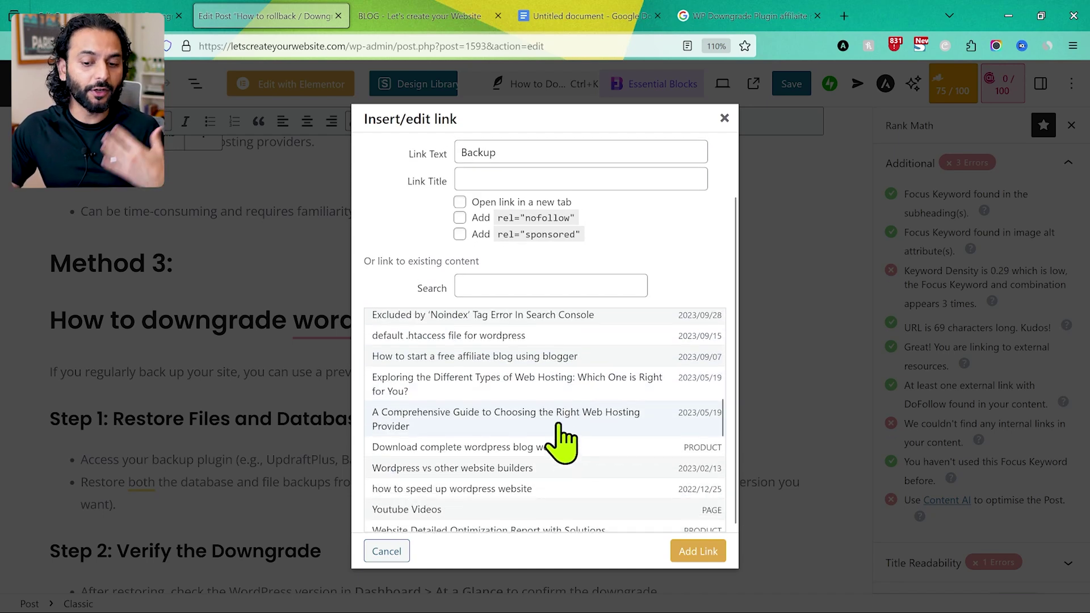
scroll(550, 406, "down", 4)
scroll(545, 412, "down", 1)
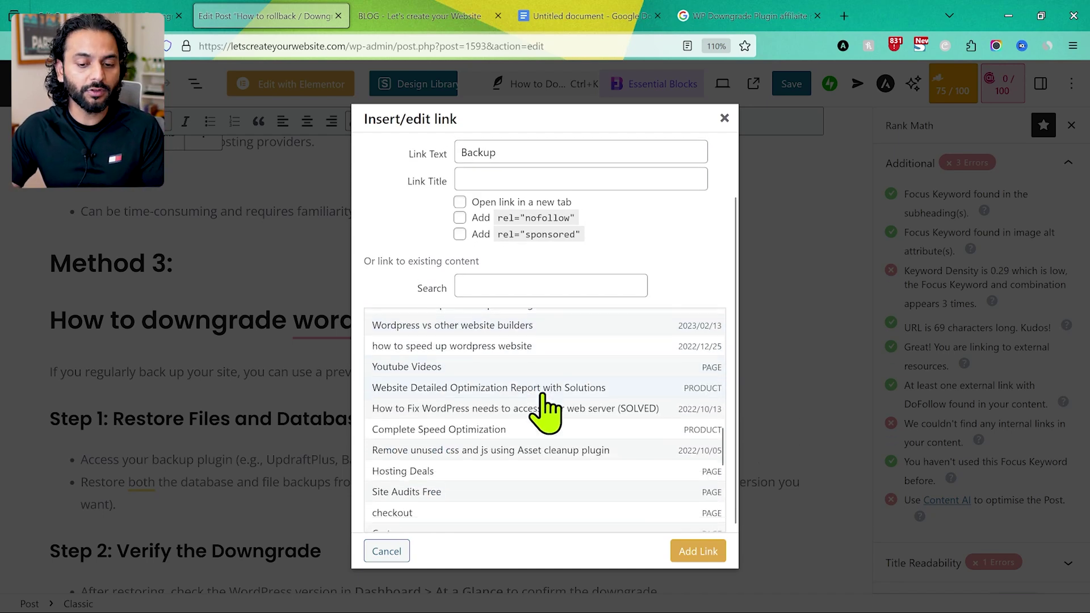
scroll(553, 437, "up", 5)
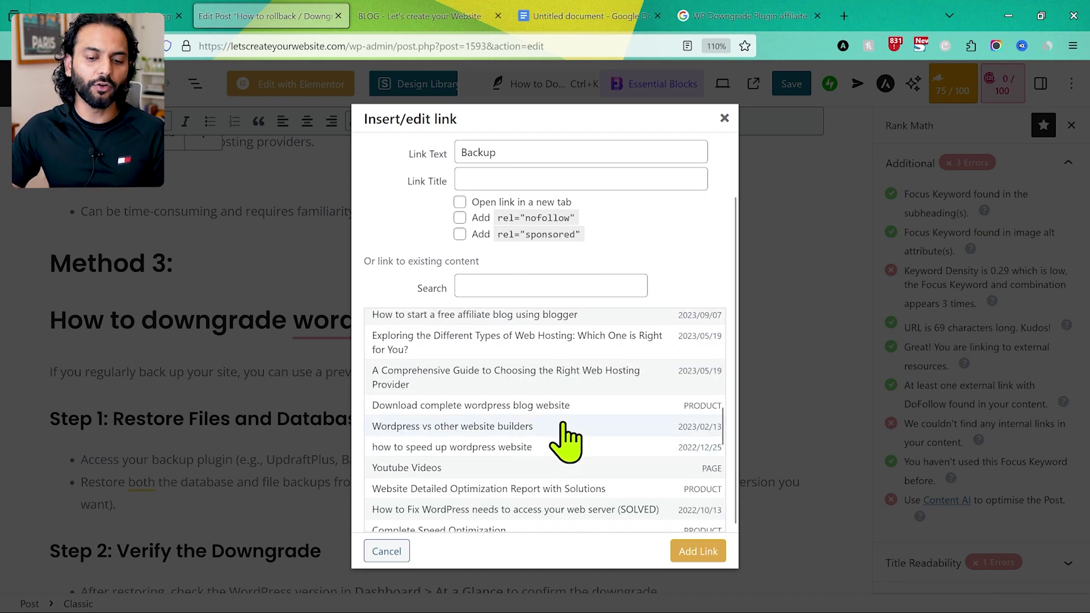
left_click(562, 426)
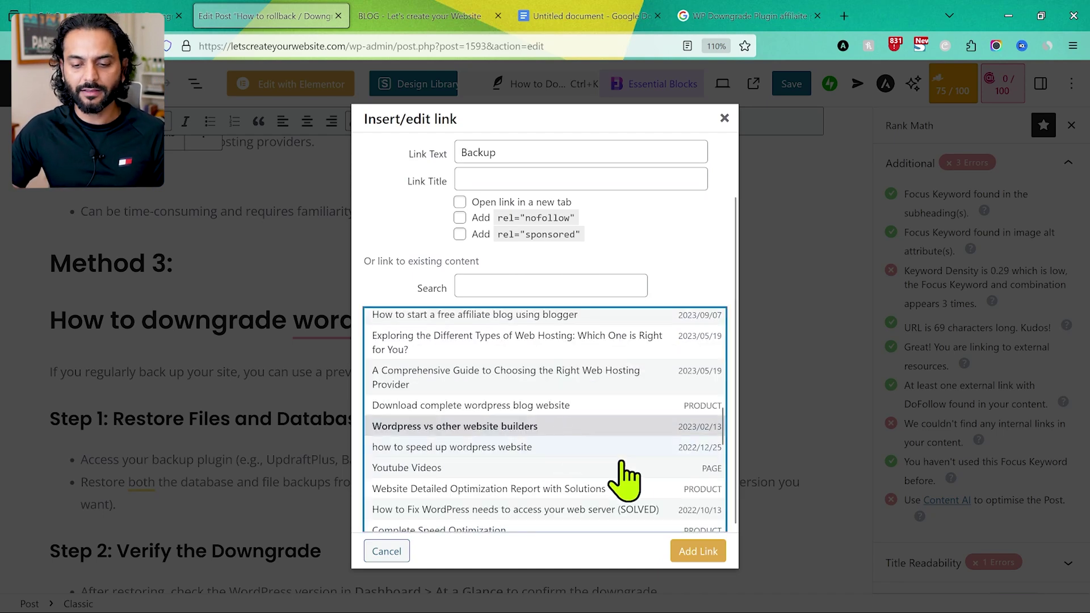
left_click(698, 552)
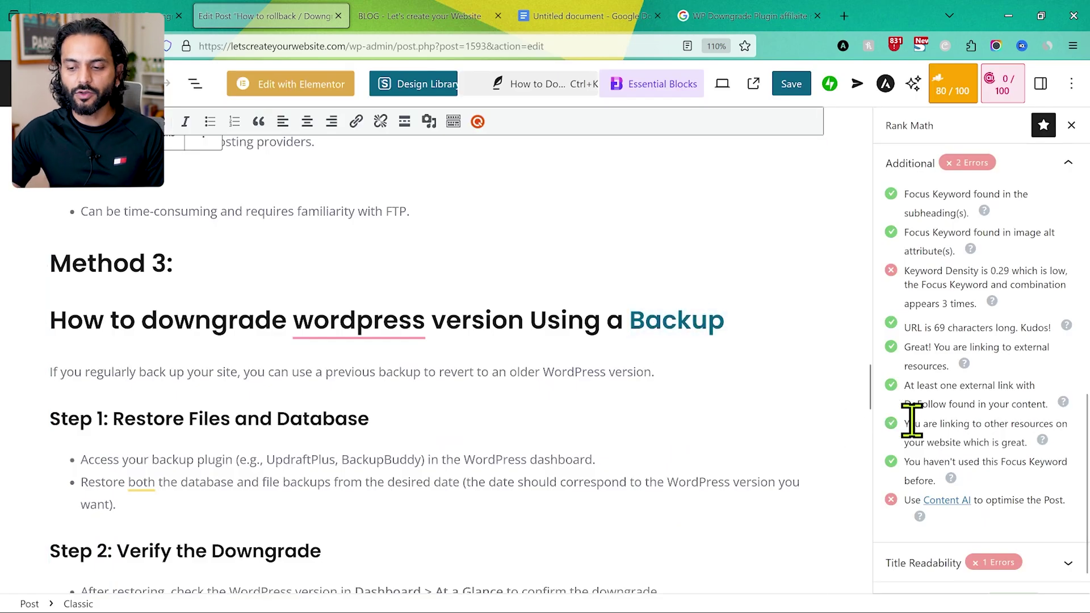
Review the Additional SEO checks and expand the Title Readability checks.
left_click(647, 396)
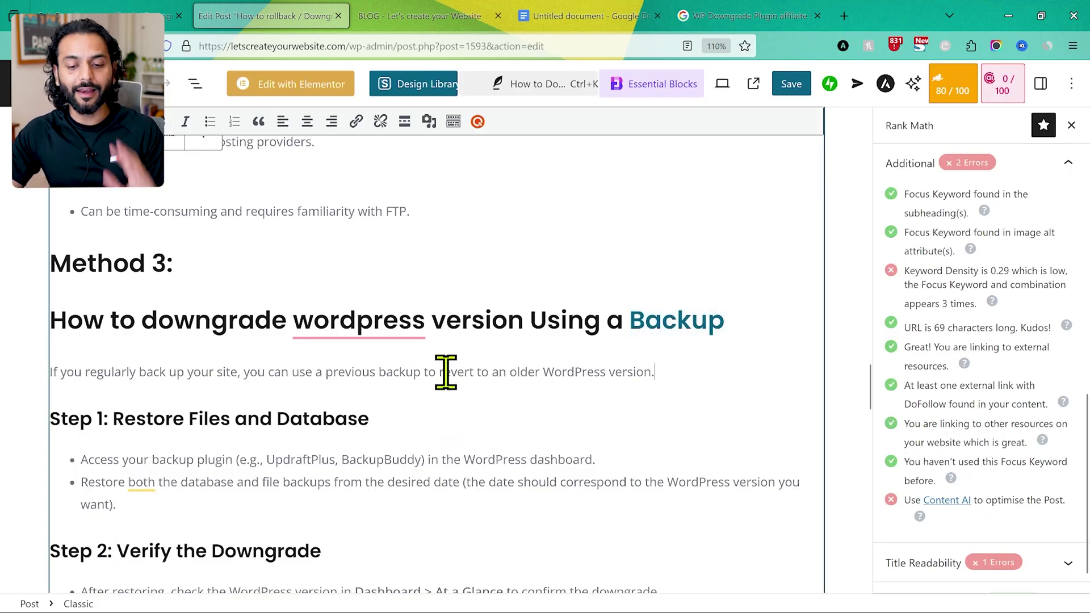
scroll(445, 371, "down", 3)
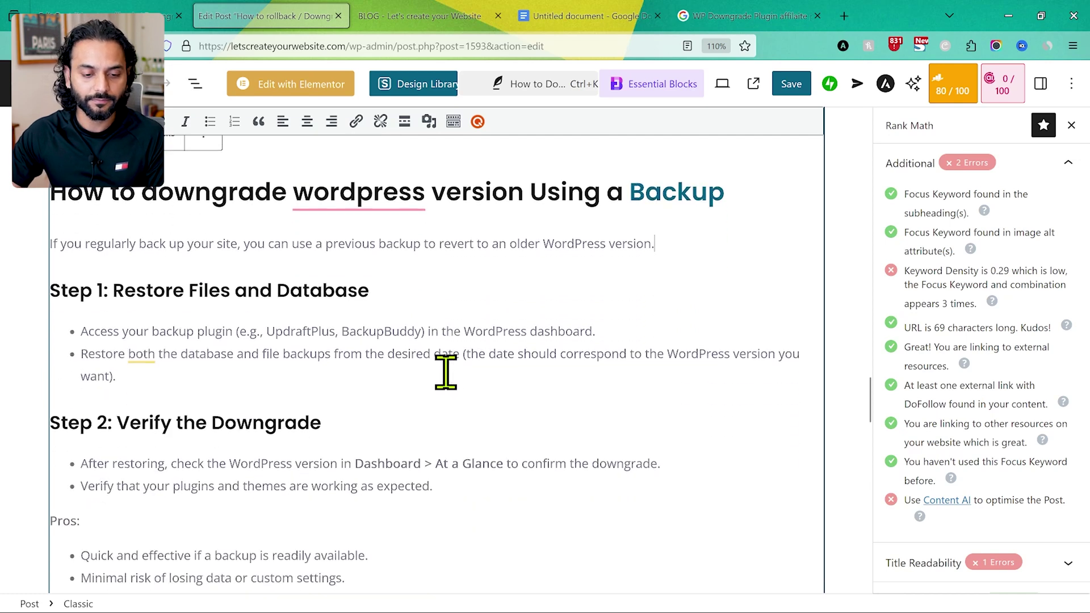
scroll(956, 127, "down", 1)
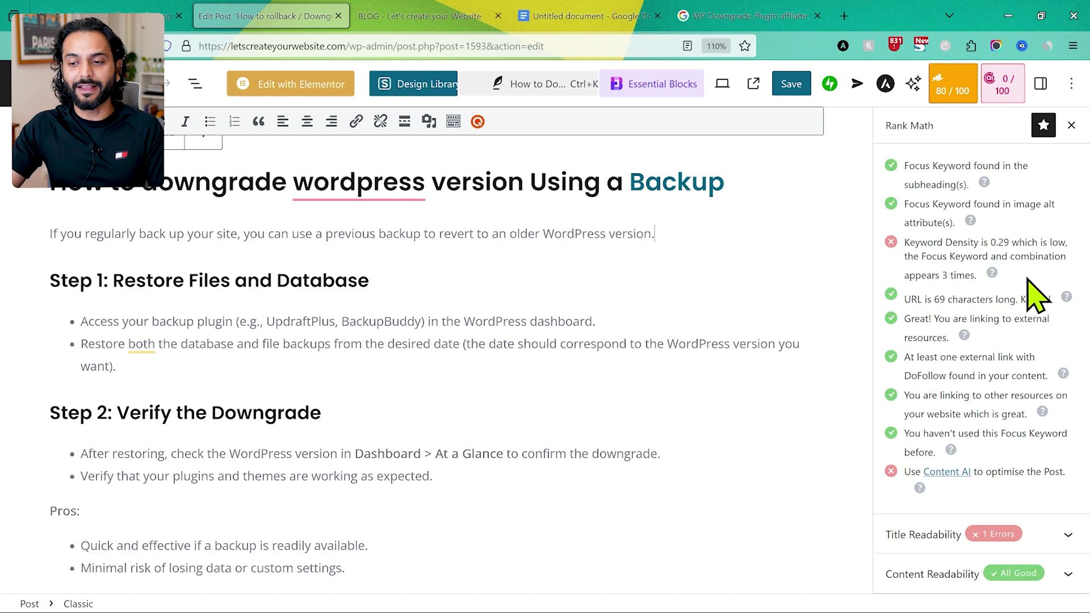
left_click(1067, 534)
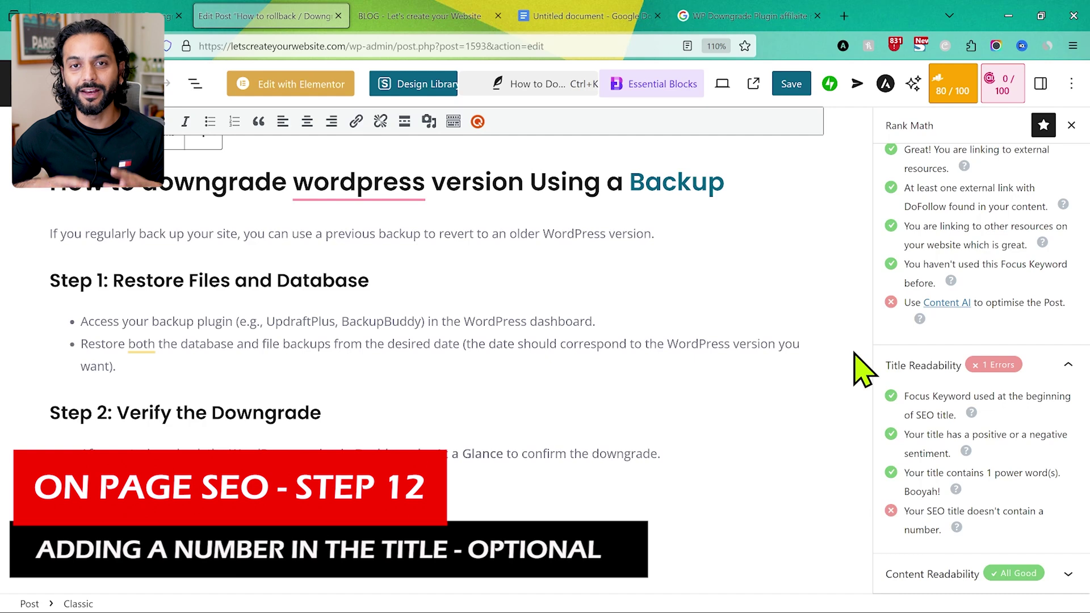
Append "- 3 methods" to the post title and recheck the Title Readability, Basic SEO and Additional results.
scroll(654, 330, "up", 15)
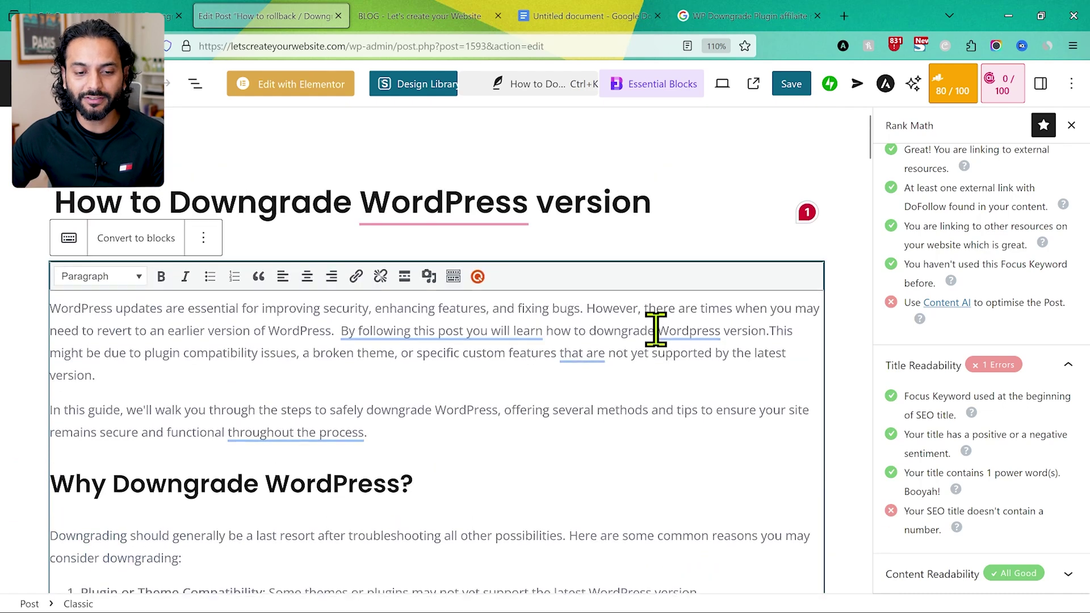
scroll(656, 330, "down", 1)
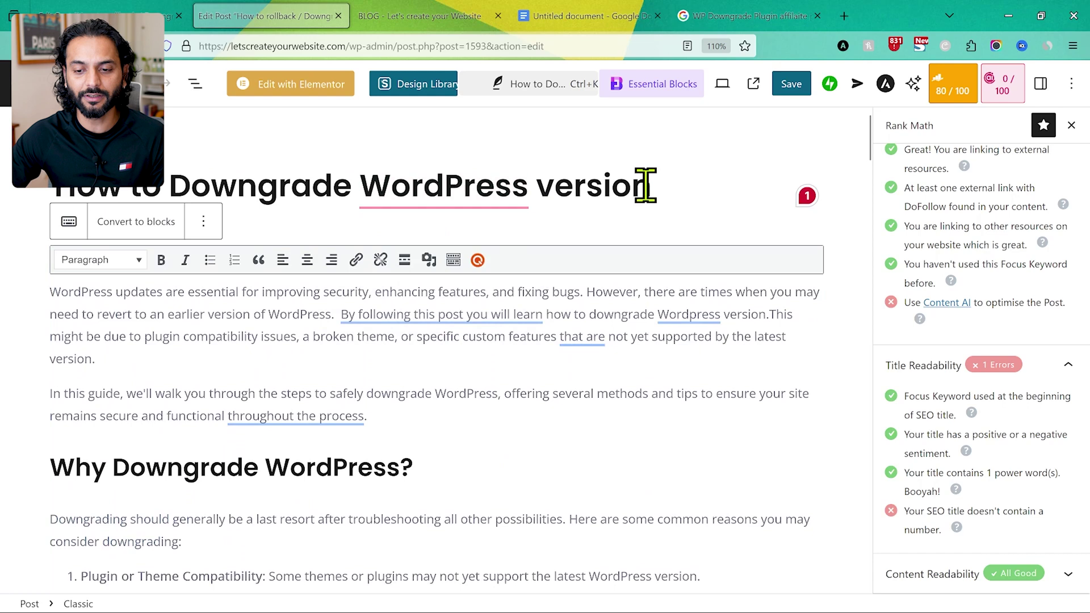
left_click(645, 185)
type("- ")
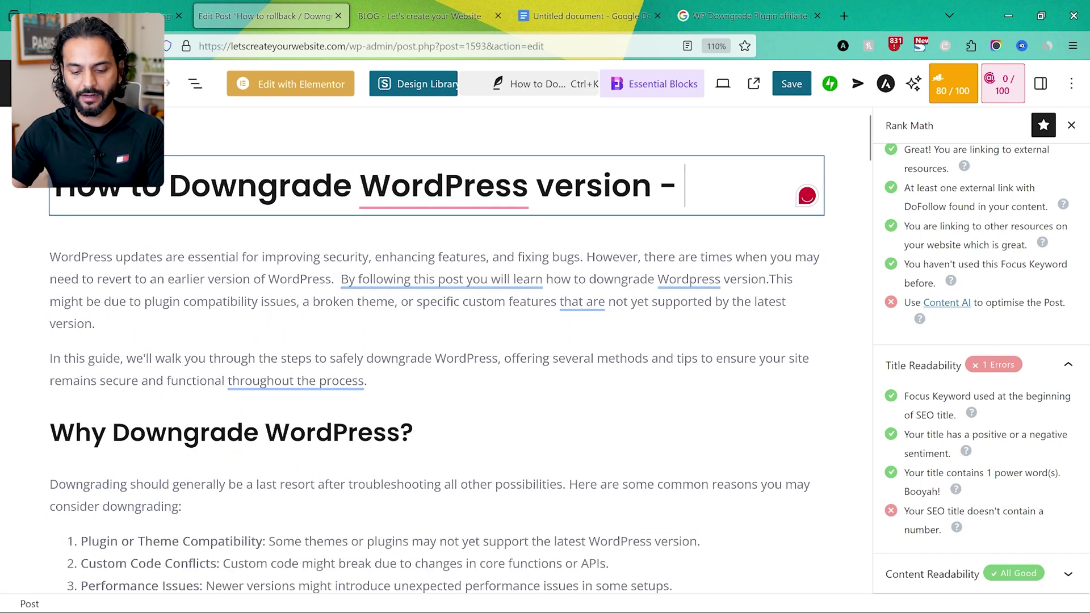
type("3 methods")
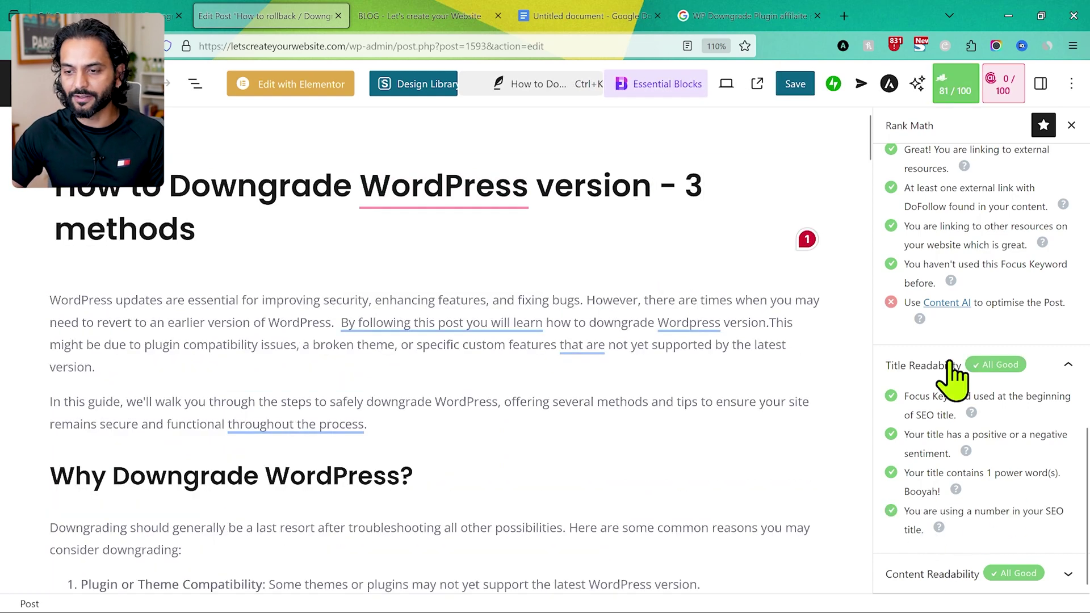
scroll(986, 463, "up", 10)
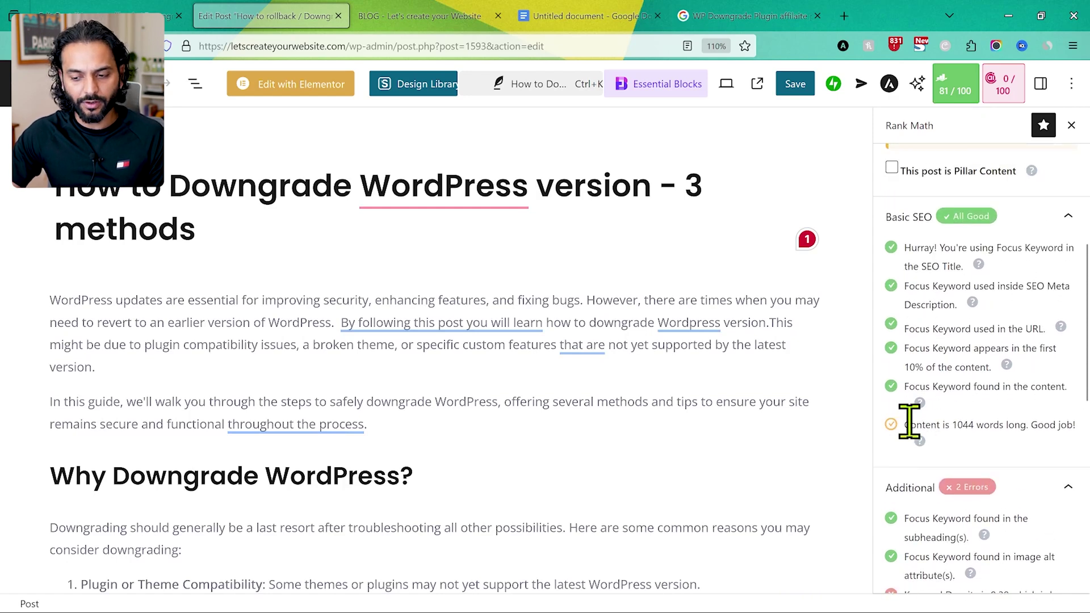
scroll(1005, 458, "down", 5)
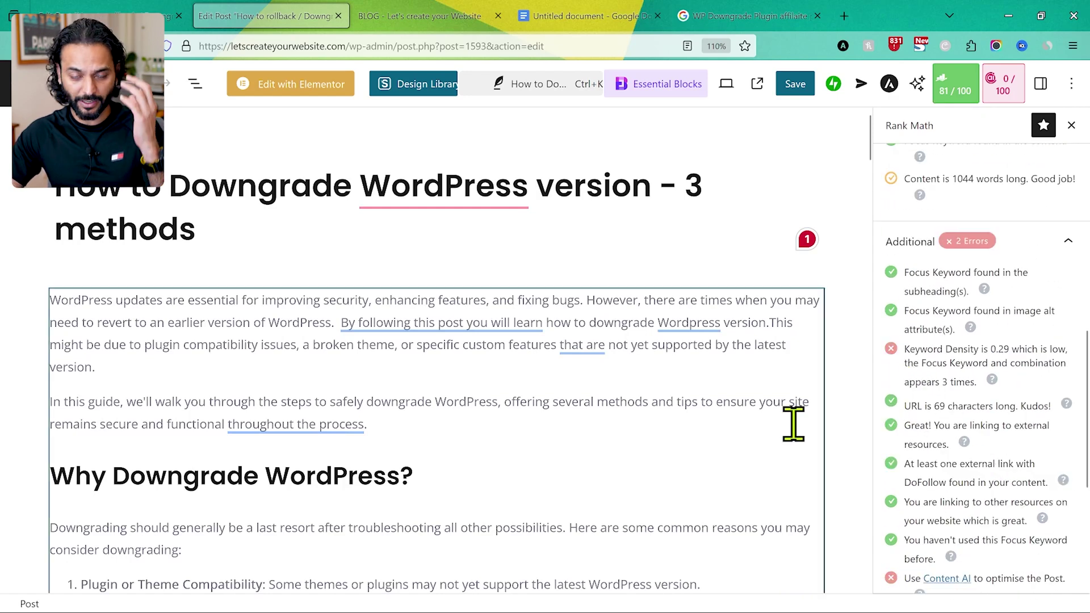